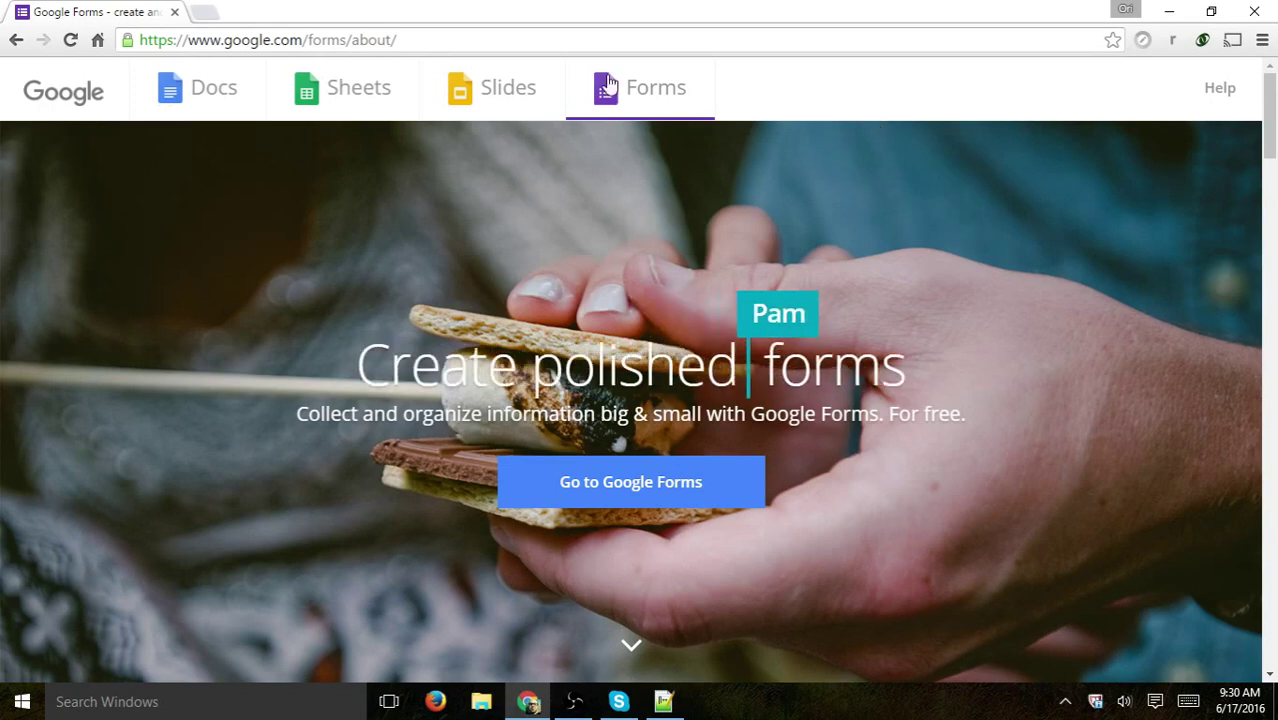
# - Go to Google Forms from its introduction page and create a blank form
pyautogui.moveTo(227, 40); pyautogui.dragTo(347, 40)
pyautogui.click(656, 482)
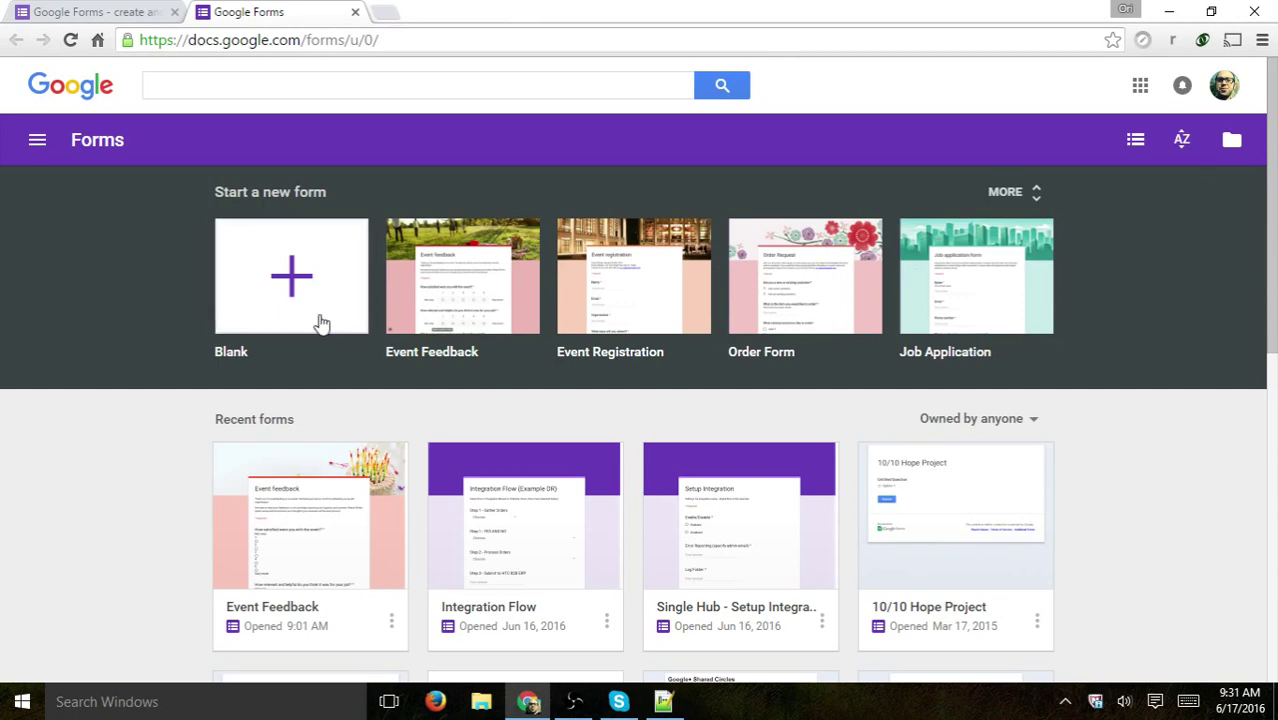
pyautogui.click(298, 287)
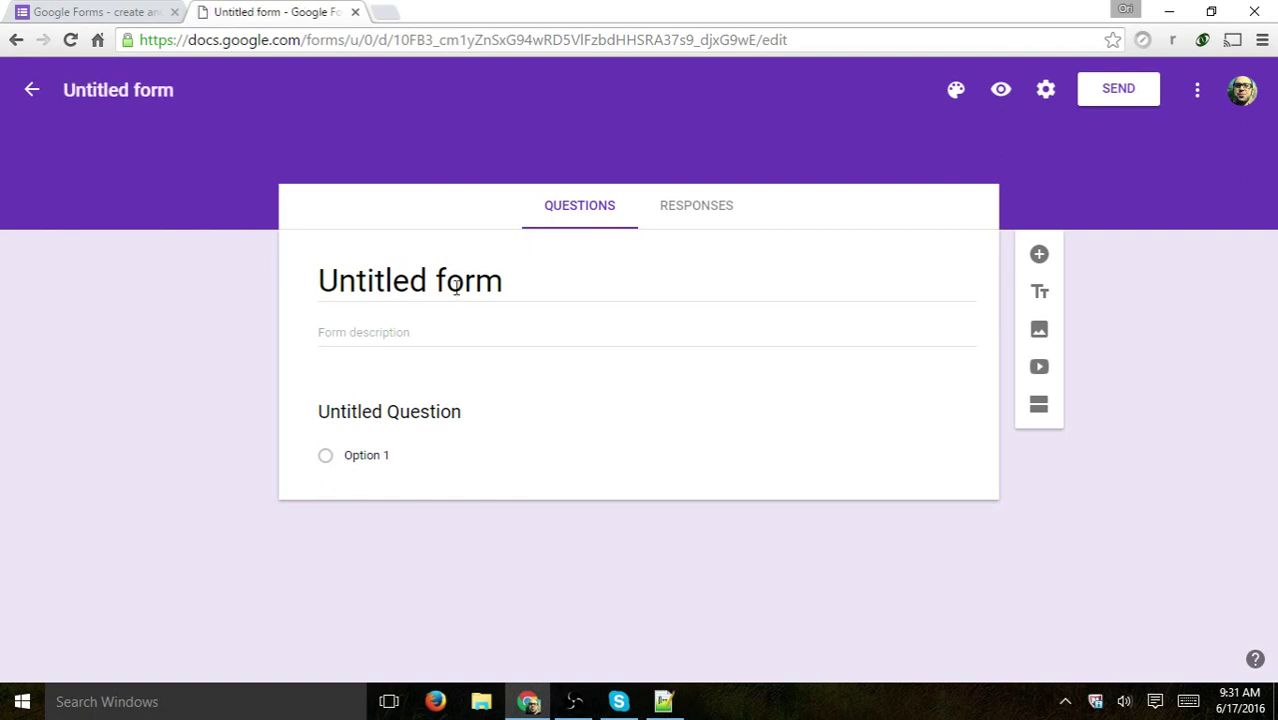
# - Title the form "Survey on Existing Customers" and give it the description "For existing customers only - thanks for helping!"
pyautogui.click(443, 283)
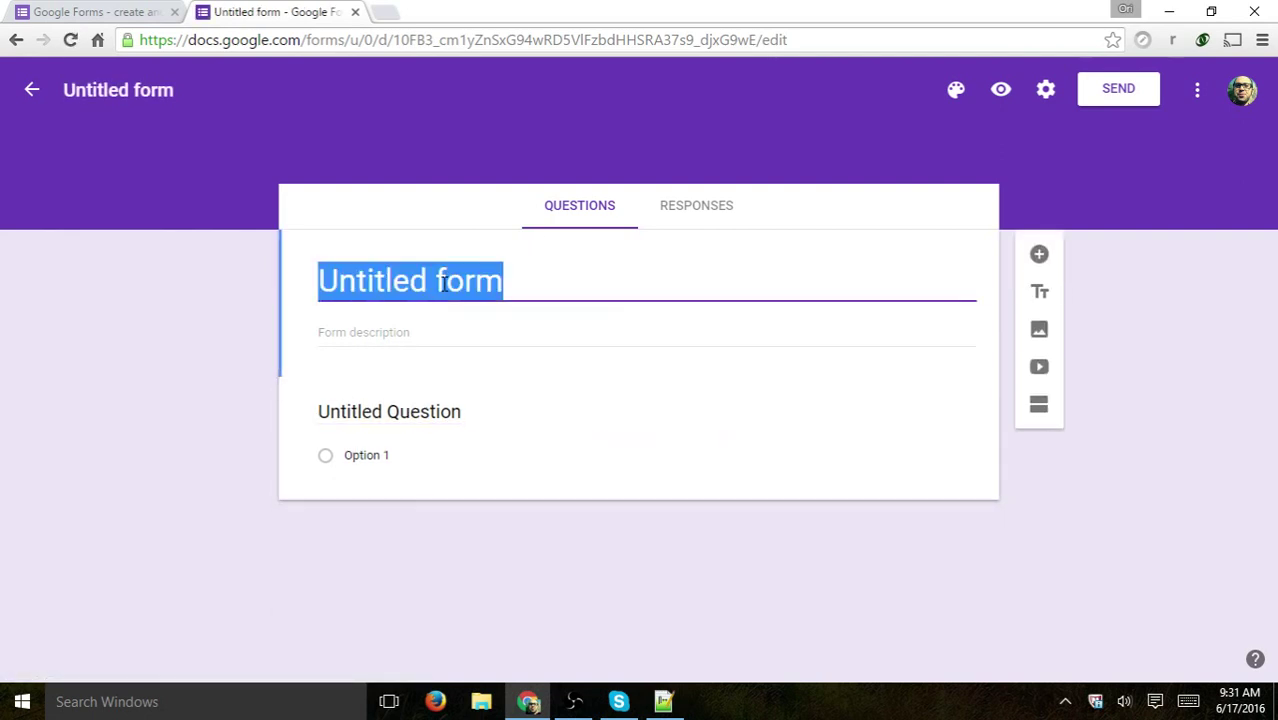
pyautogui.write('Survey ')
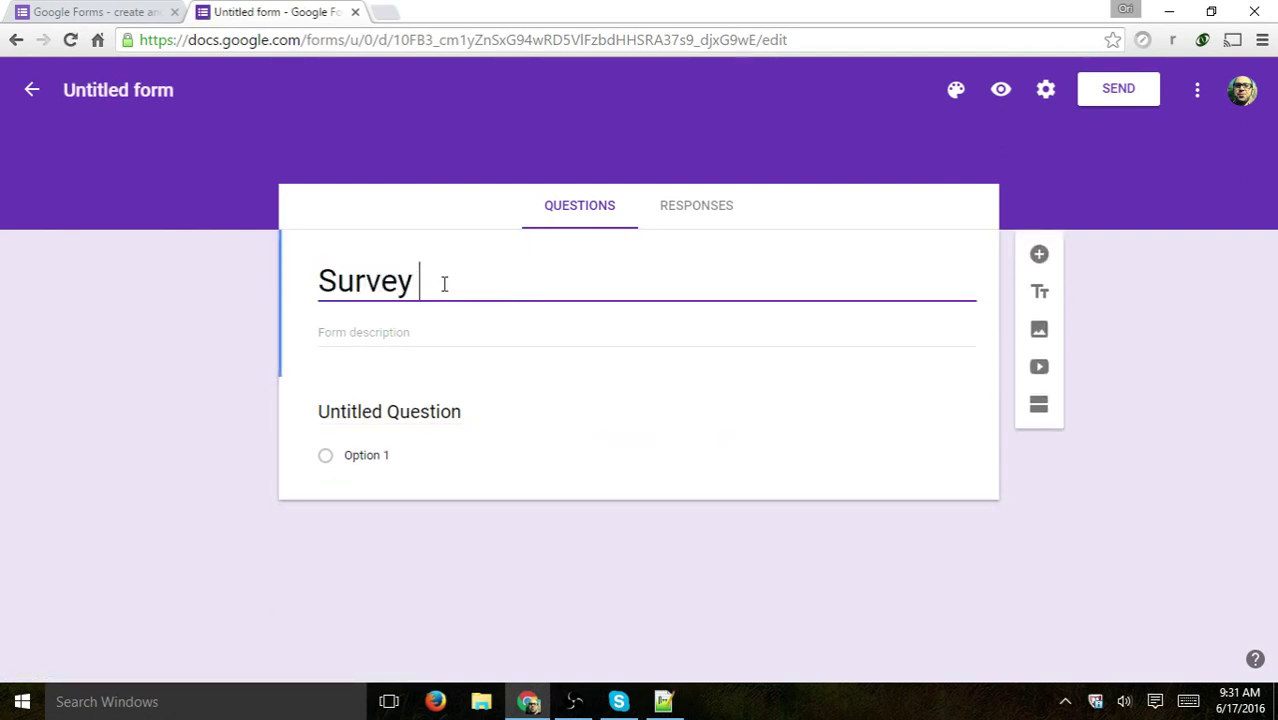
pyautogui.write('on Existing')
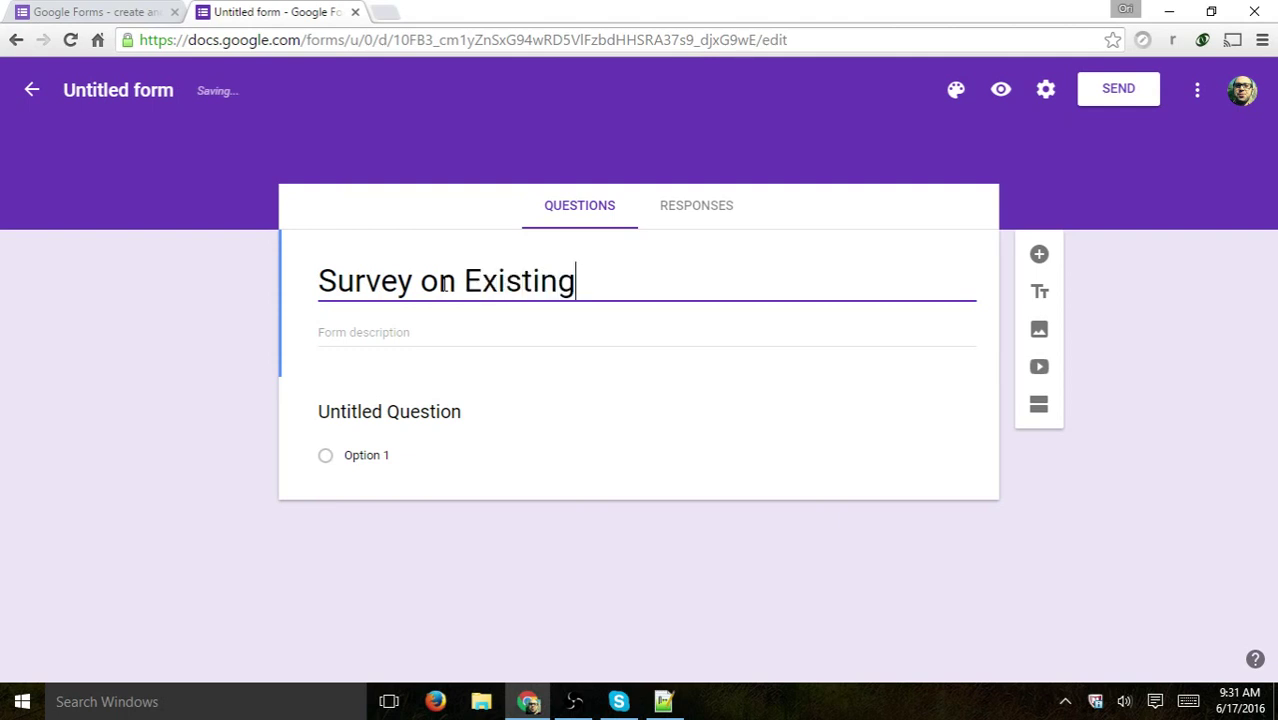
pyautogui.write(' Customers')
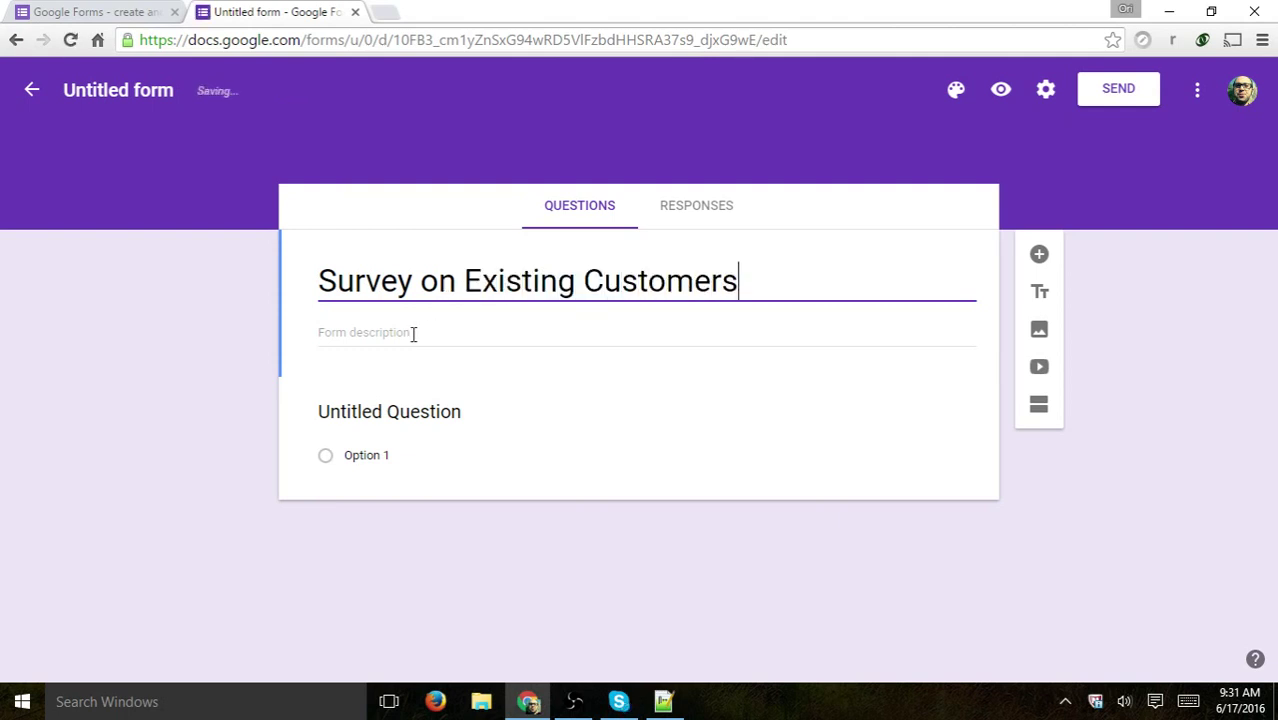
pyautogui.click(411, 334)
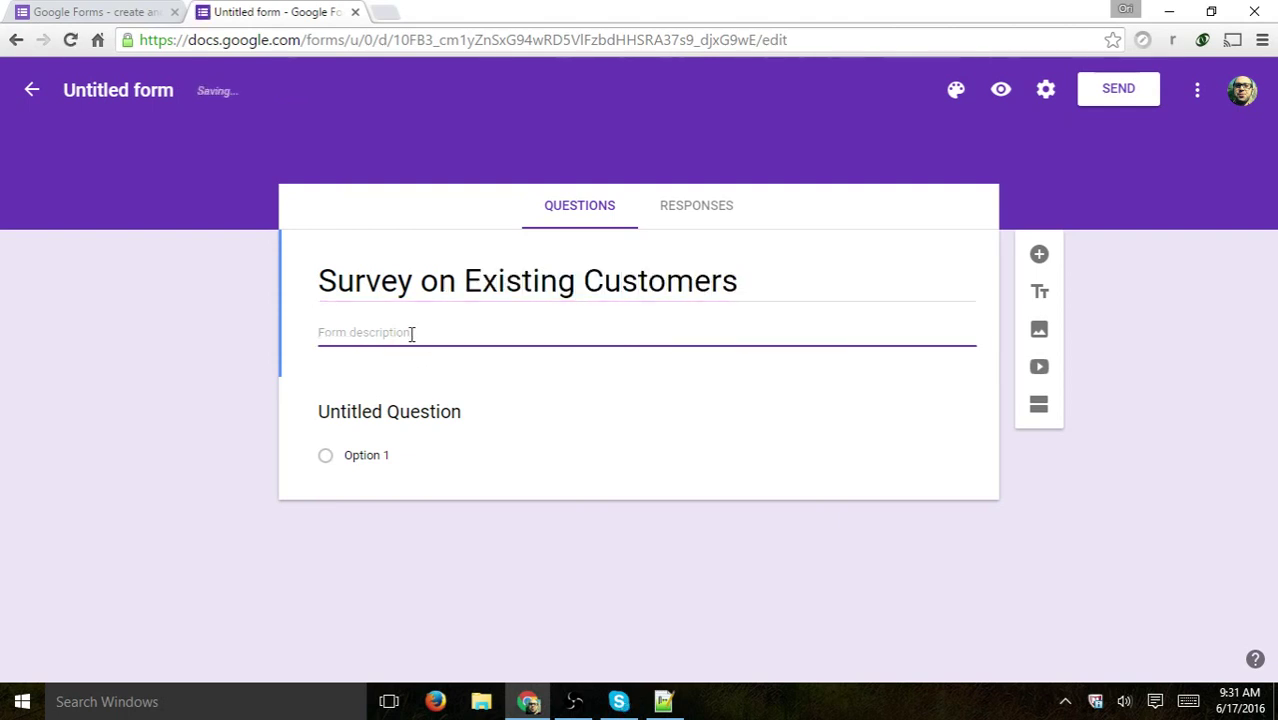
pyautogui.write('For')
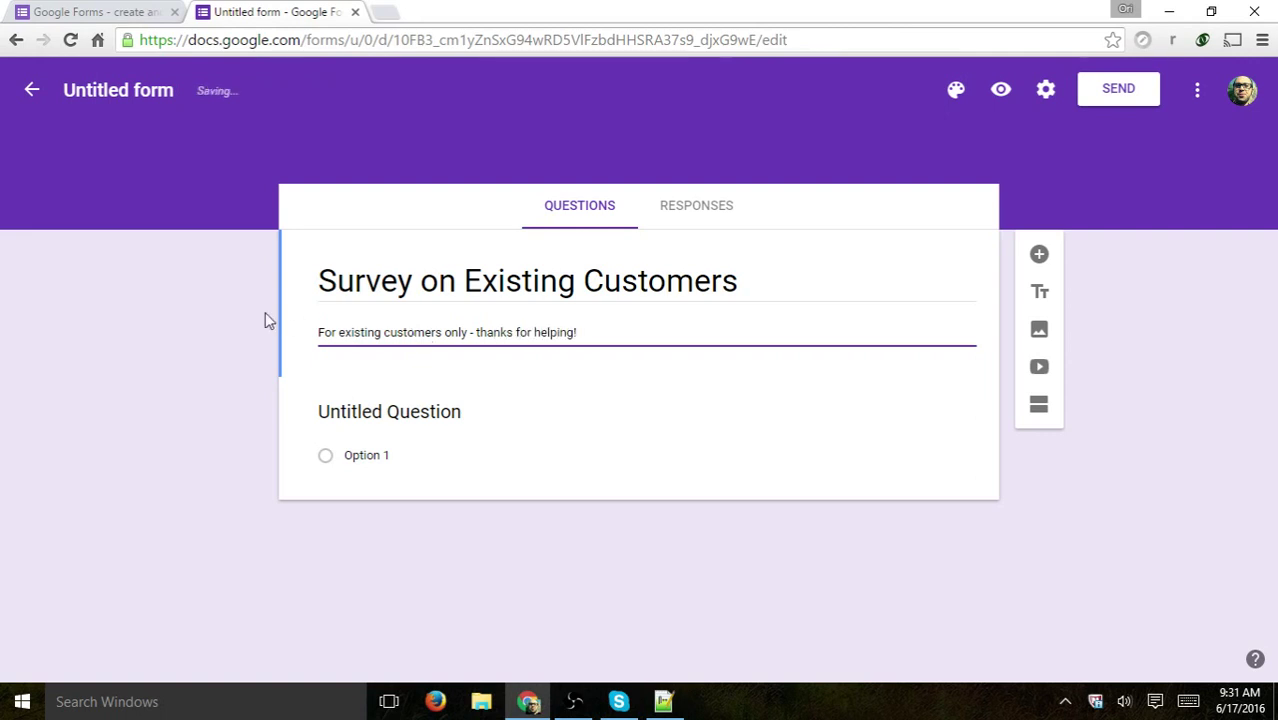
pyautogui.click(202, 284)
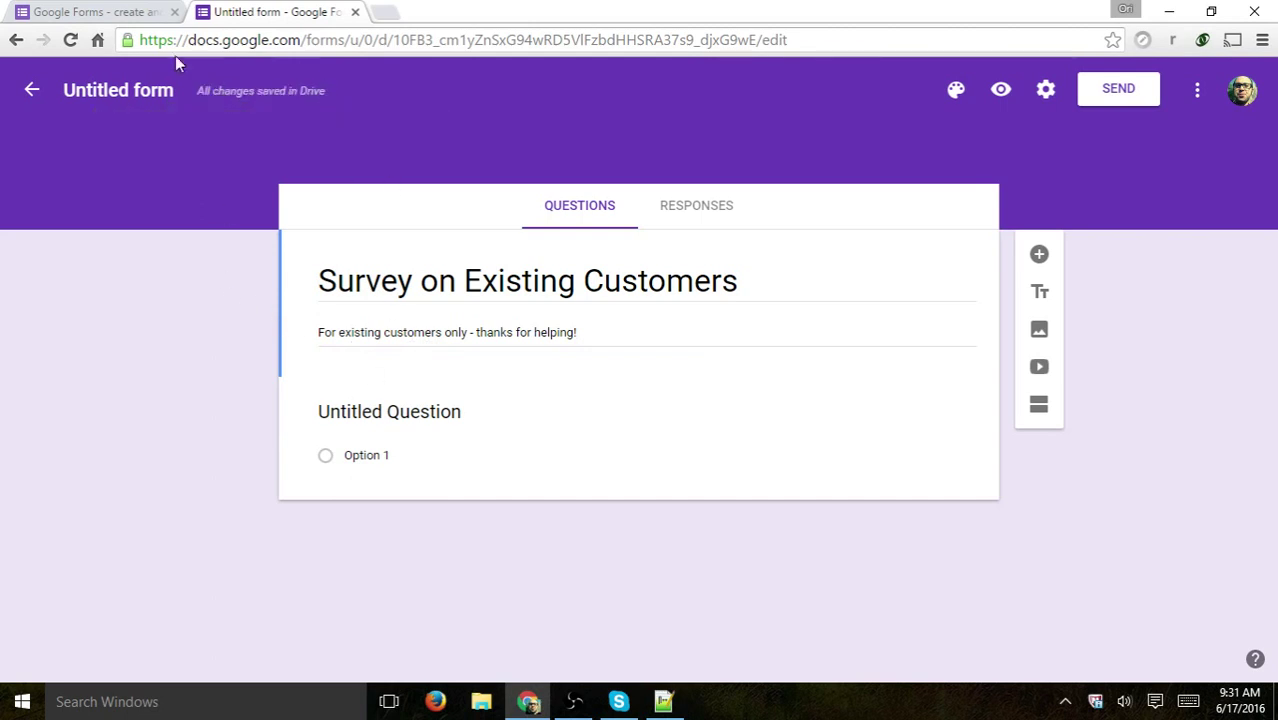
# - Rename the untitled form document to match the form title, "Survey on Existing Customers"
pyautogui.tripleClick(515, 287)
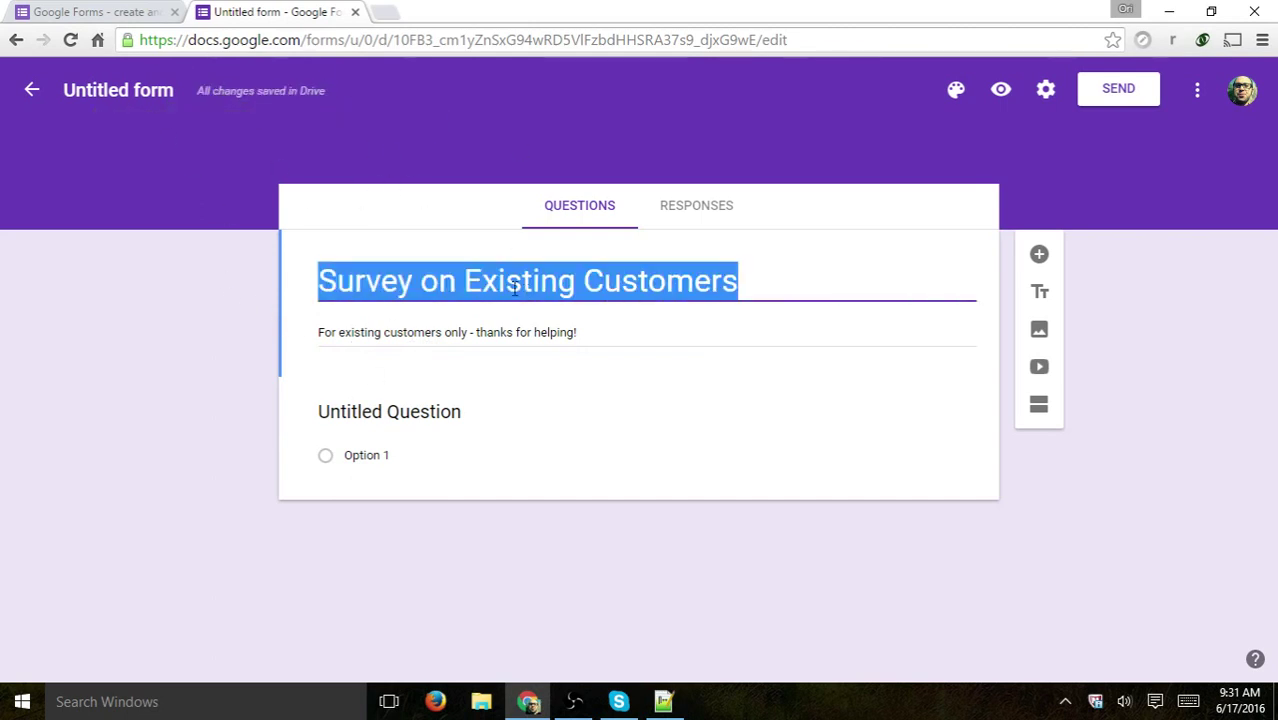
pyautogui.click(142, 100)
pyautogui.click(207, 138)
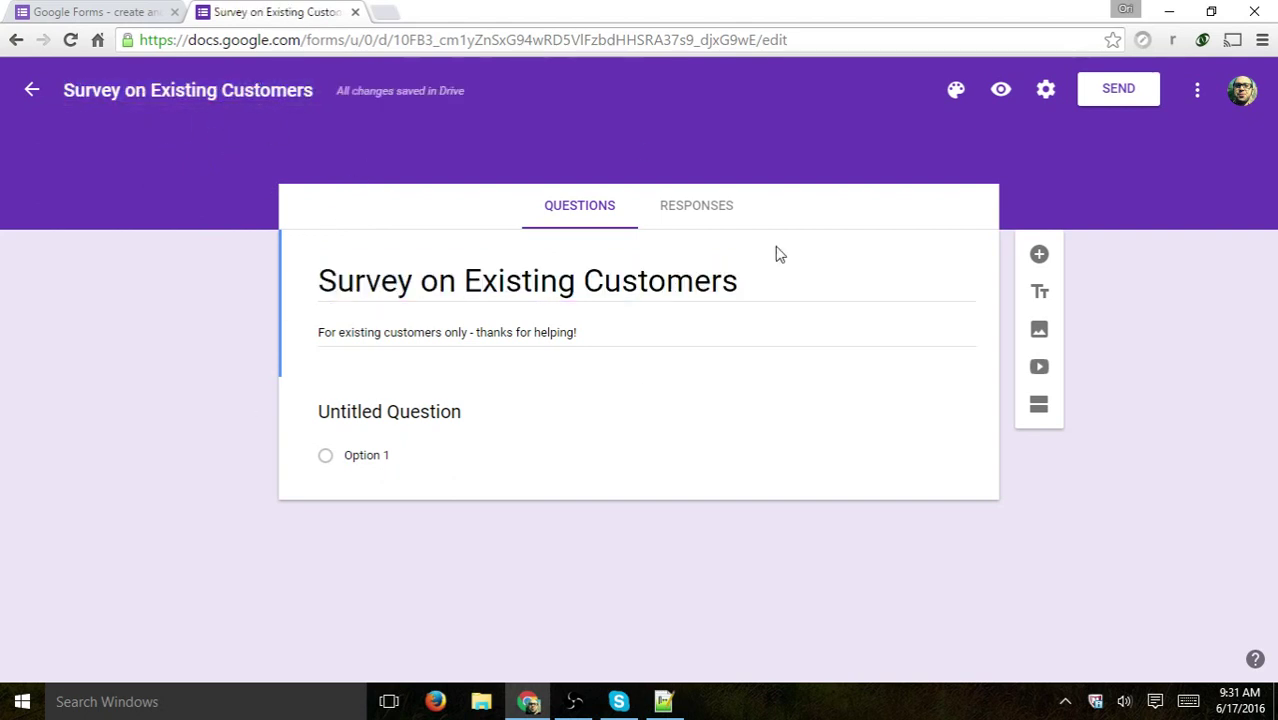
# - Change the form's theme color to lime green
pyautogui.click(956, 93)
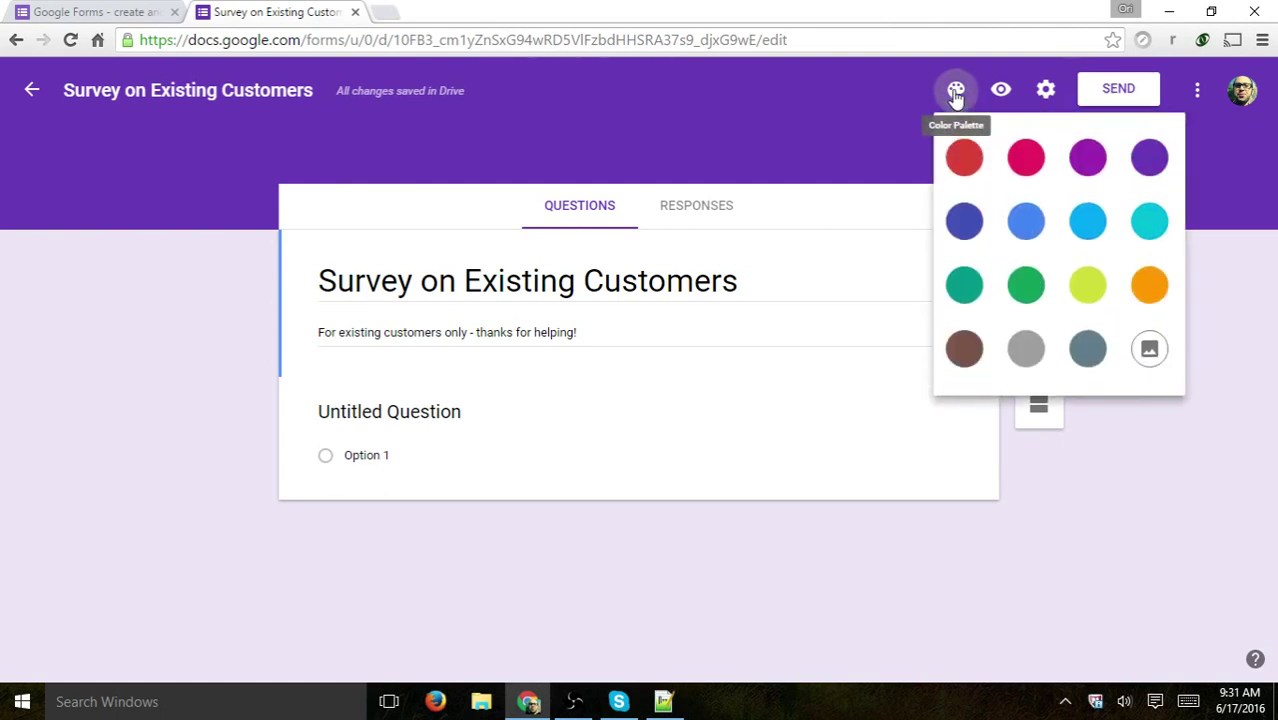
pyautogui.click(1087, 288)
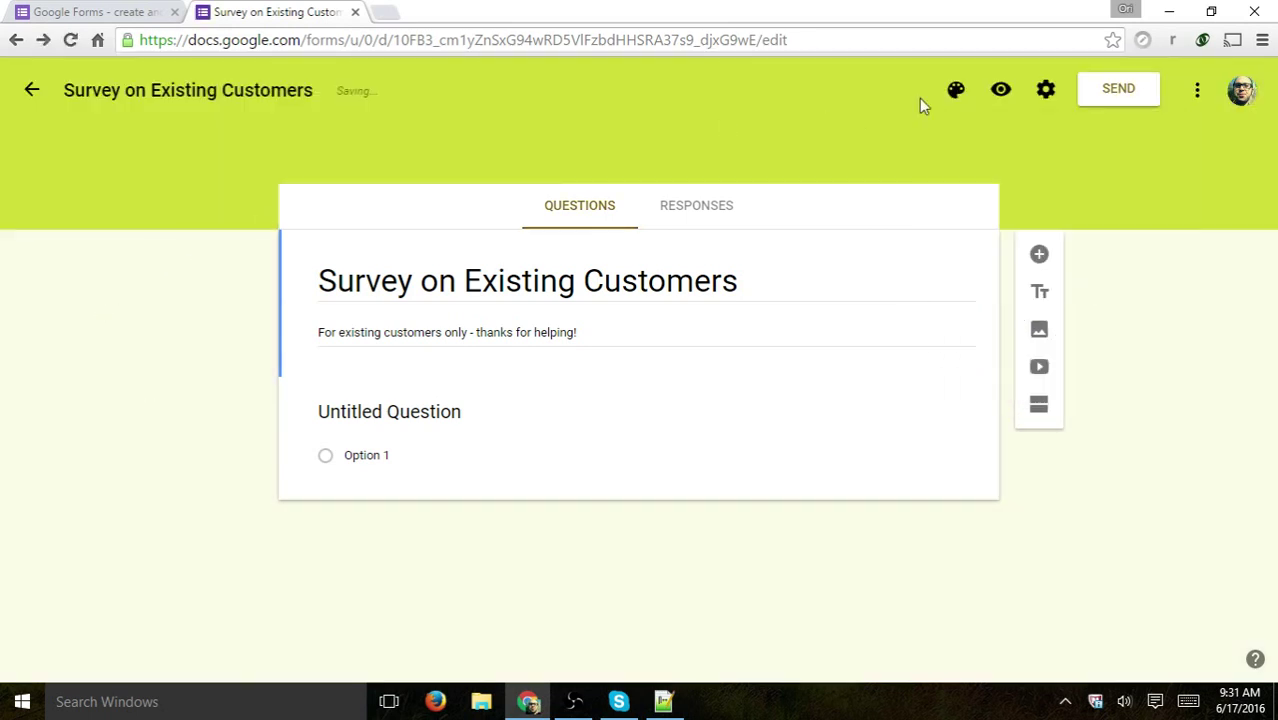
# - Apply the picnic-on-the-grass photo from the Food and dining themes as the form's header image
pyautogui.click(956, 90)
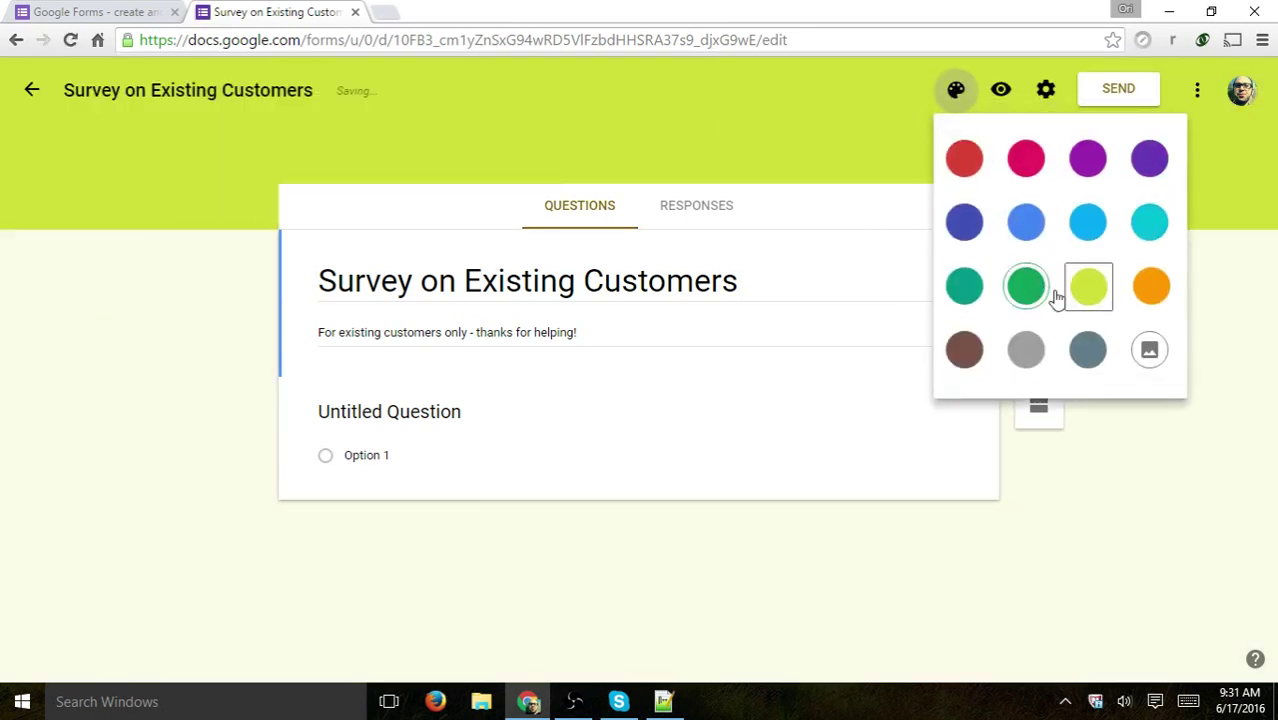
pyautogui.click(1150, 352)
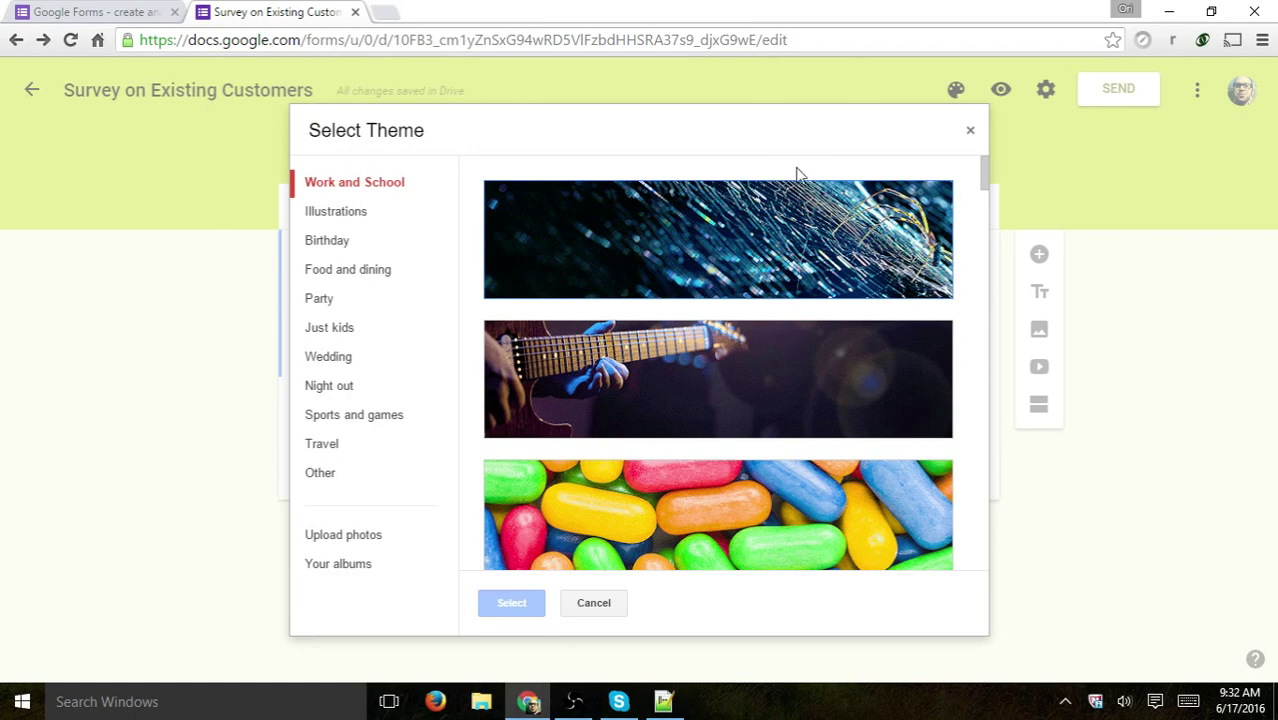
pyautogui.scroll(-5, 600, 300)
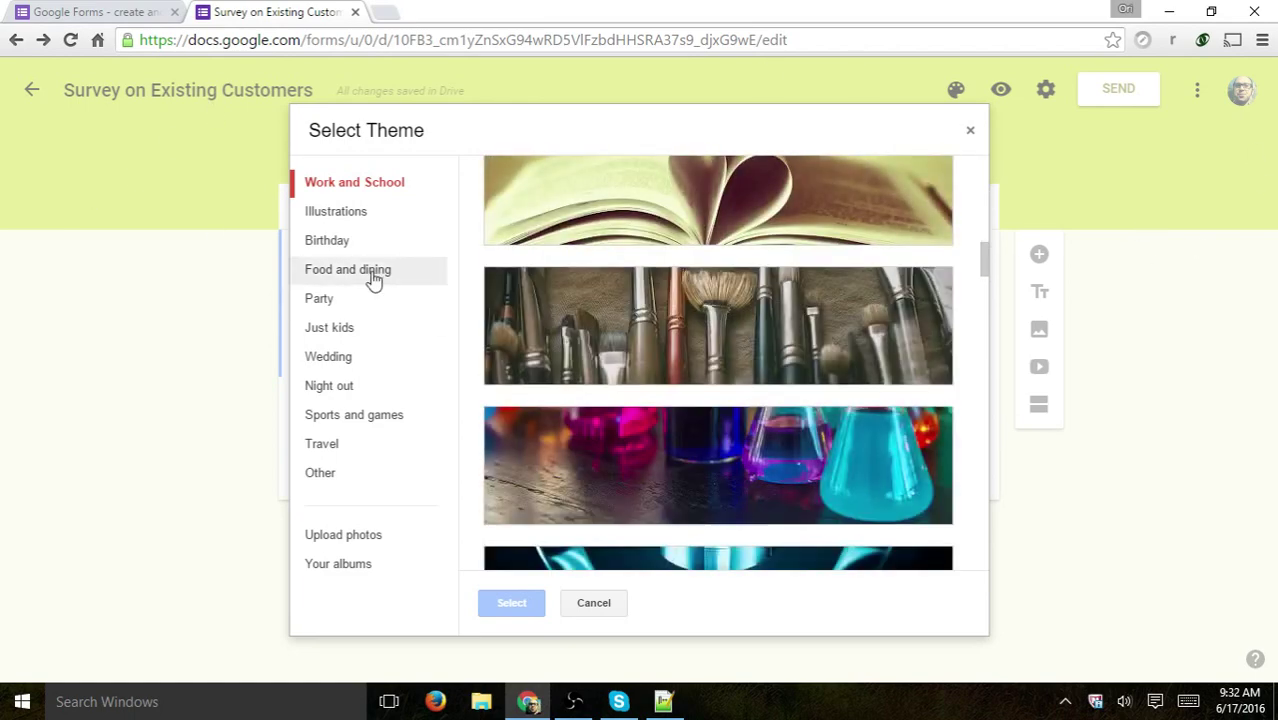
pyautogui.click(371, 277)
pyautogui.click(757, 257)
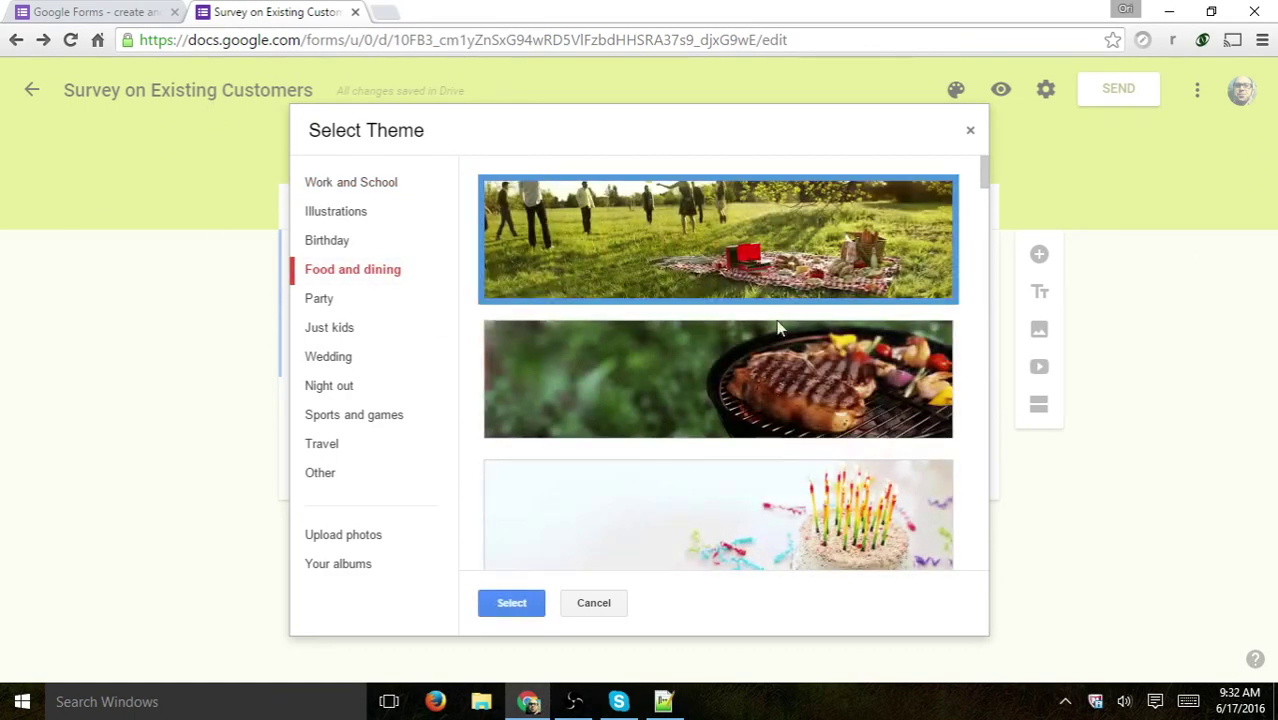
pyautogui.click(520, 603)
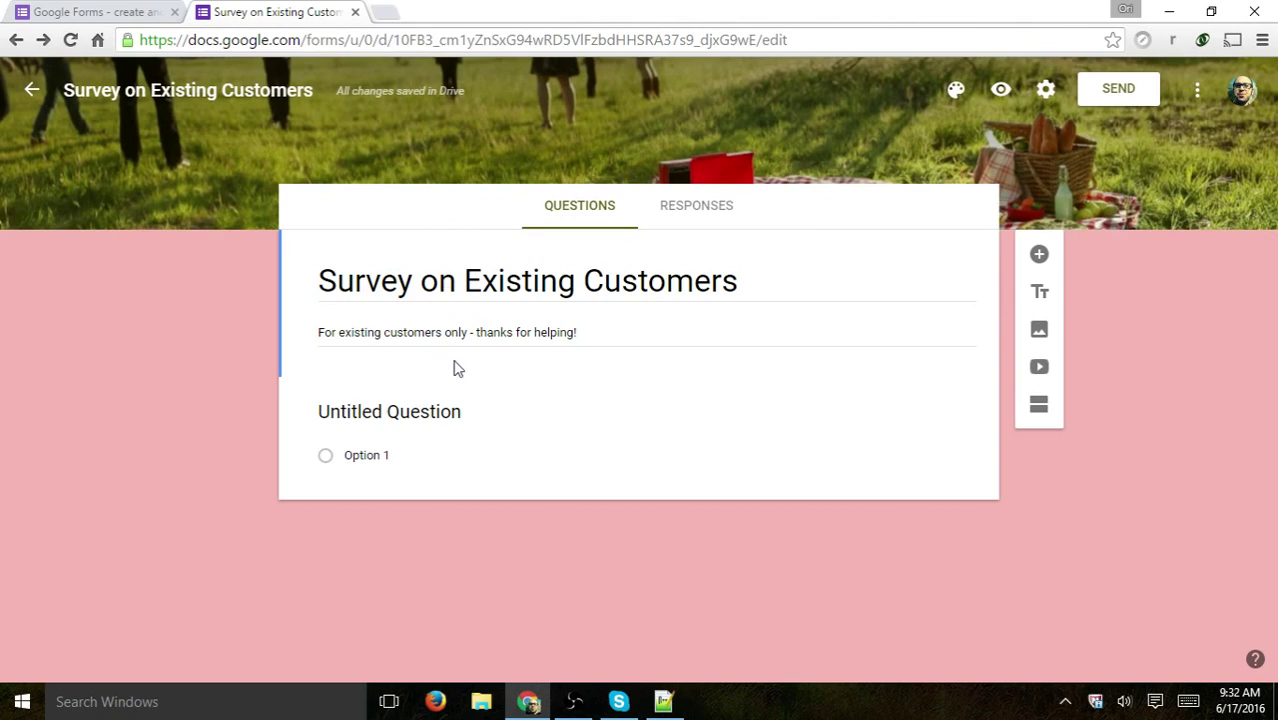
# - Replace the first question's placeholder title with "What do you think about our business"
pyautogui.click(447, 416)
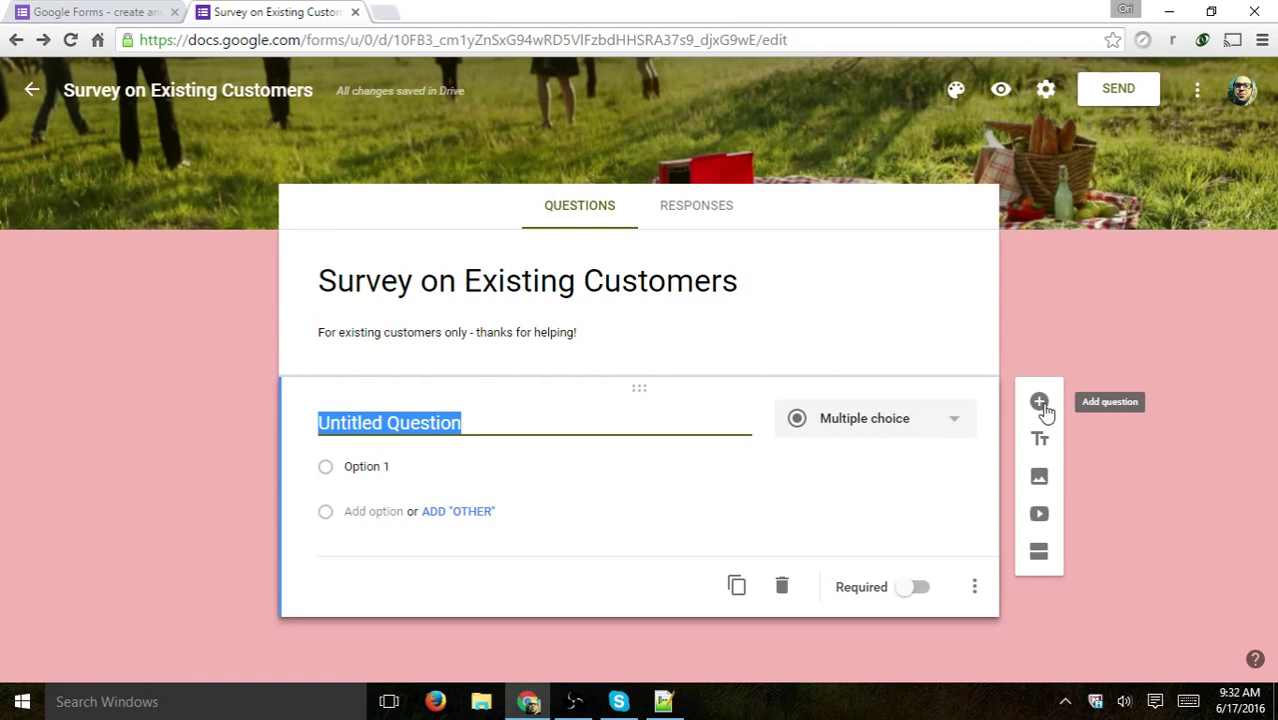
pyautogui.click(482, 418)
pyautogui.tripleClick(482, 418)
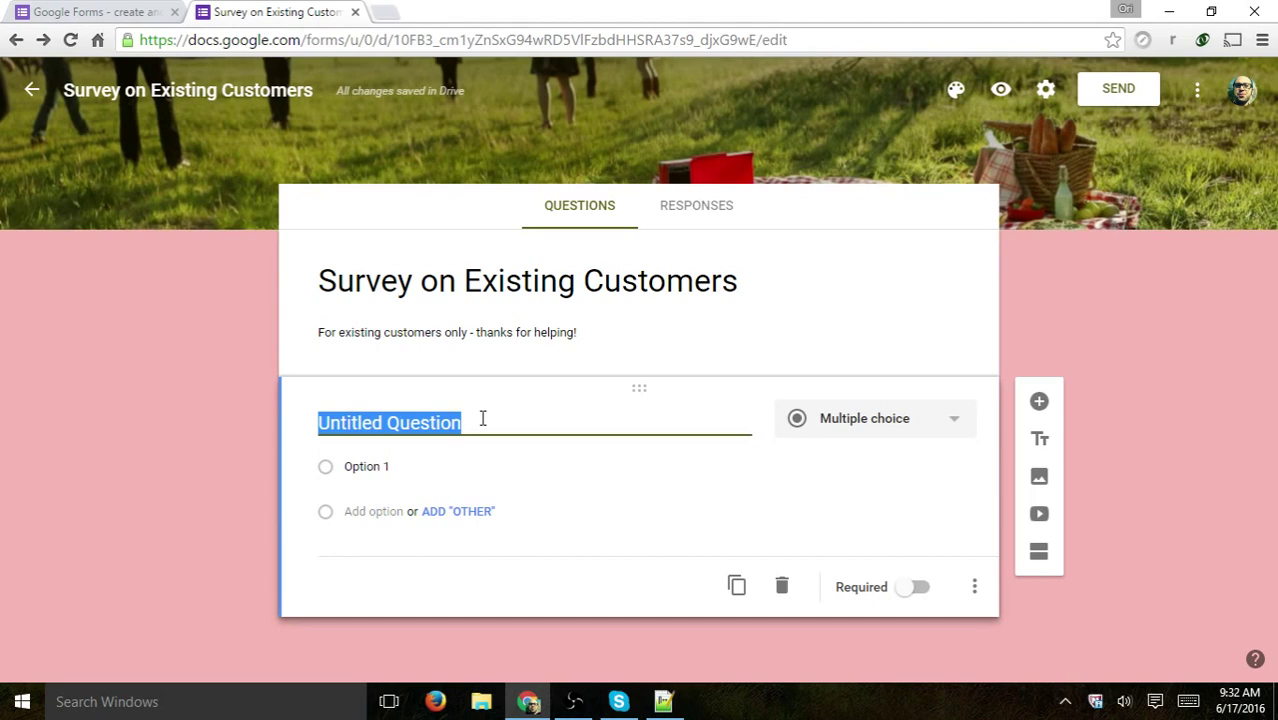
pyautogui.write('W')
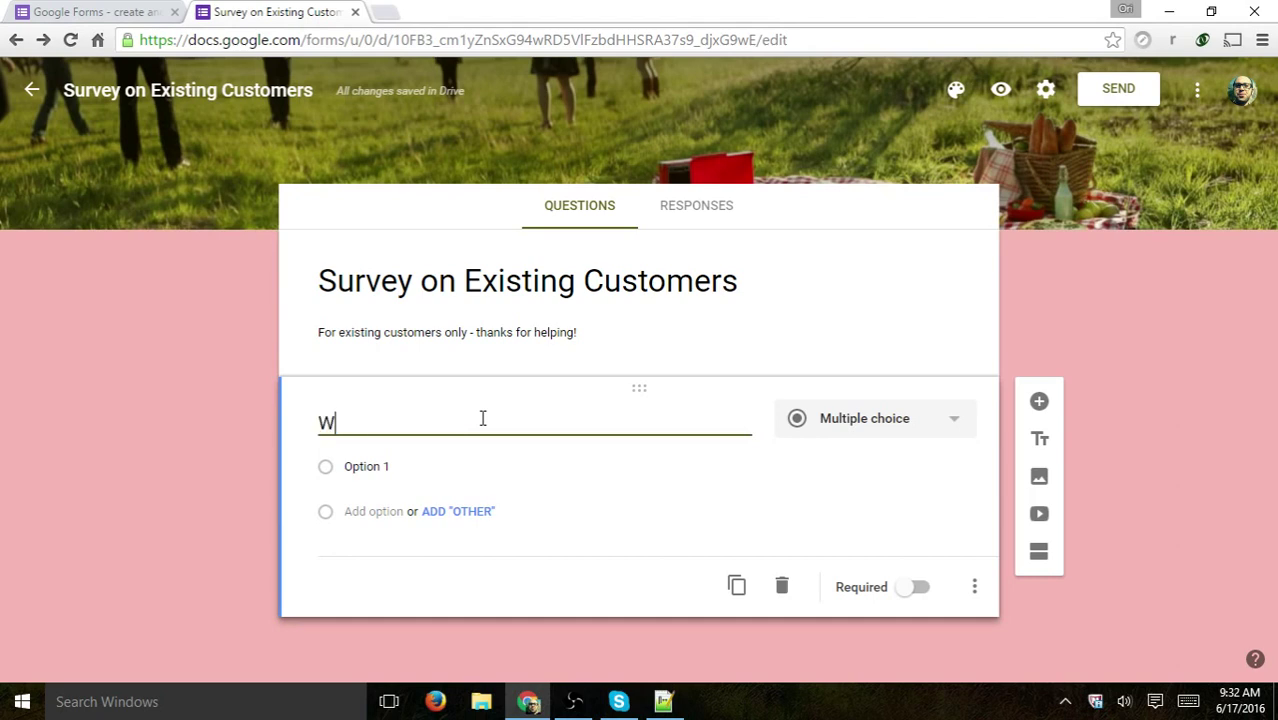
pyautogui.write('hat do you think about o')
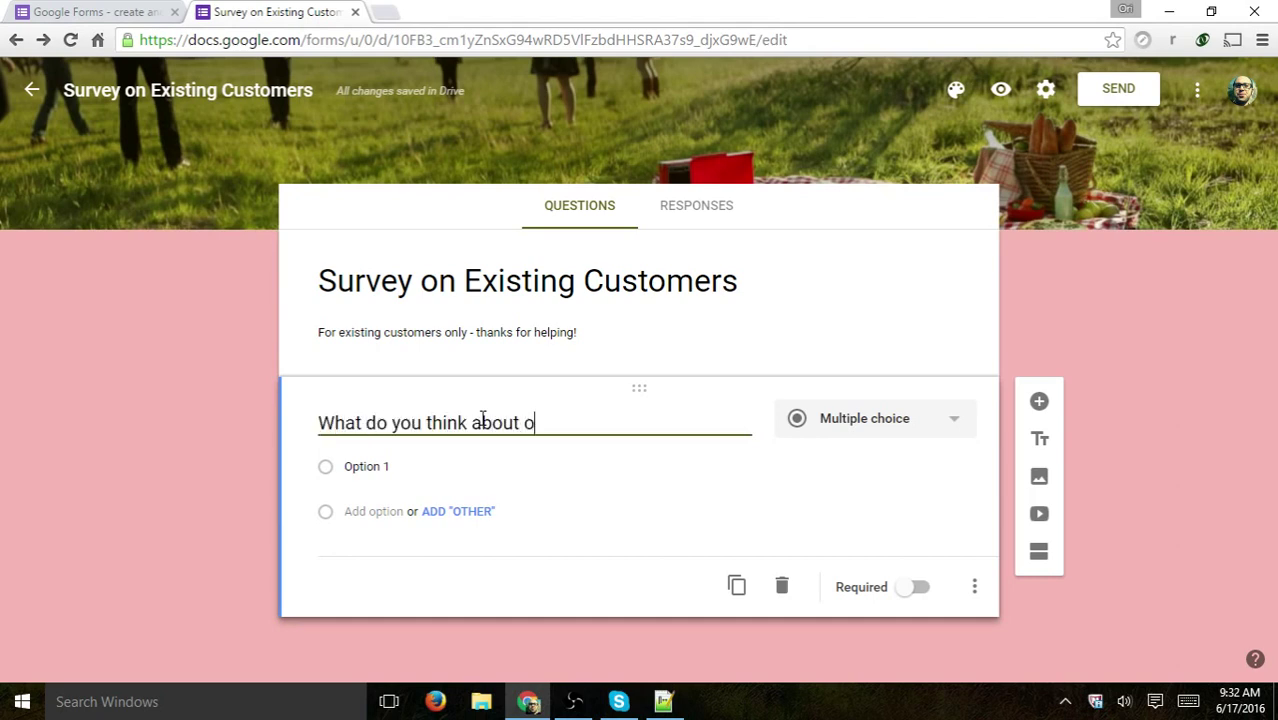
pyautogui.write('ur business')
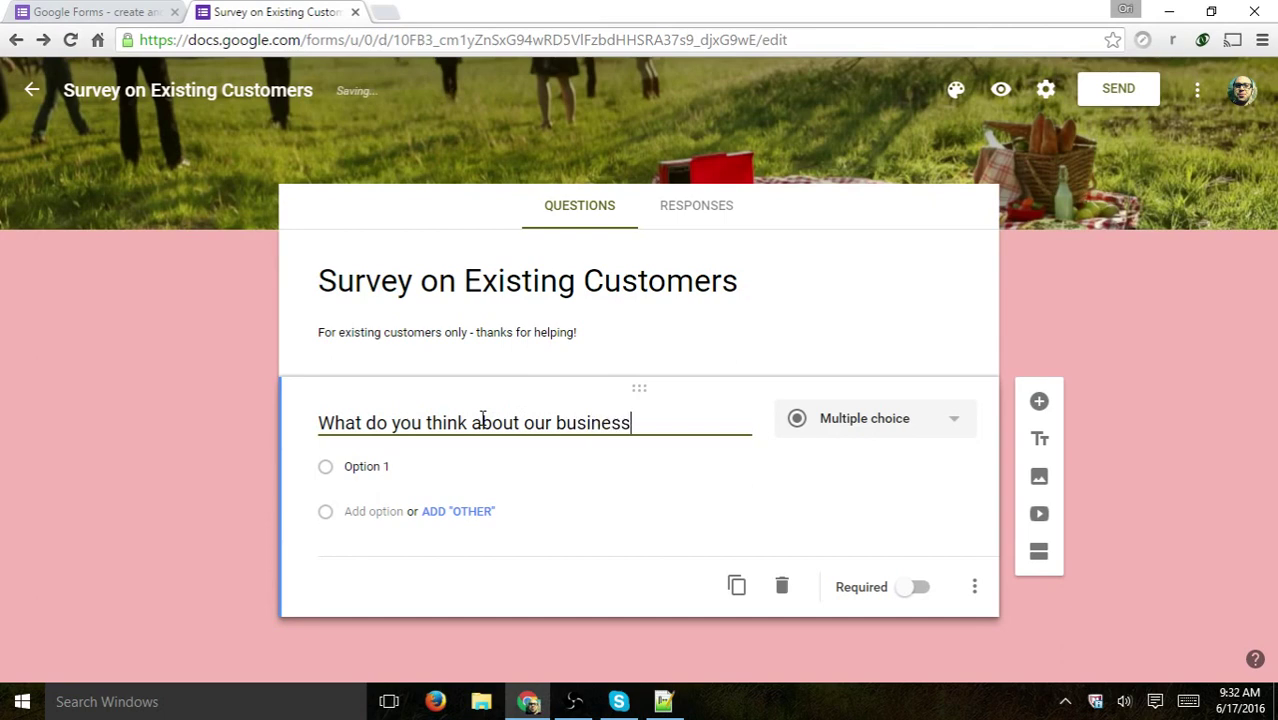
# - Set the answer type of the question about the business to Short answer
pyautogui.click(845, 422)
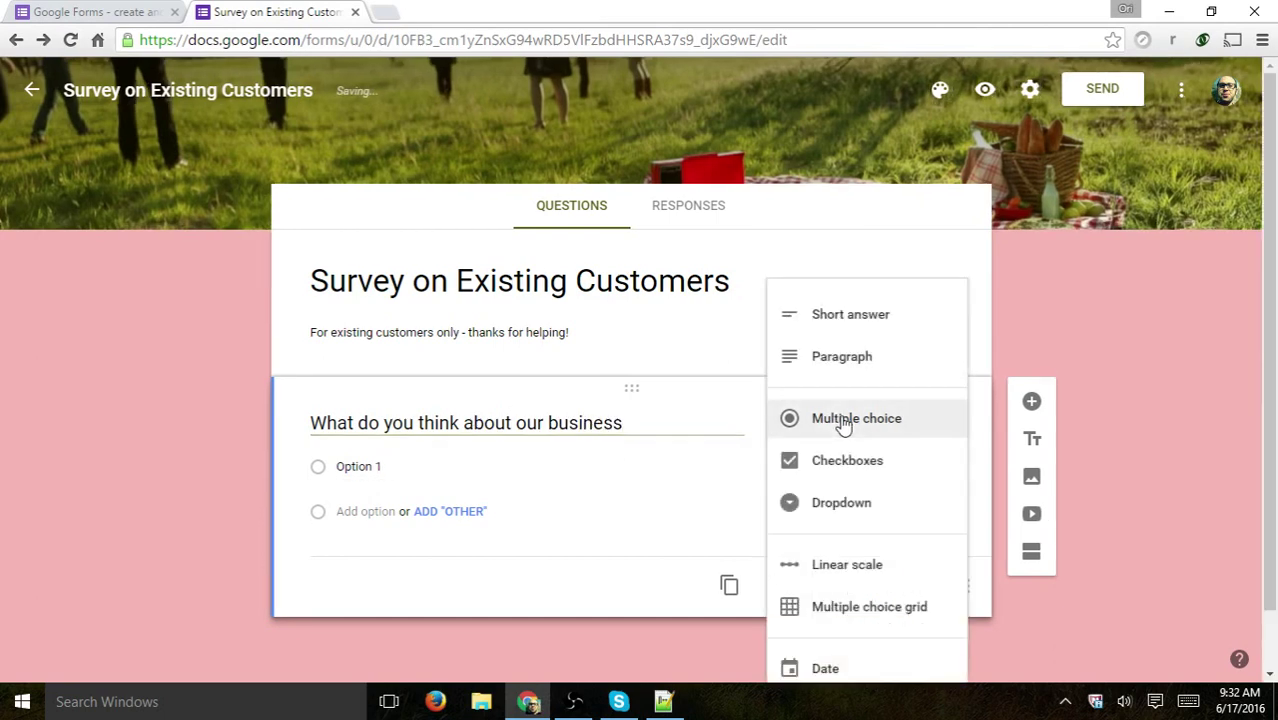
pyautogui.click(843, 424)
pyautogui.click(879, 420)
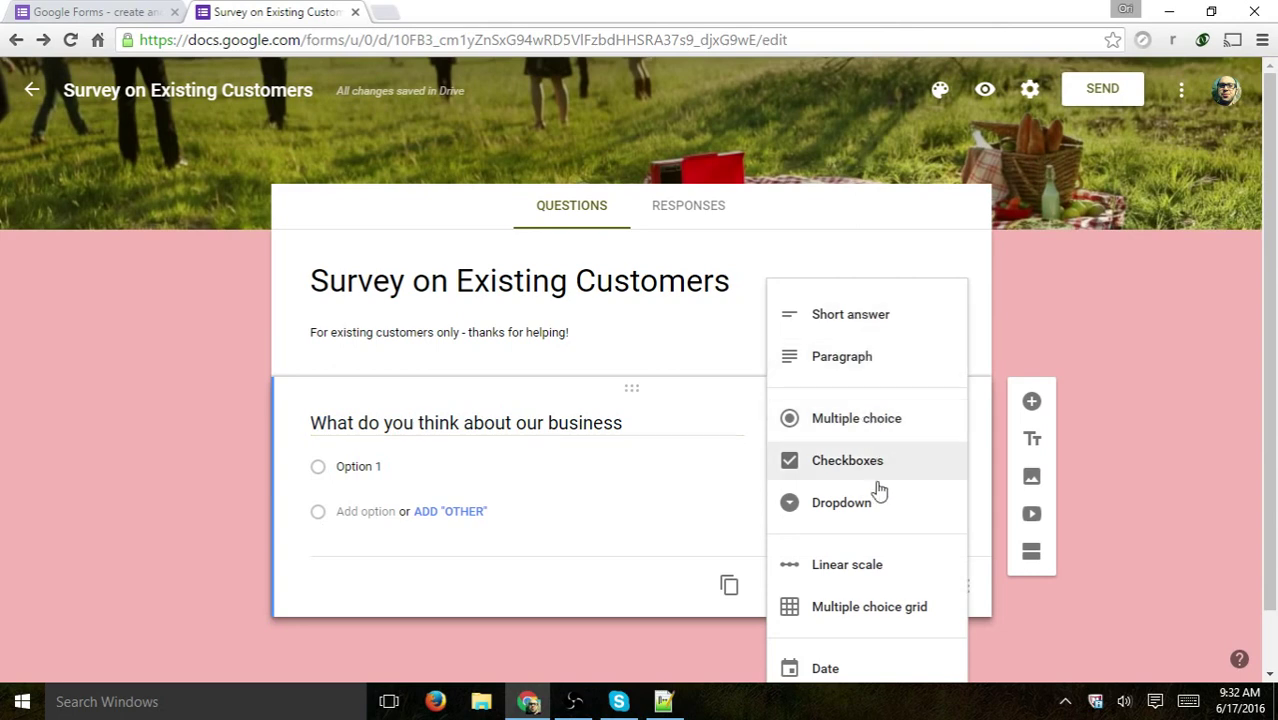
pyautogui.click(864, 316)
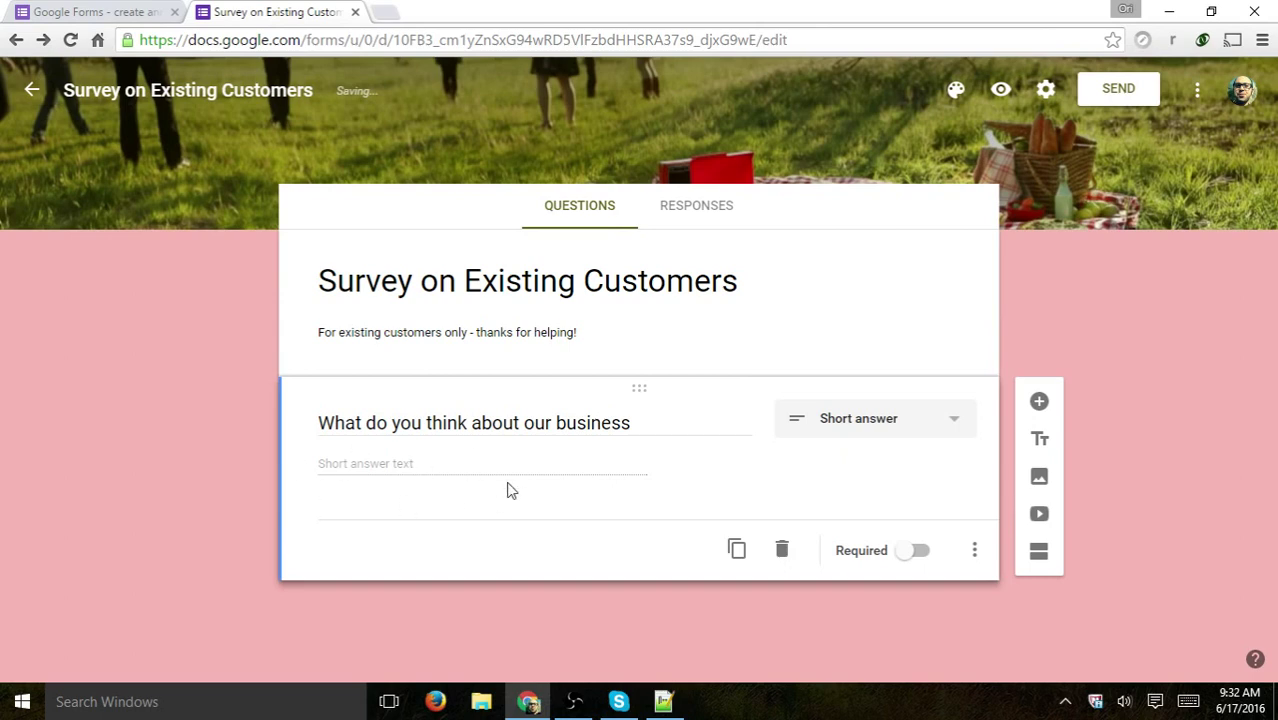
# - Switch the business question's type to Multiple choice and back to Short answer
pyautogui.click(916, 424)
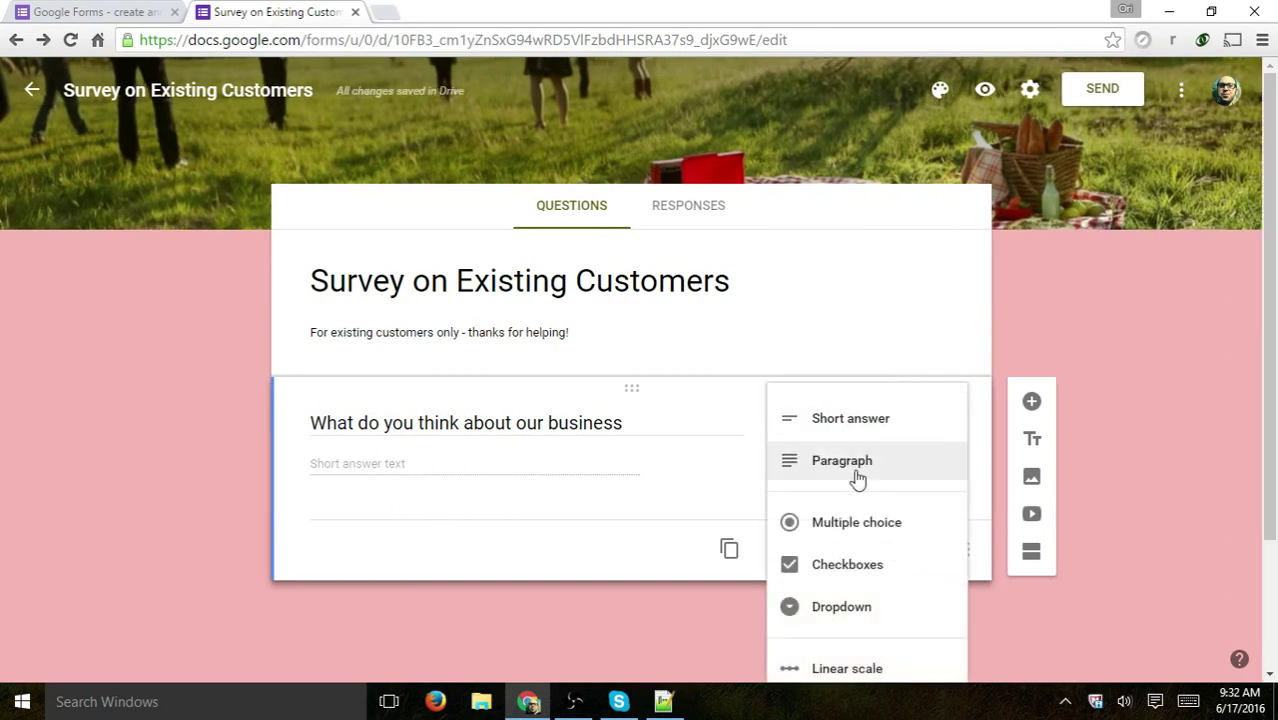
pyautogui.click(866, 528)
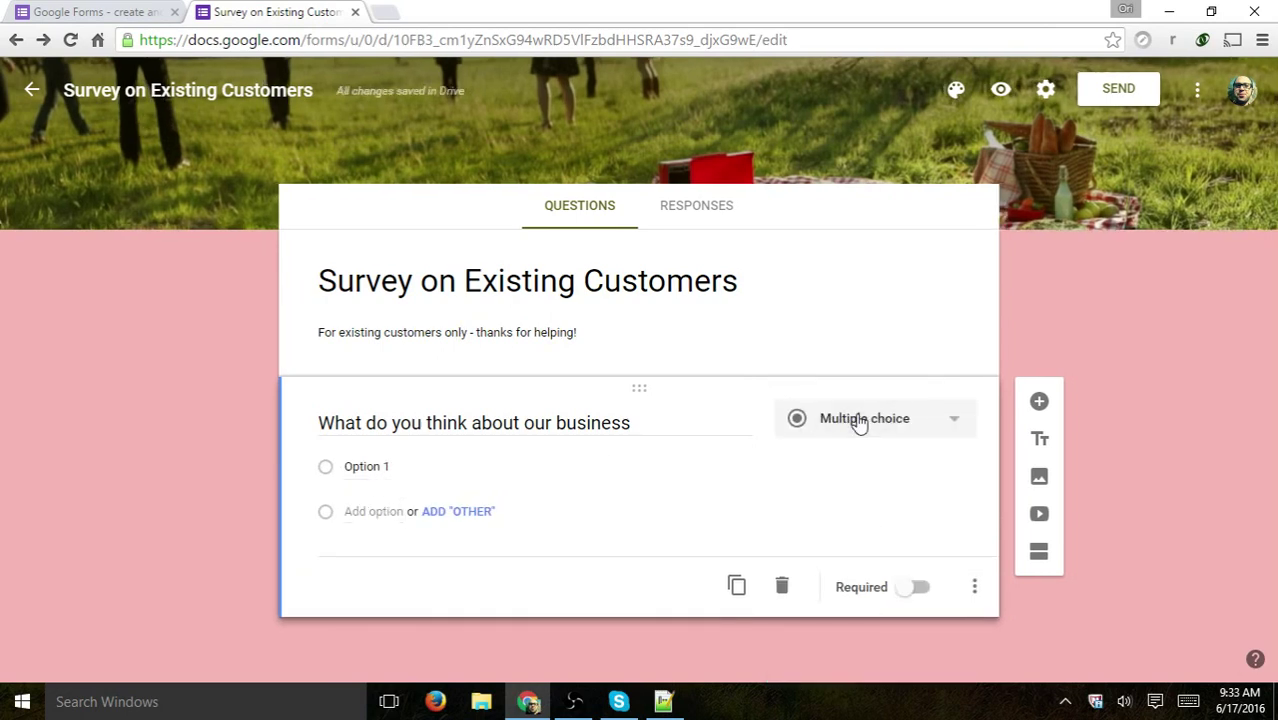
pyautogui.click(858, 423)
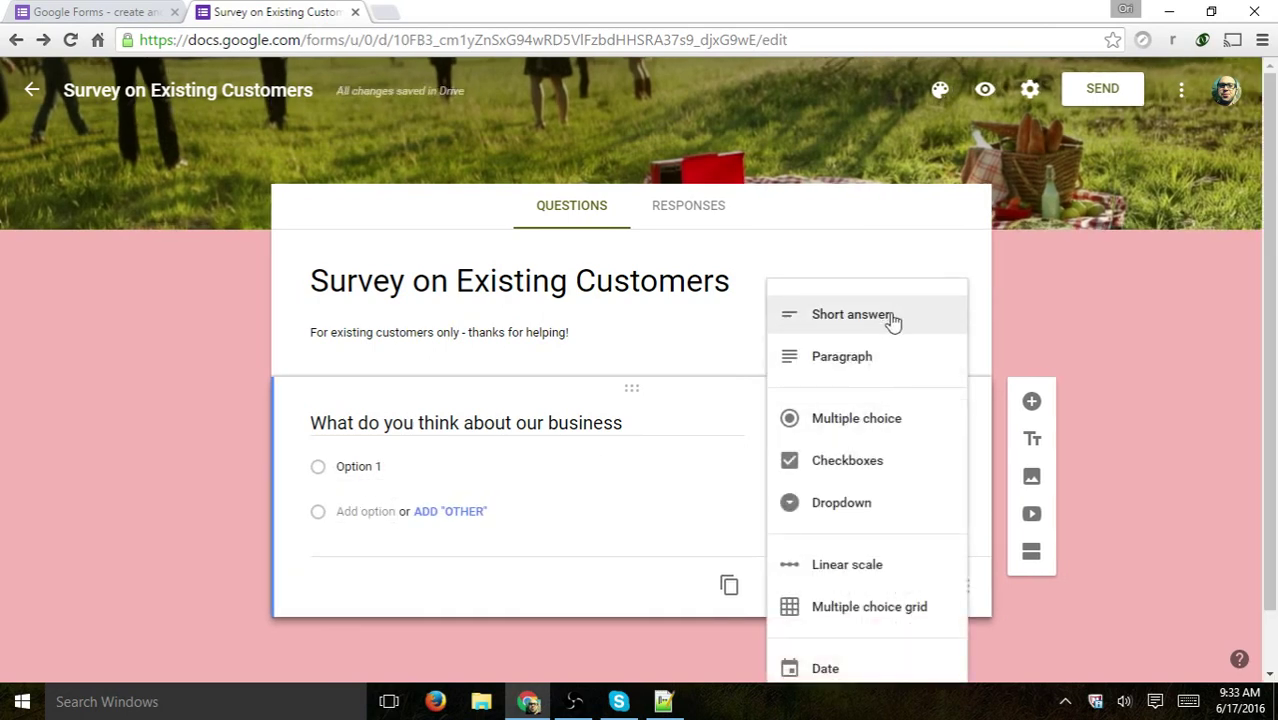
pyautogui.click(852, 315)
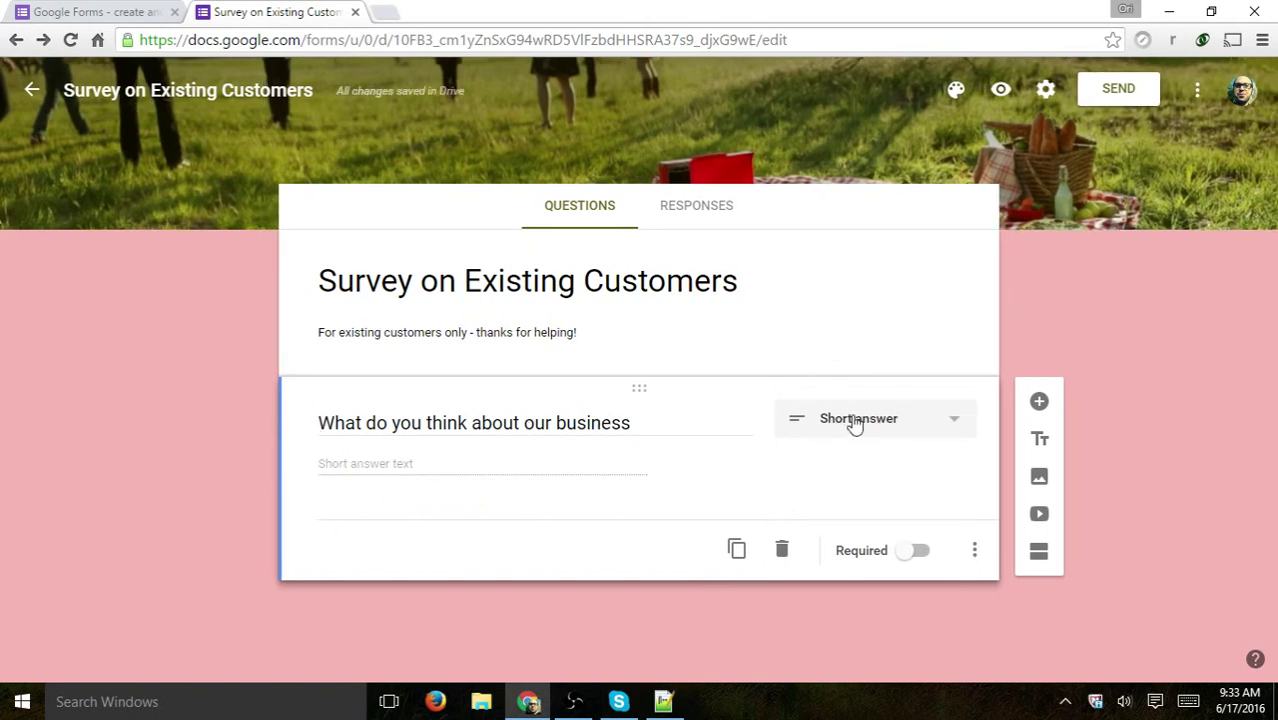
# - Preview the form, try the answer field with "liked your business", and return to the form editor
pyautogui.click(1001, 90)
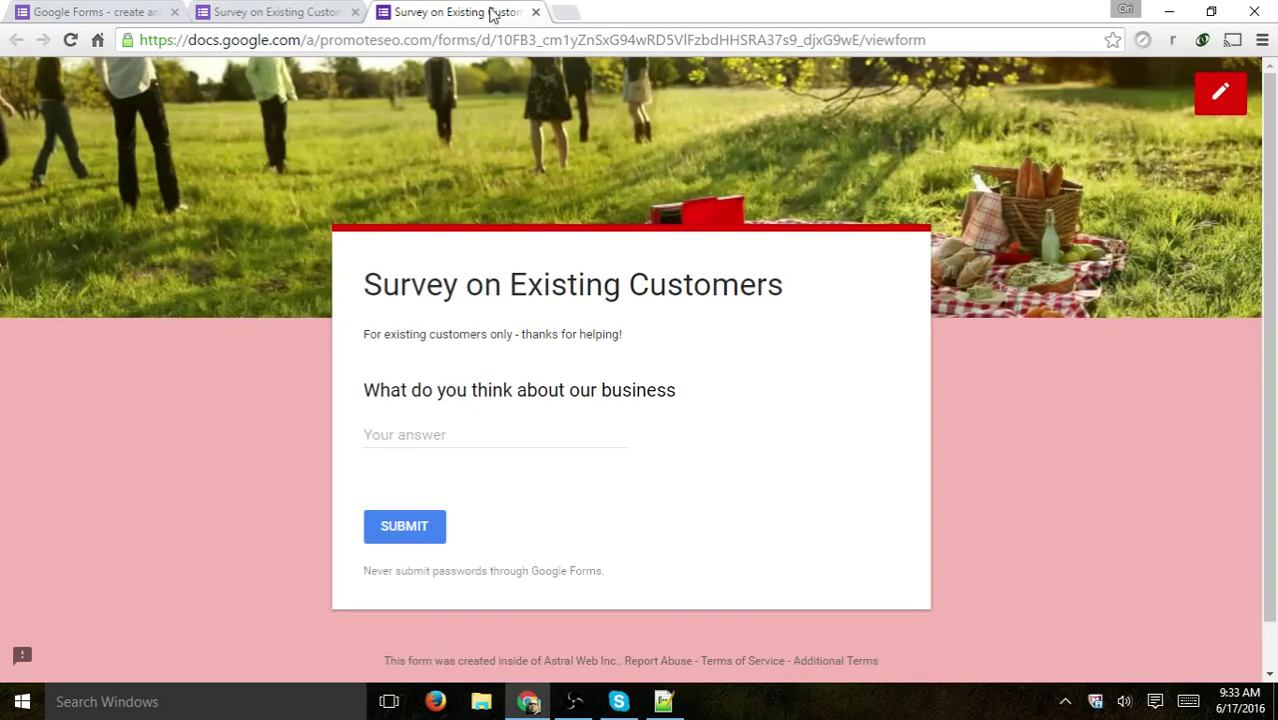
pyautogui.click(469, 440)
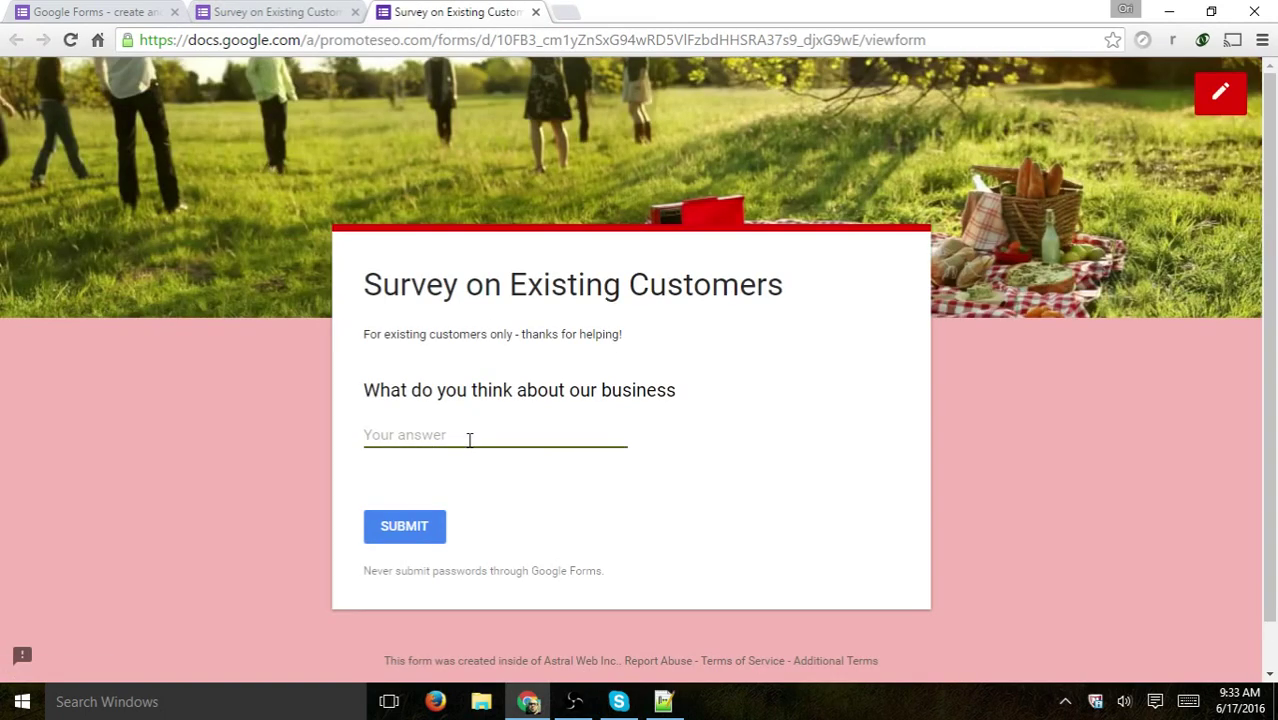
pyautogui.click(272, 456)
pyautogui.write('liked your business')
pyautogui.click(275, 11)
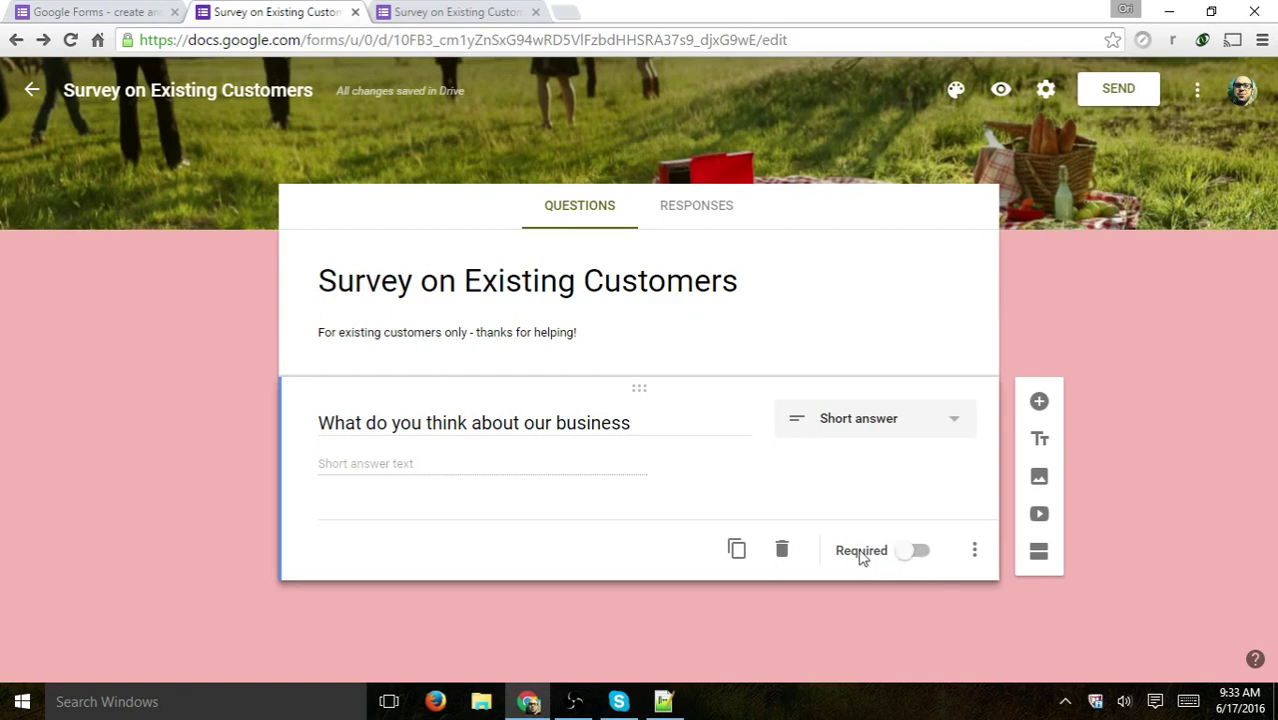
# - Make the business question required and add a Paragraph question titled "Can you provide more detail?"
pyautogui.click(914, 552)
pyautogui.click(1039, 401)
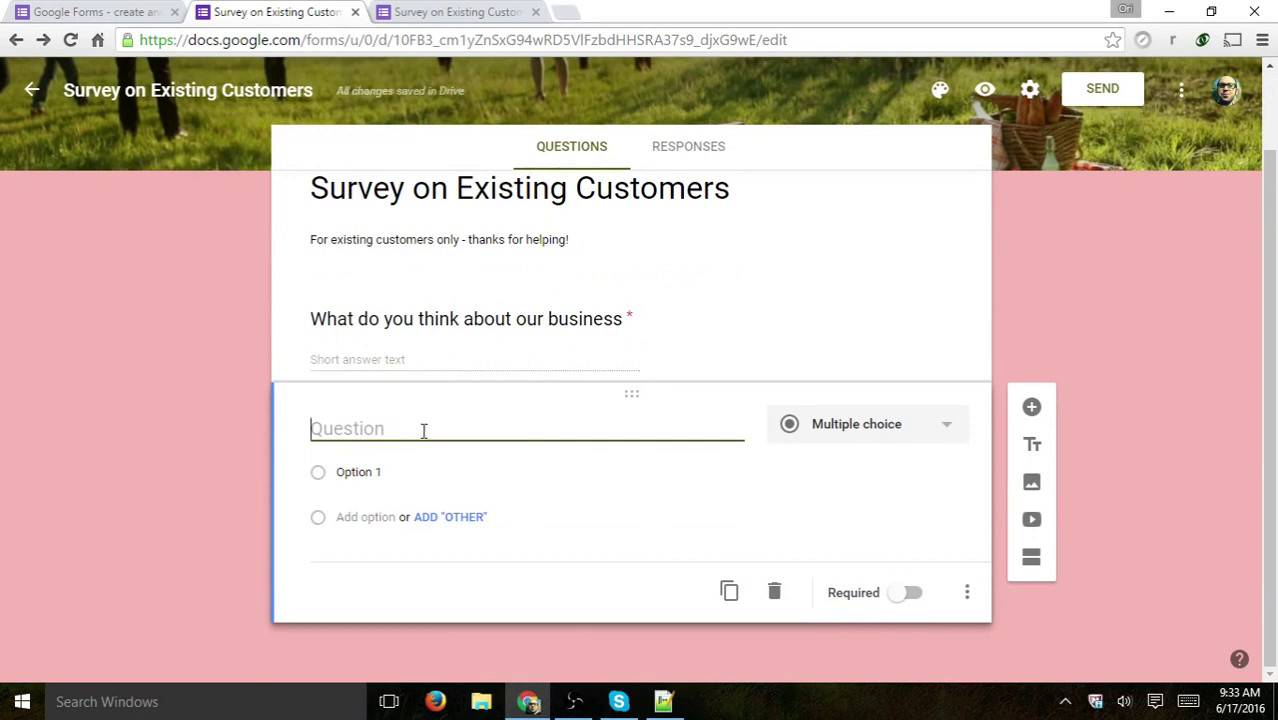
pyautogui.click(897, 430)
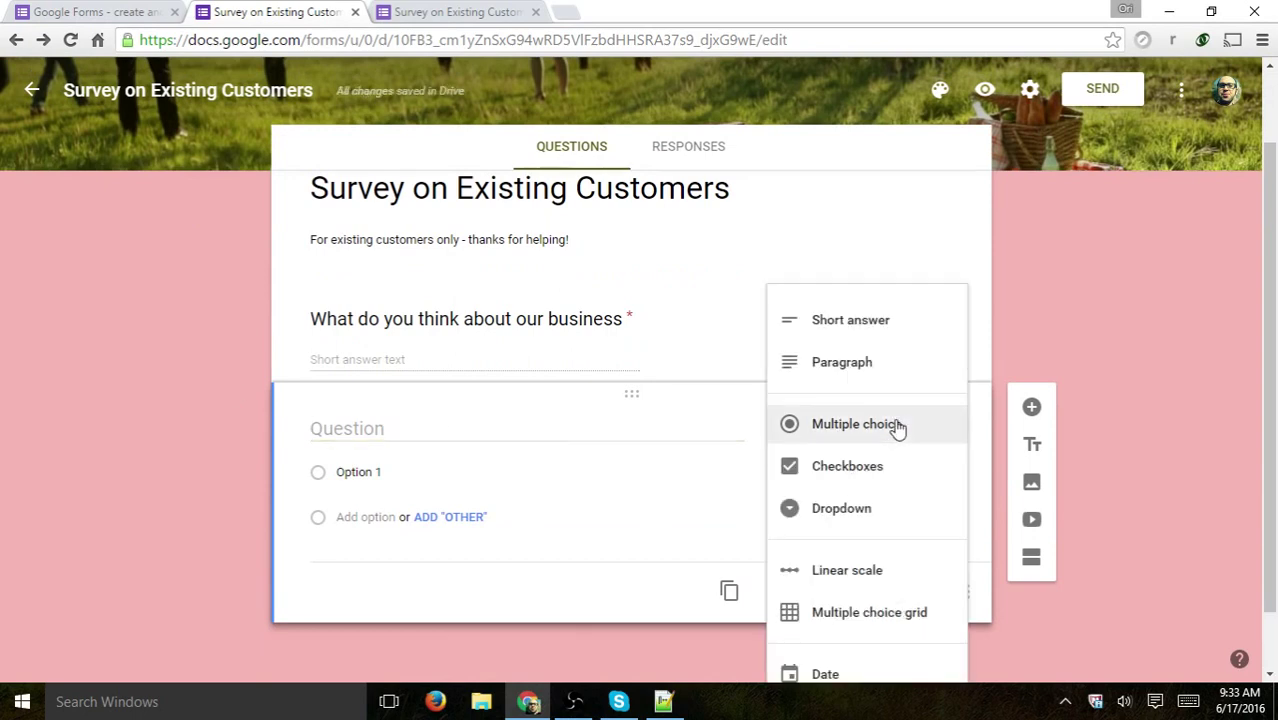
pyautogui.click(888, 374)
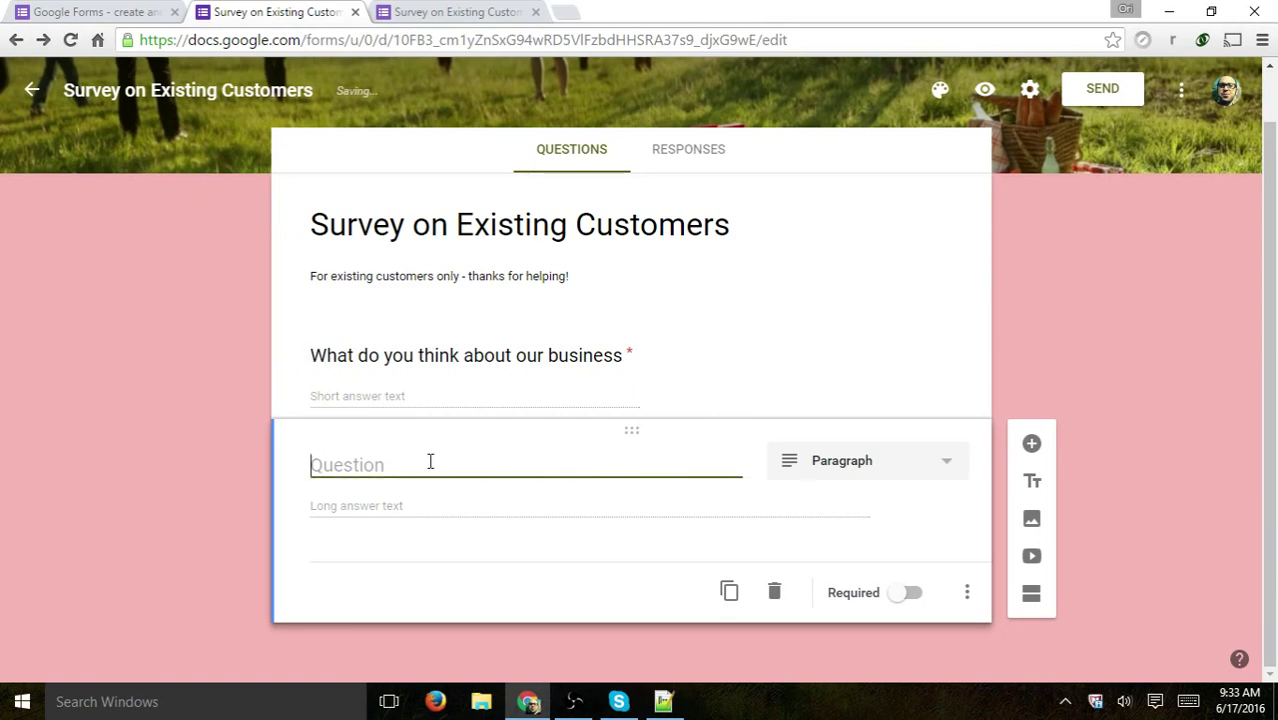
pyautogui.write('Ca')
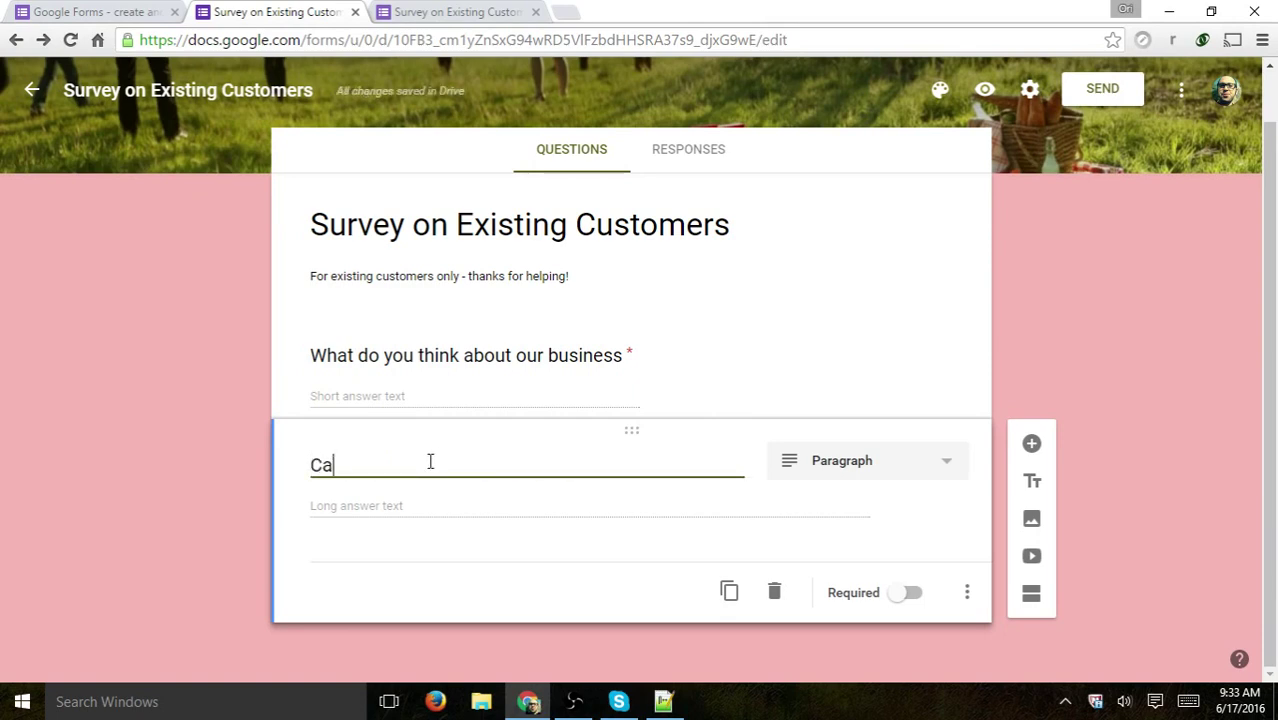
pyautogui.write('n you plou provide more detail?')
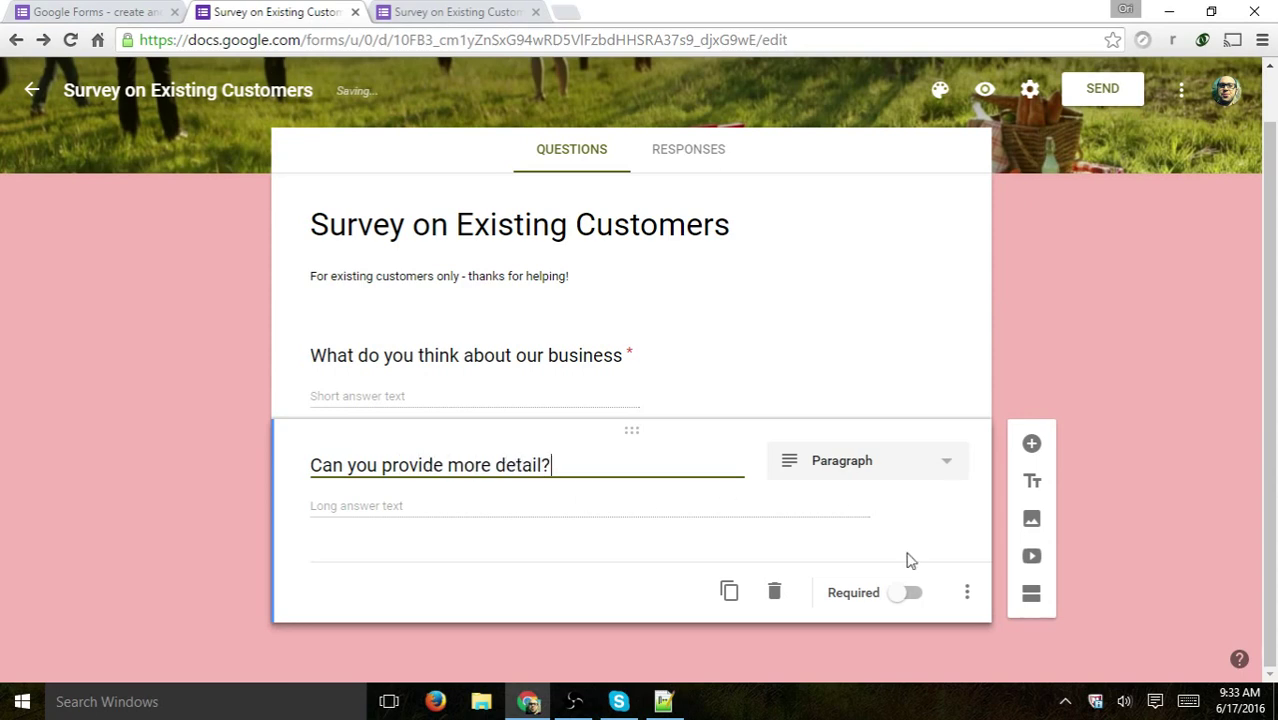
# - Preview the updated form, try the detail question's answer field with "fs", and close the preview without submitting
pyautogui.click(987, 92)
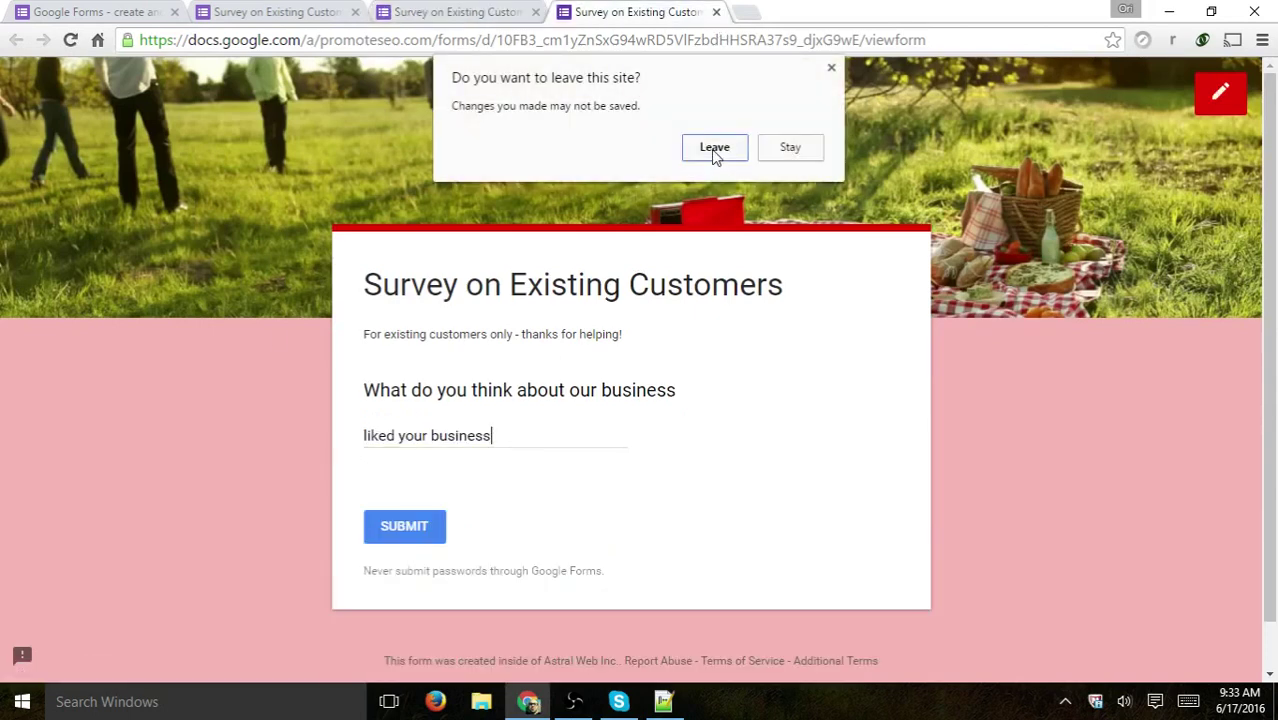
pyautogui.click(714, 148)
pyautogui.scroll(-1, 600, 250)
pyautogui.click(474, 486)
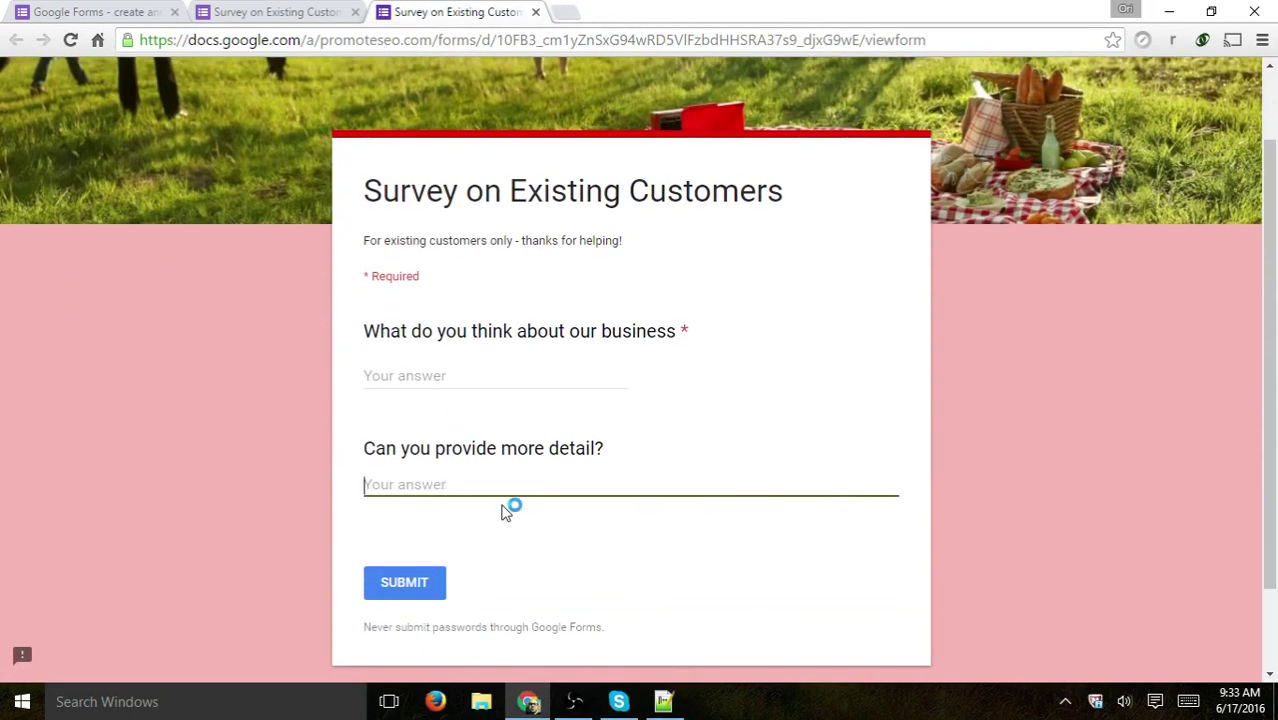
pyautogui.write('fs')
pyautogui.click(264, 11)
pyautogui.click(535, 12)
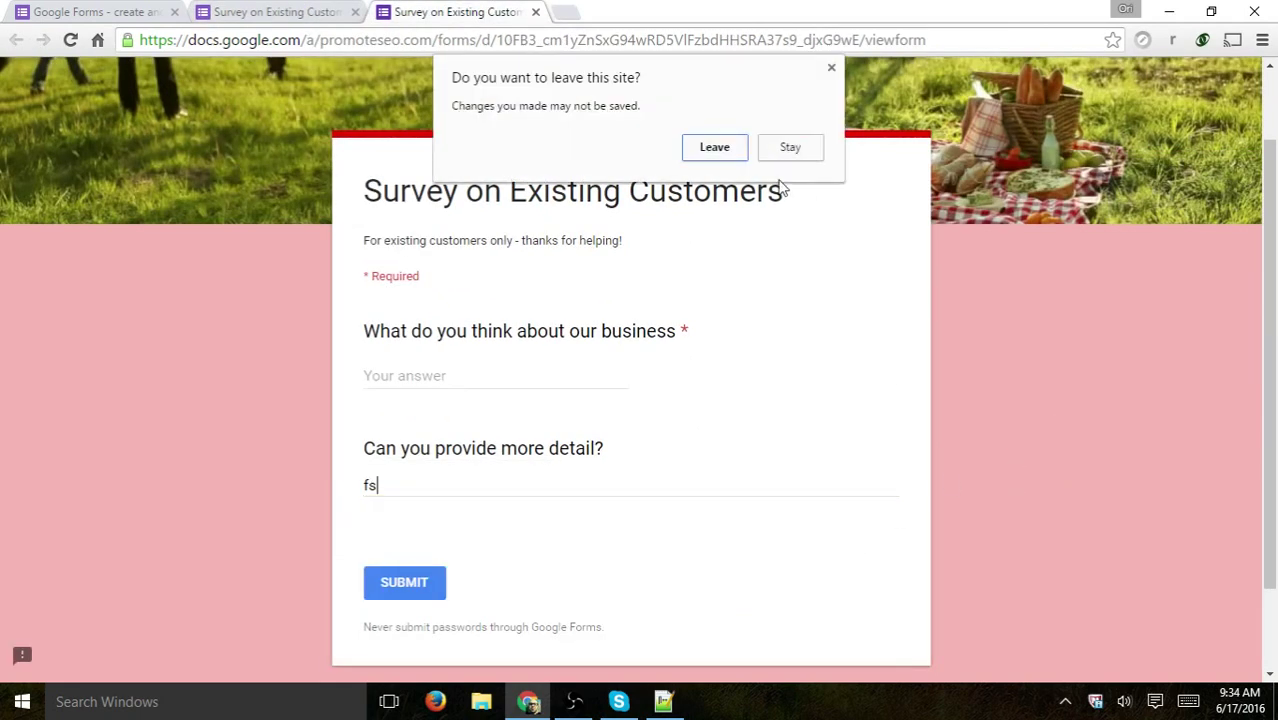
pyautogui.click(712, 150)
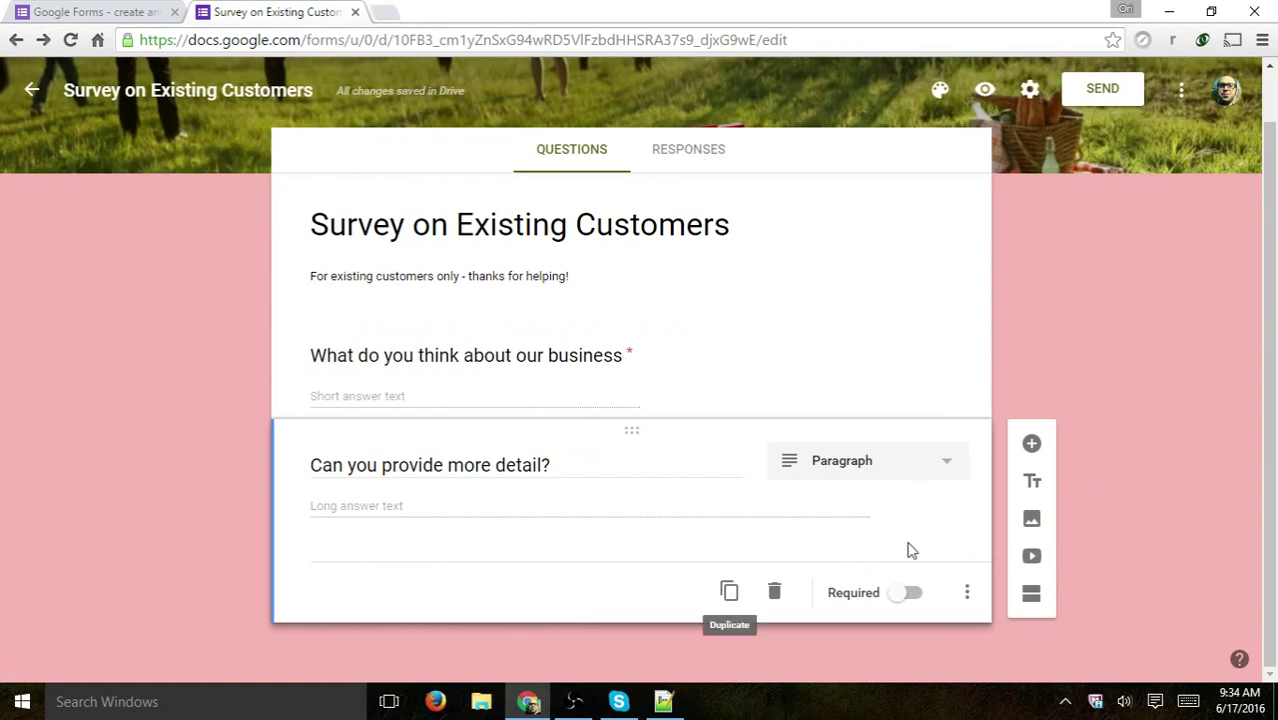
# - Add a third question, move it above the detail question, and return it to the end of the form
pyautogui.click(1032, 443)
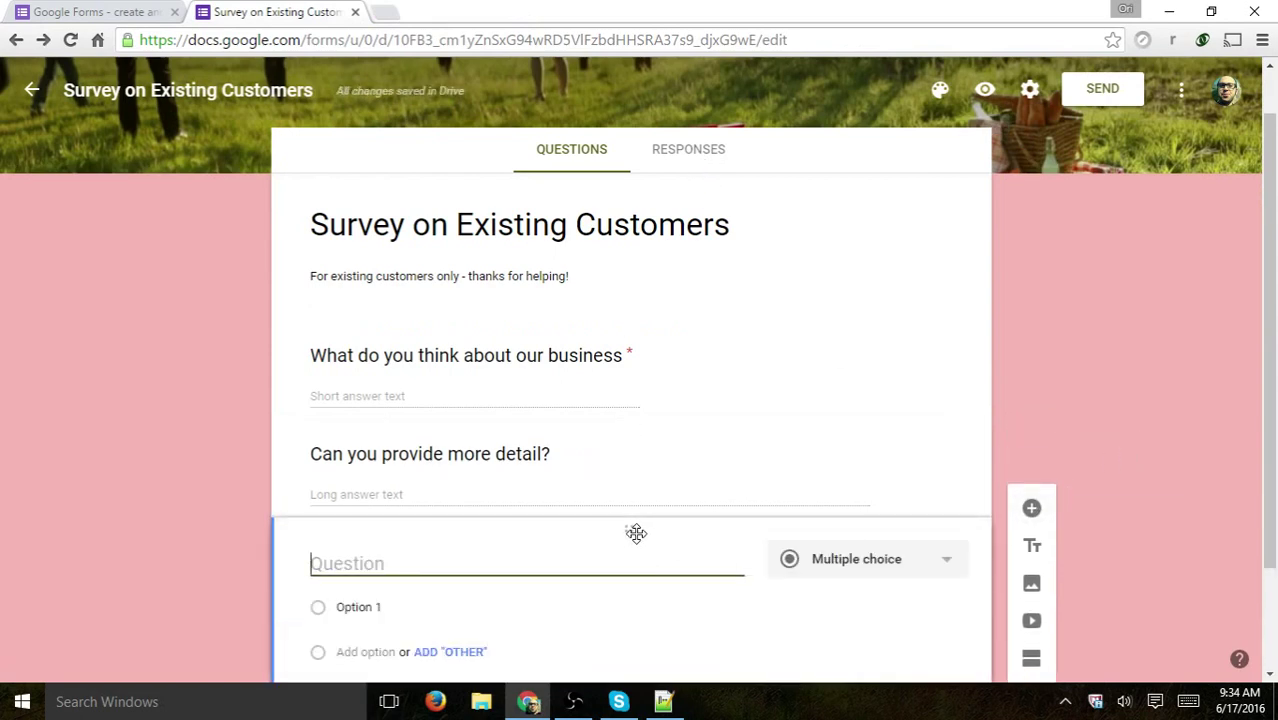
pyautogui.moveTo(636, 533); pyautogui.dragTo(641, 424)
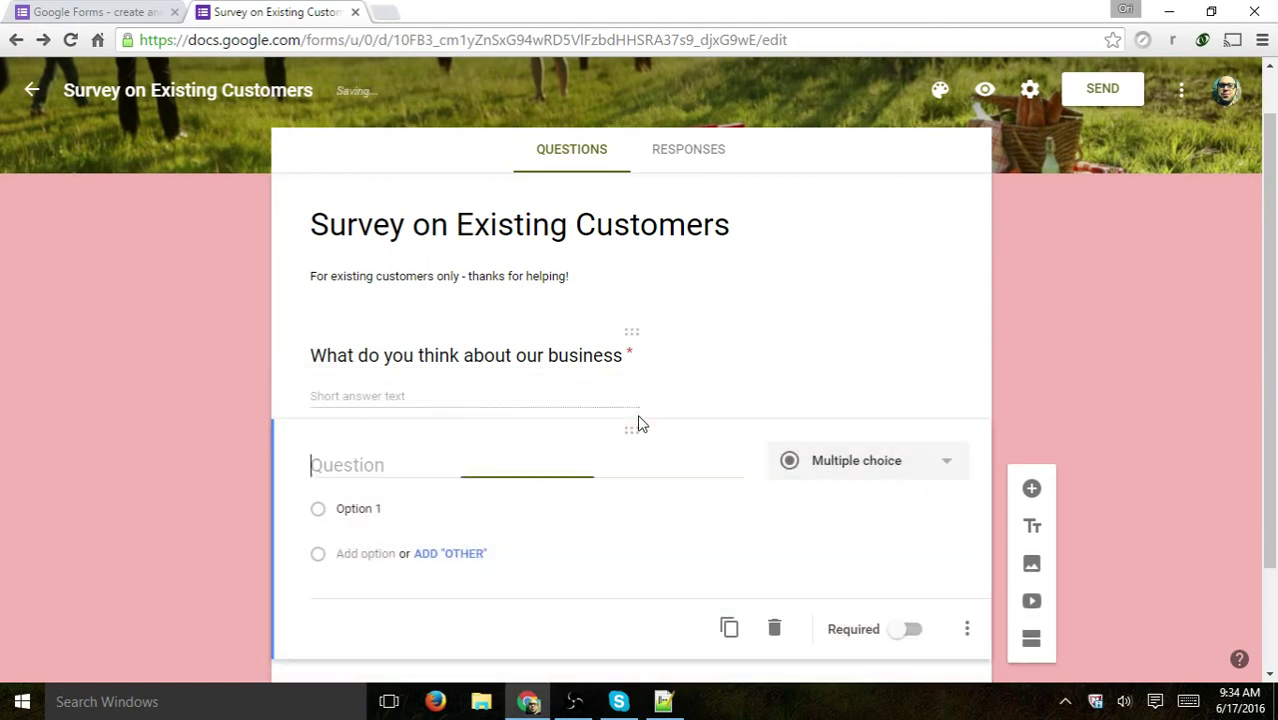
pyautogui.scroll(-1, 118, 454)
pyautogui.moveTo(628, 297); pyautogui.dragTo(978, 502)
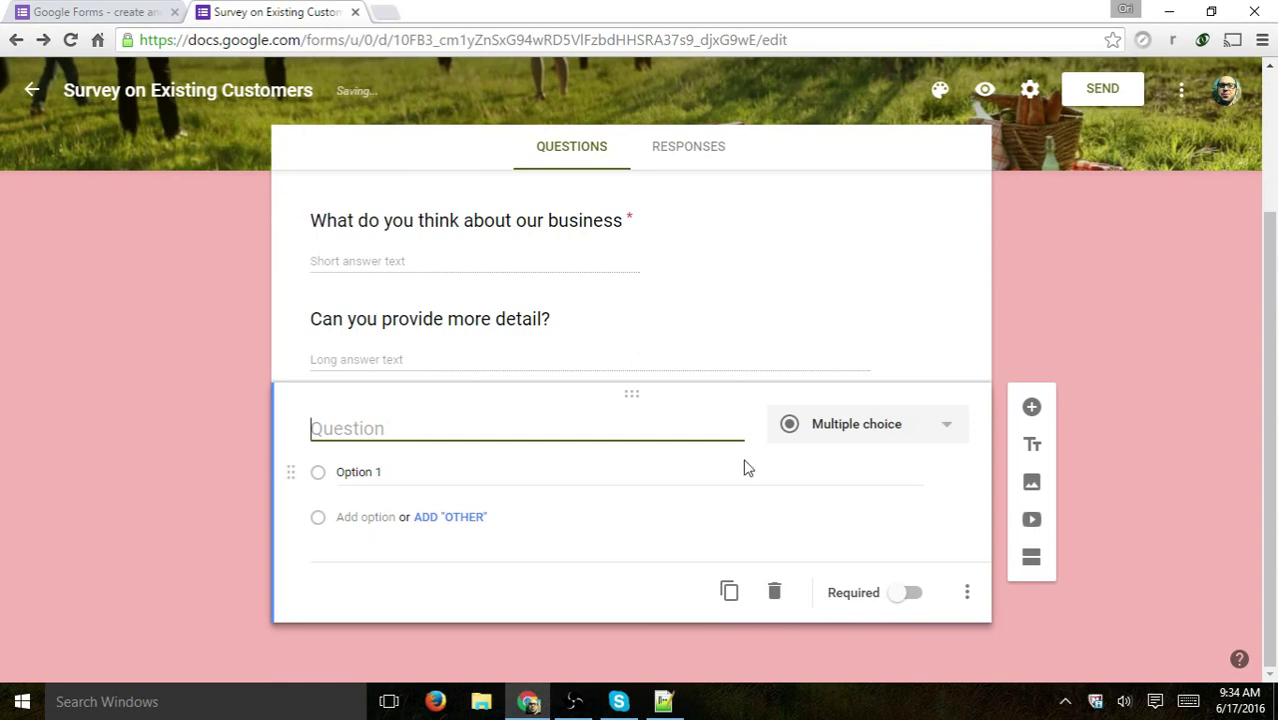
# - Keep the new question's type as Multiple choice and title it "Did you like it?"
pyautogui.click(858, 430)
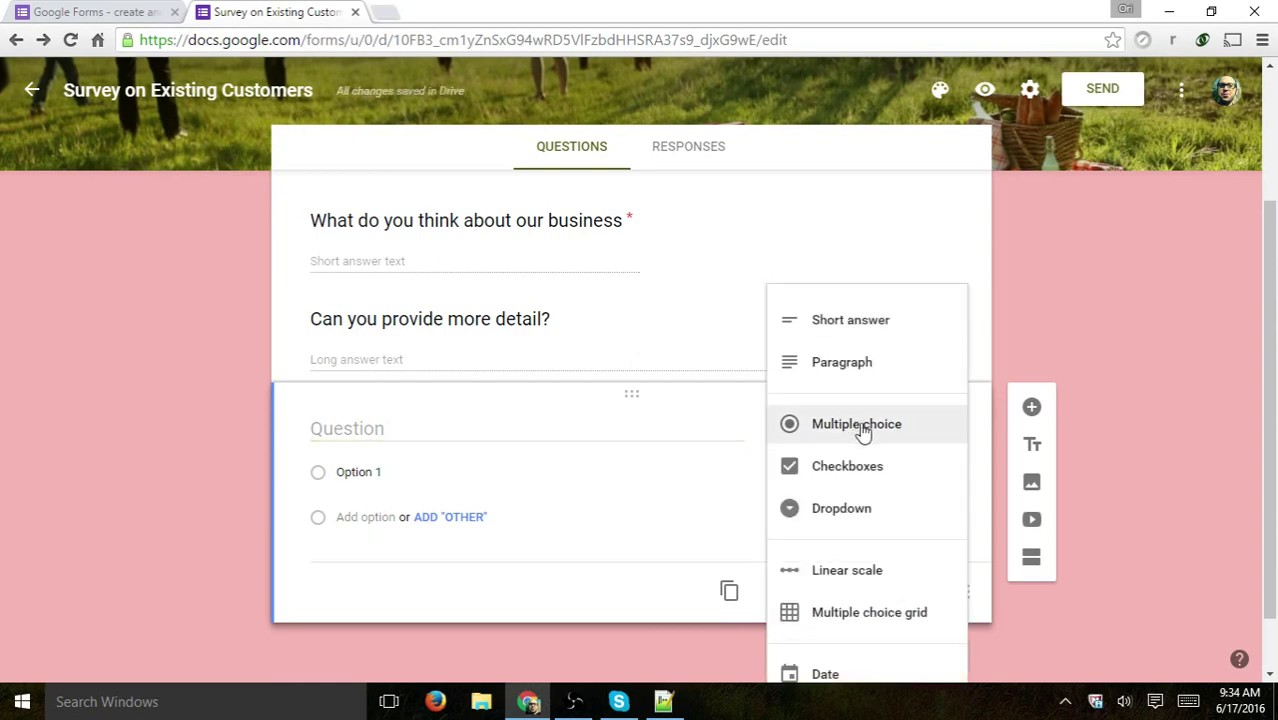
pyautogui.click(924, 443)
pyautogui.click(514, 432)
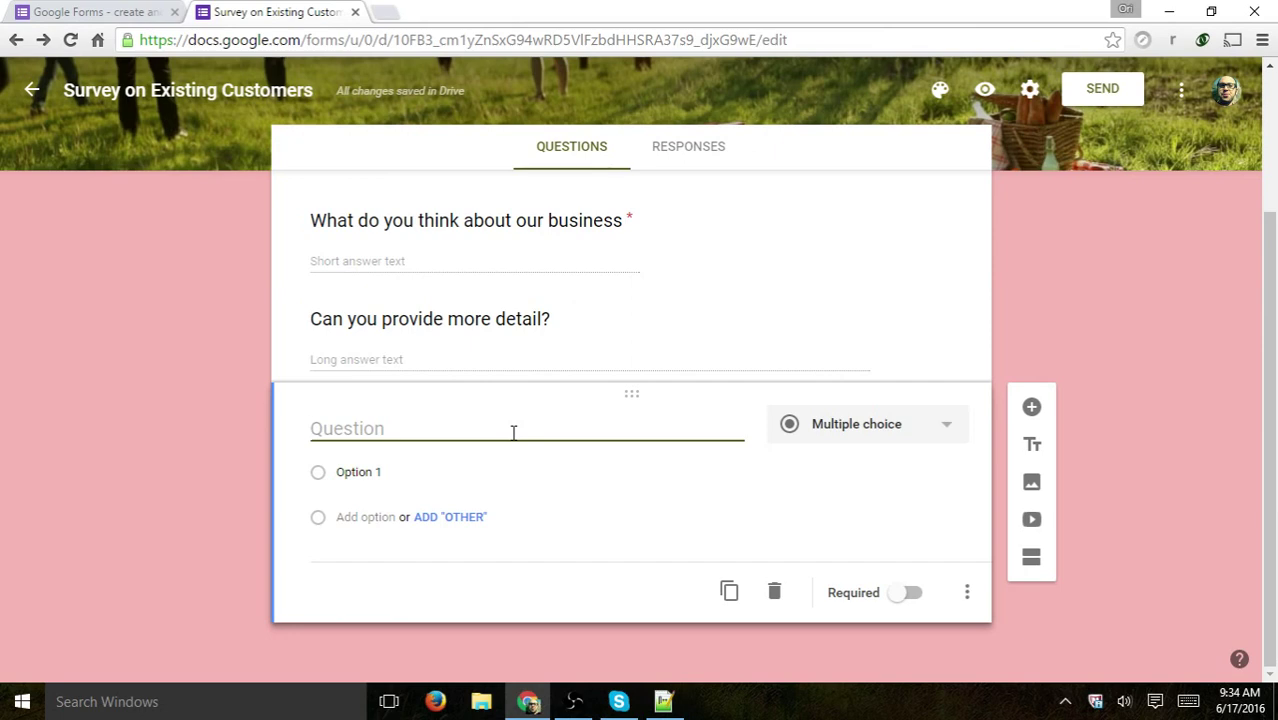
pyautogui.write('Did you like')
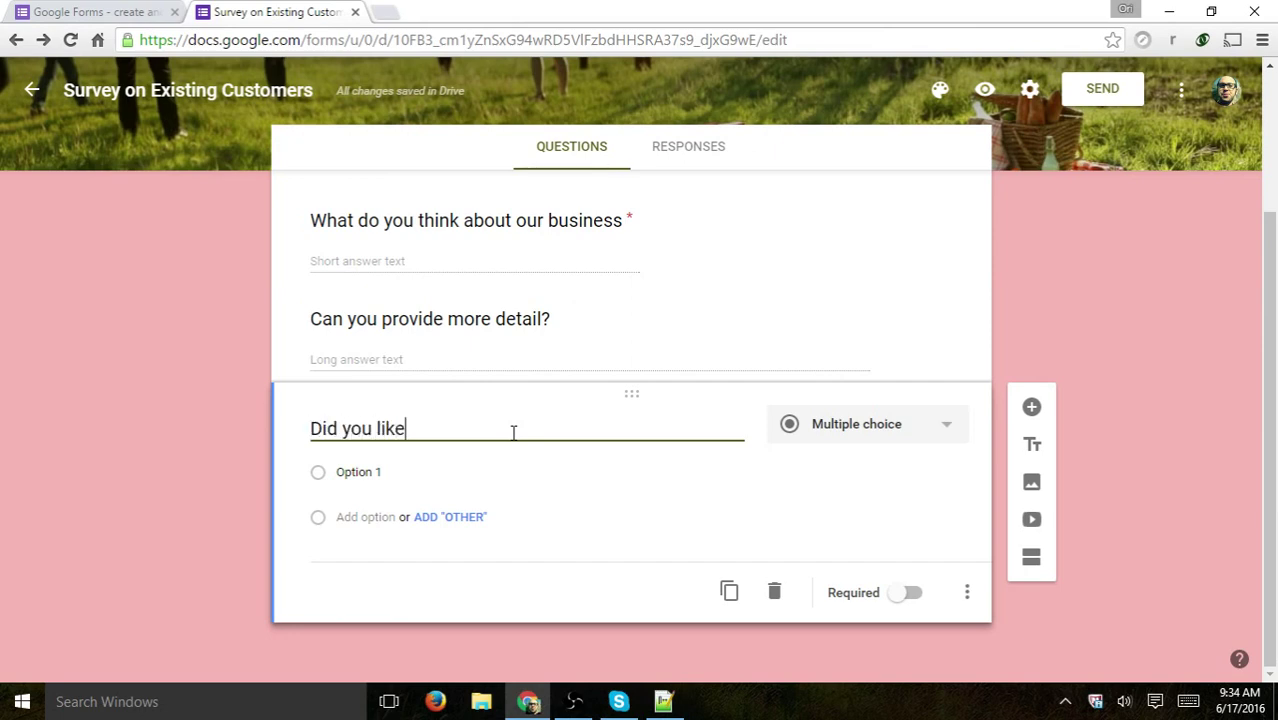
# - Give the "Did you like it?" question the three options Yes, No and Other
pyautogui.click(395, 473)
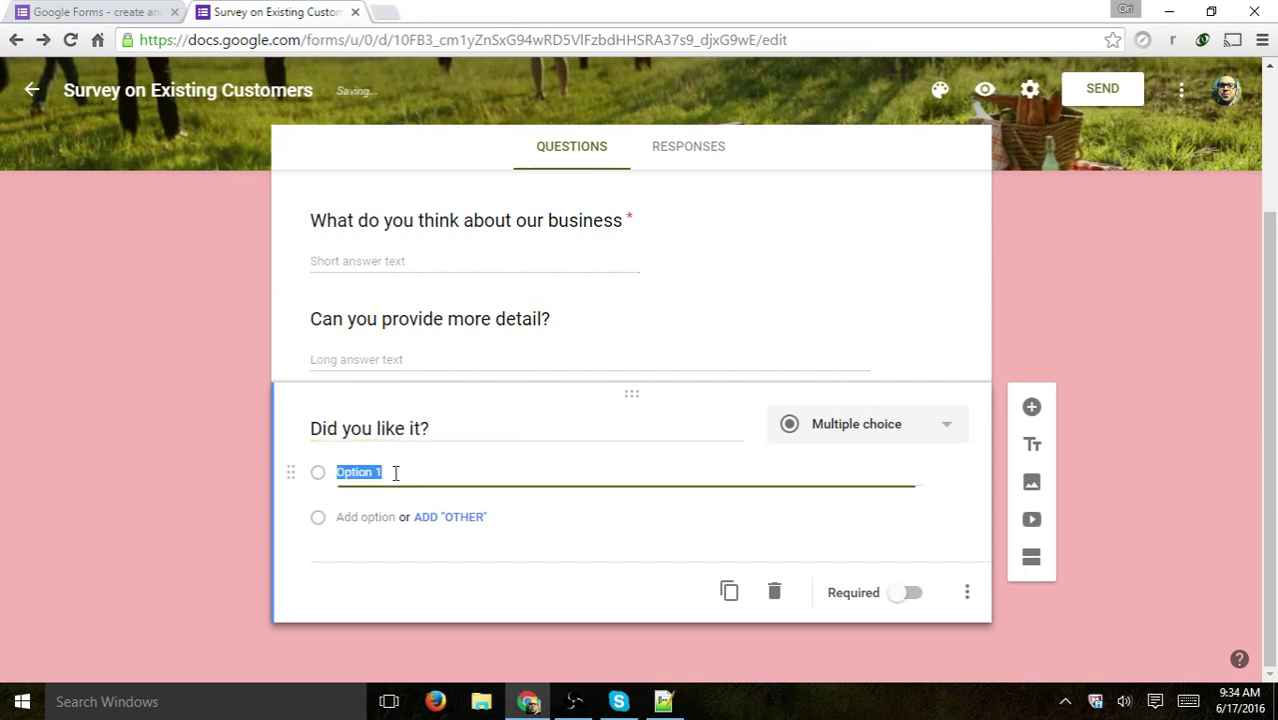
pyautogui.write('YRE')
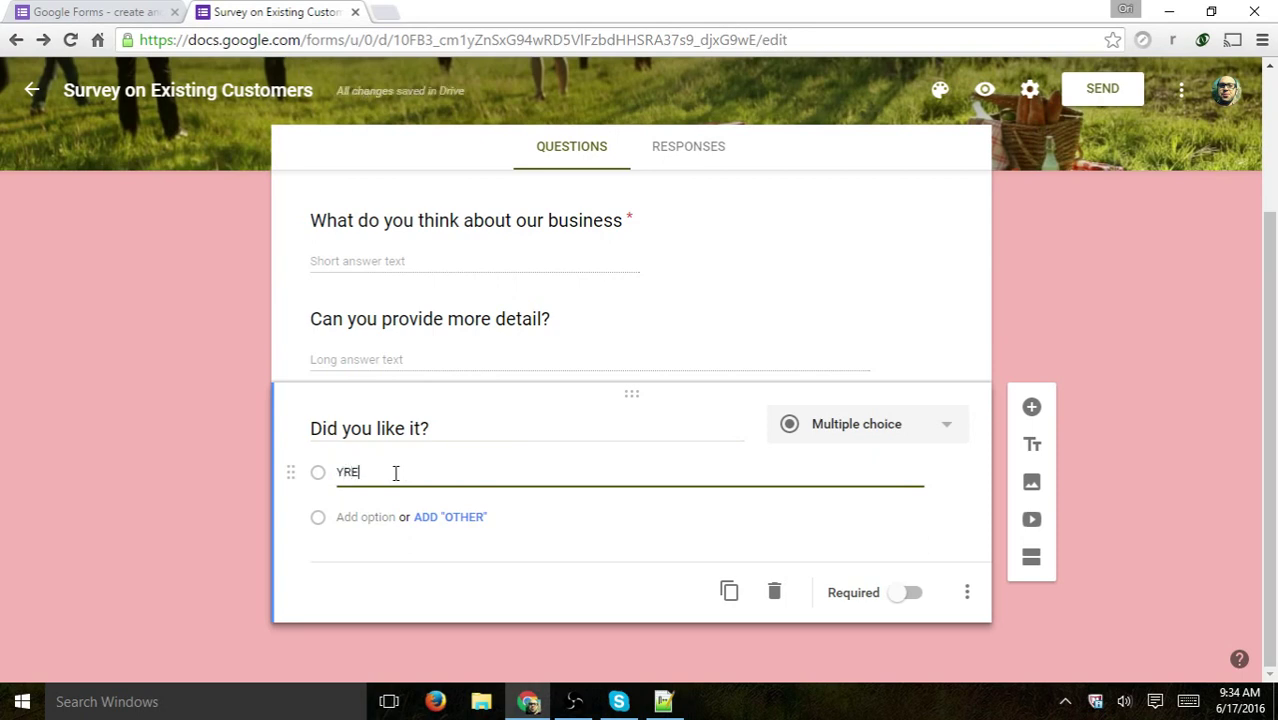
pyautogui.press('BackSpace')
pyautogui.press('BackSpace')
pyautogui.write('es')
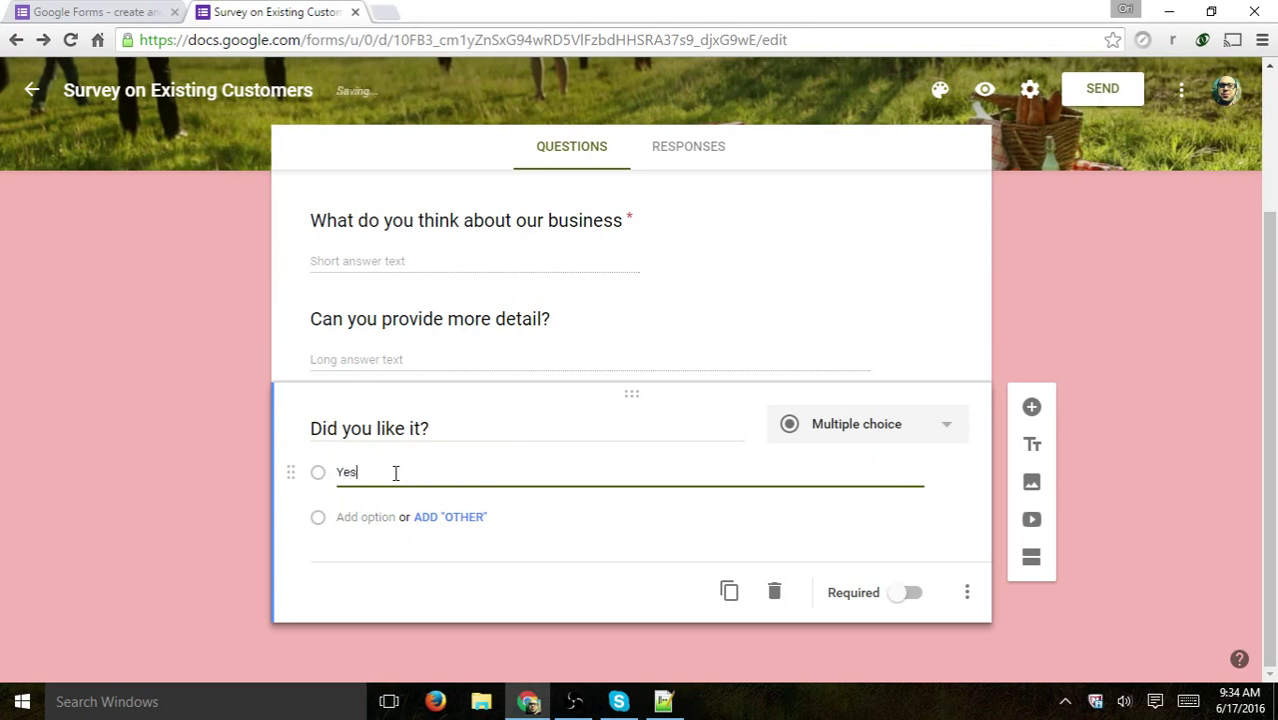
pyautogui.click(362, 522)
pyautogui.write('No')
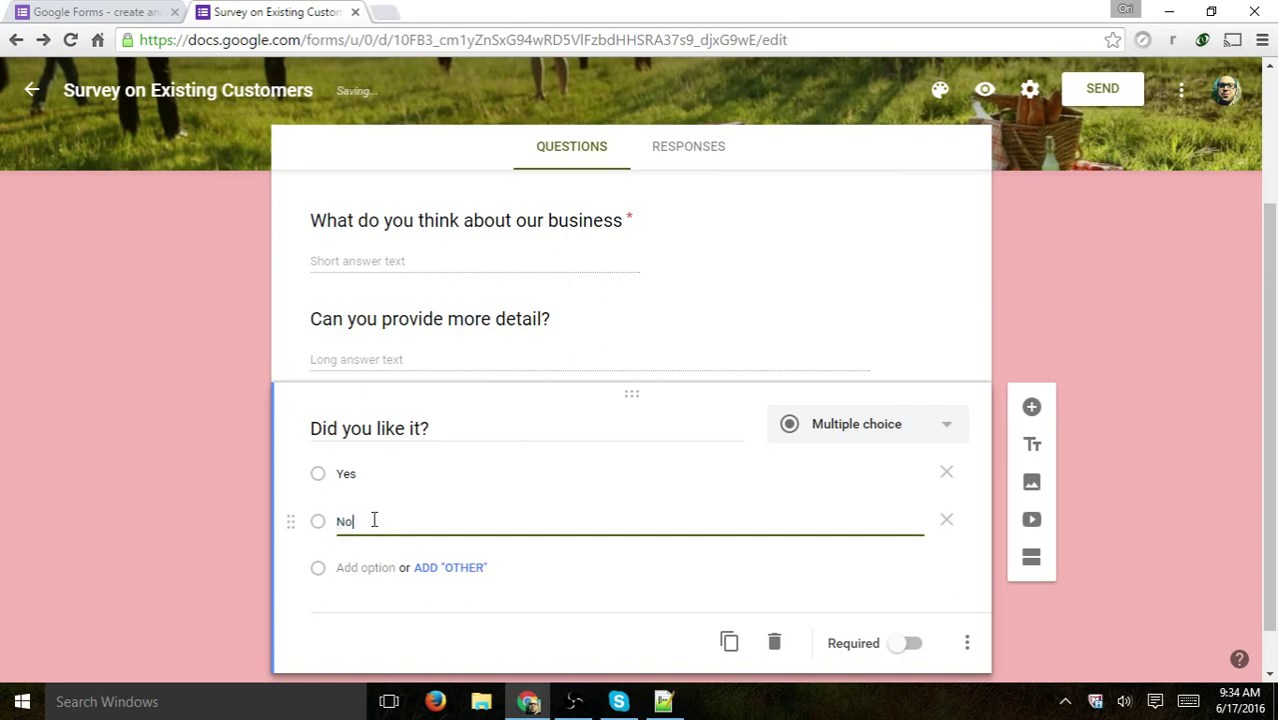
pyautogui.click(353, 570)
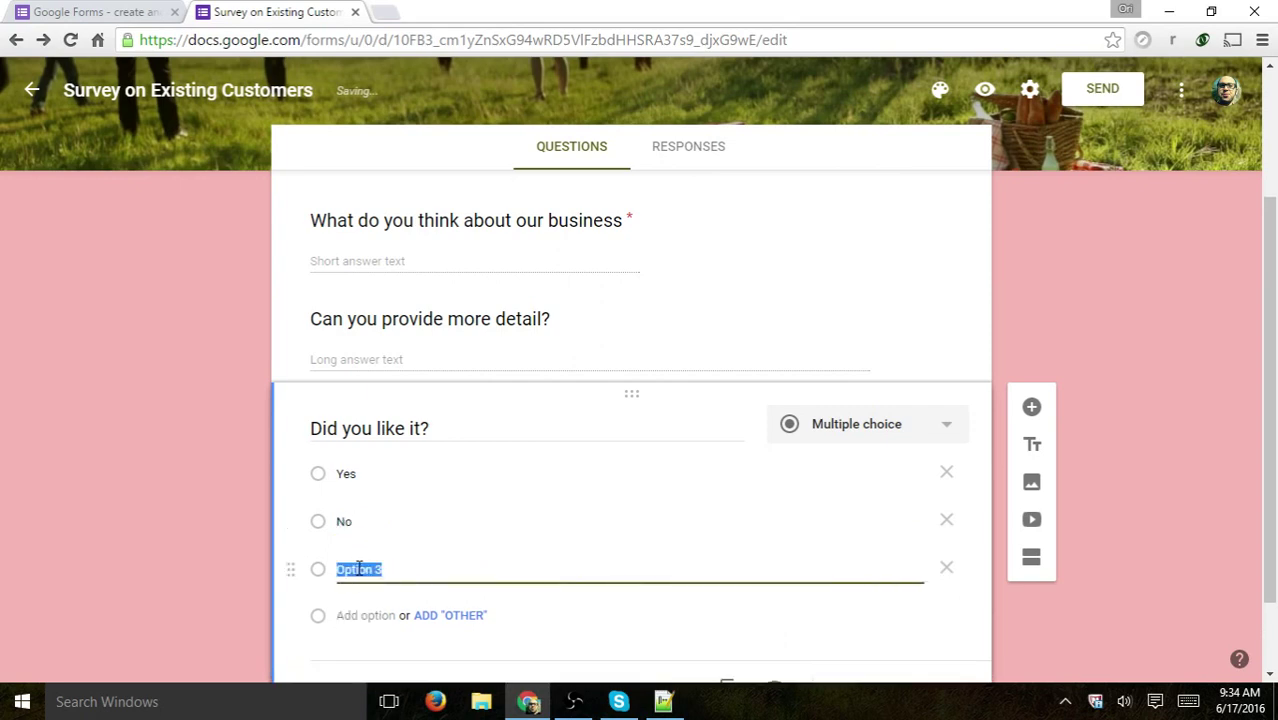
pyautogui.write('Other')
pyautogui.click(126, 503)
# - Add an untitled Checkboxes question after "Did you like it?" with the placeholder options Option 1, Option 2 and Option 3
pyautogui.scroll(-1, 291, 480)
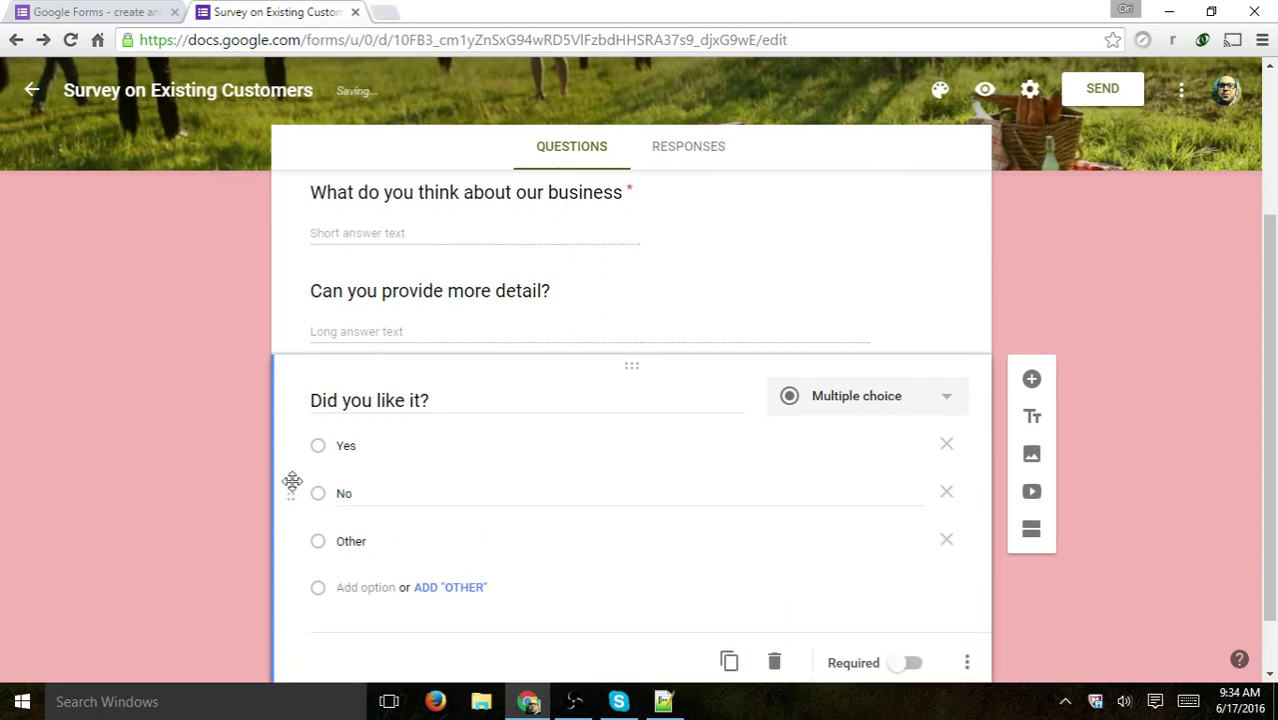
pyautogui.click(1032, 313)
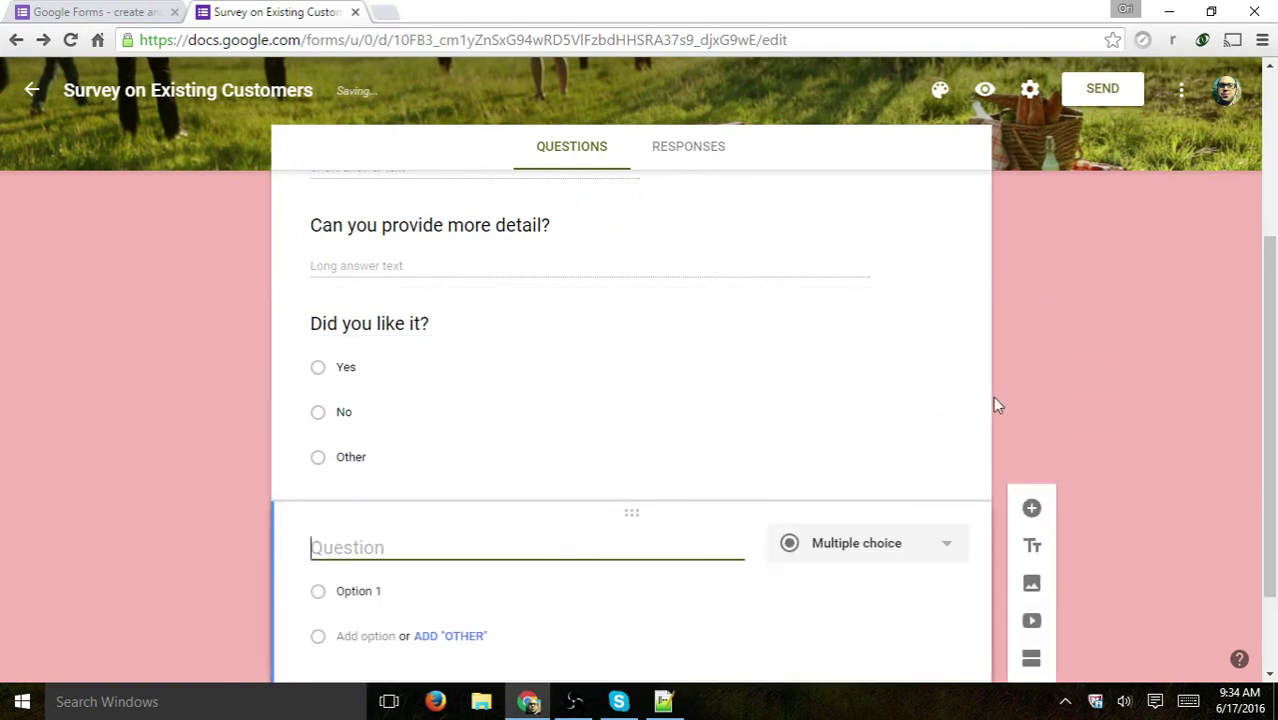
pyautogui.click(908, 436)
pyautogui.scroll(-1, 910, 440)
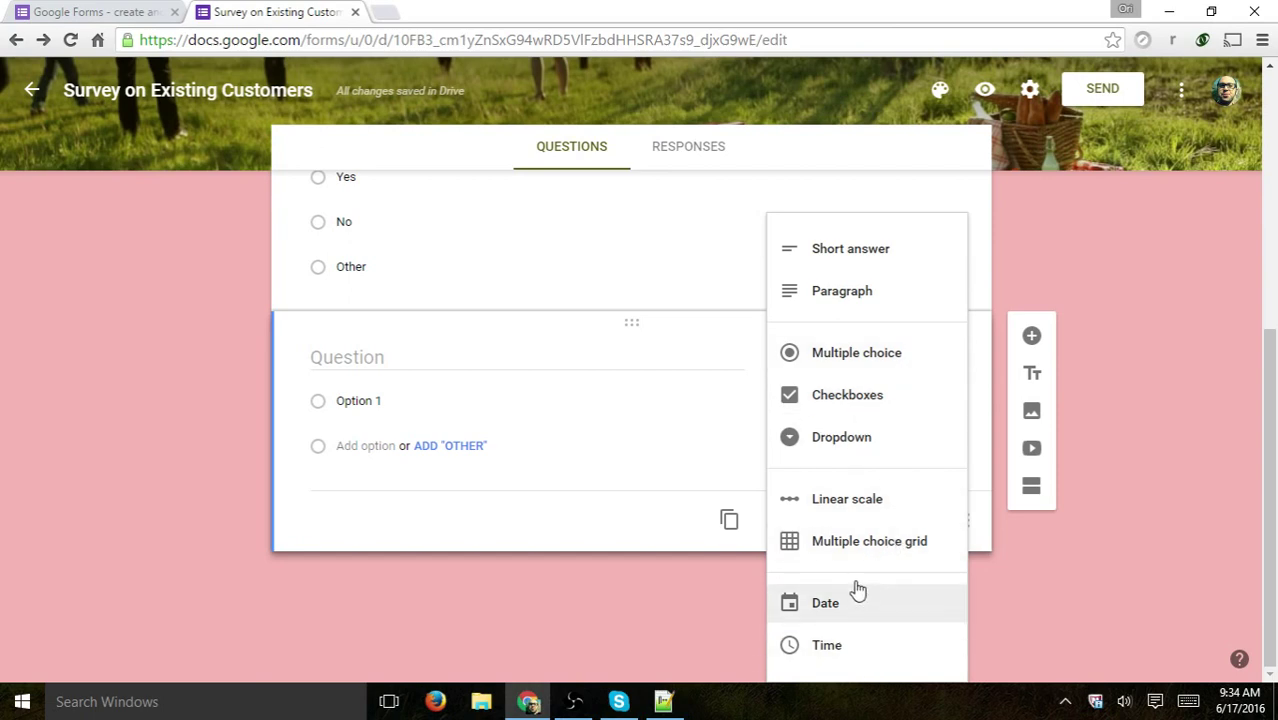
pyautogui.click(869, 399)
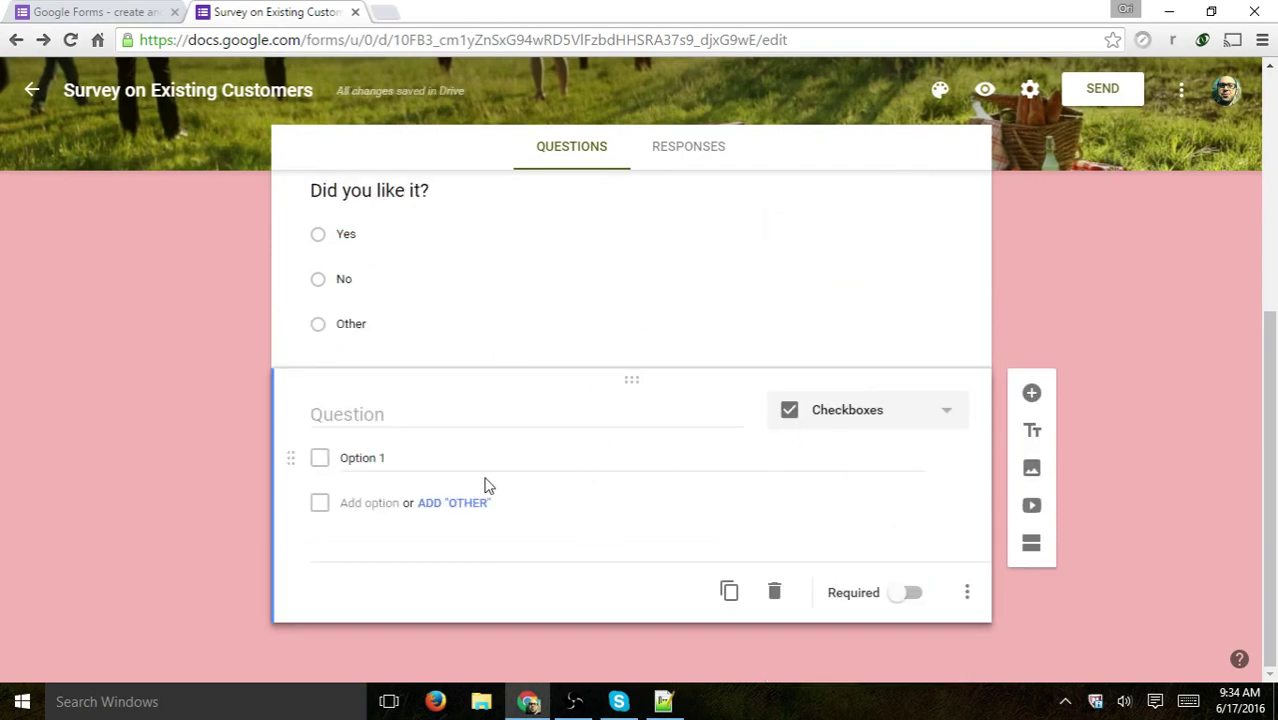
pyautogui.click(422, 457)
pyautogui.click(355, 503)
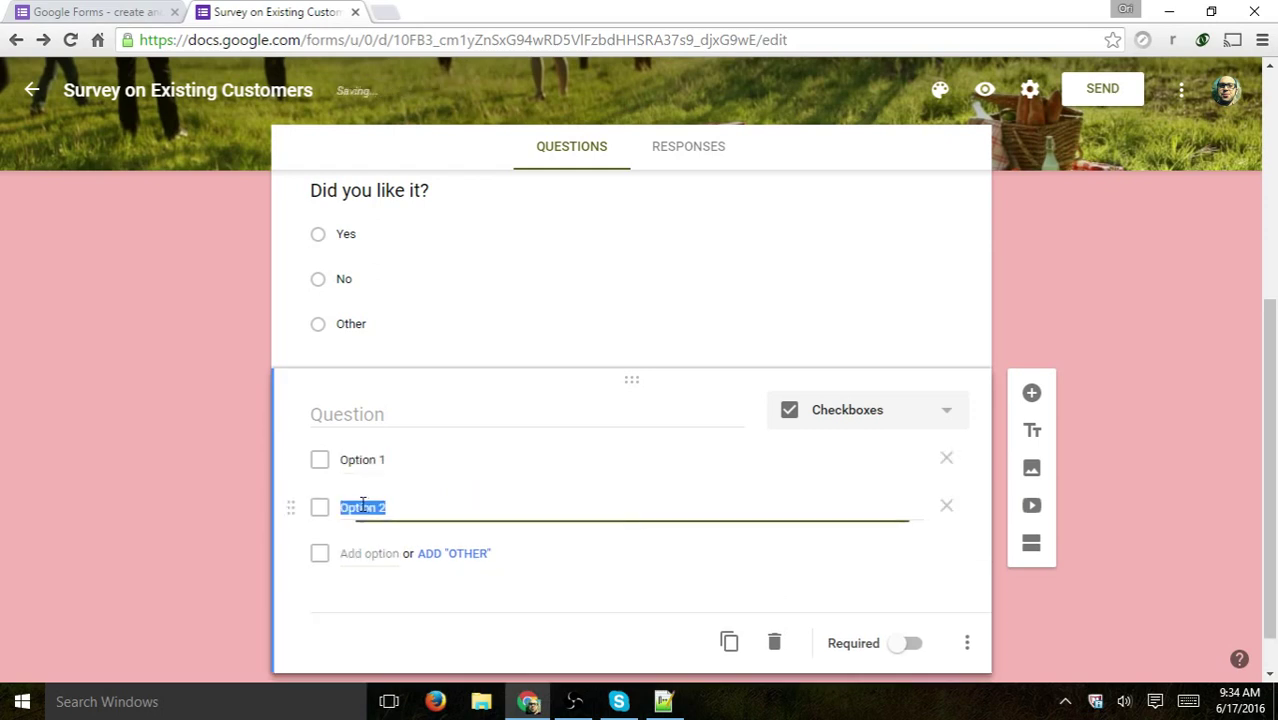
pyautogui.click(375, 555)
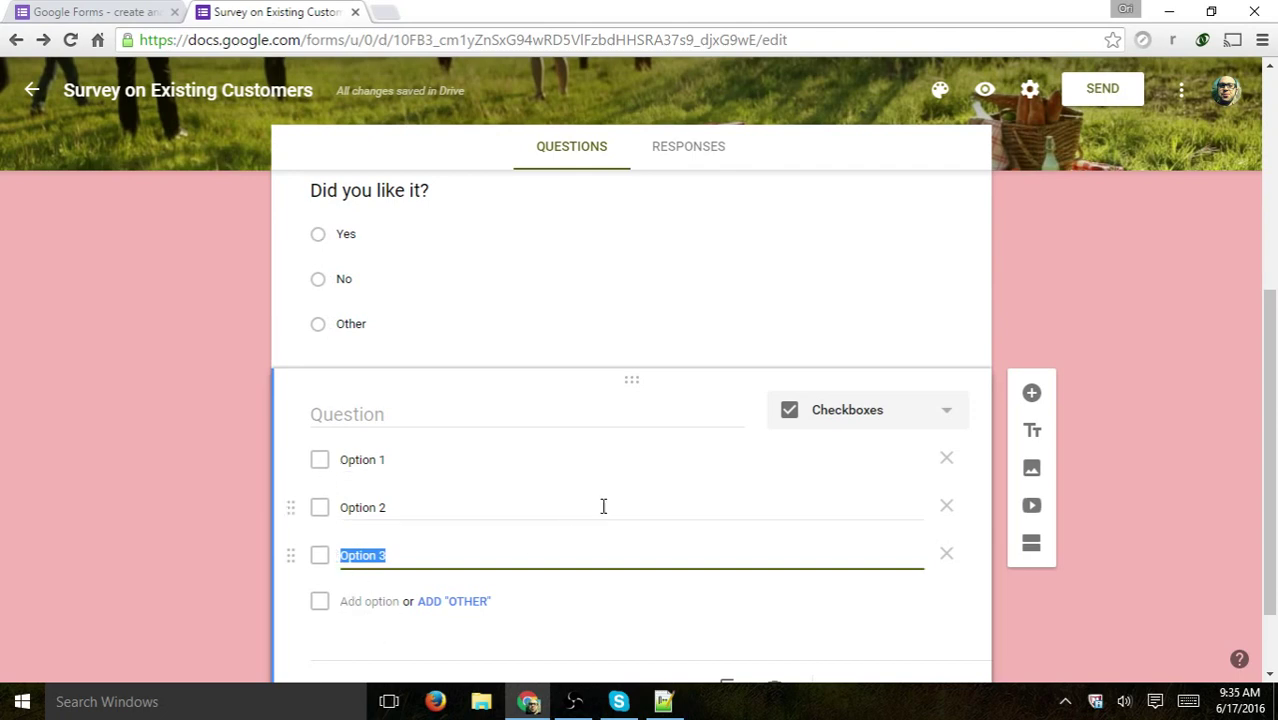
# - Add a Dropdown question after the checkboxes question and title it "Dropdown Example"
pyautogui.scroll(-1, 1225, 370)
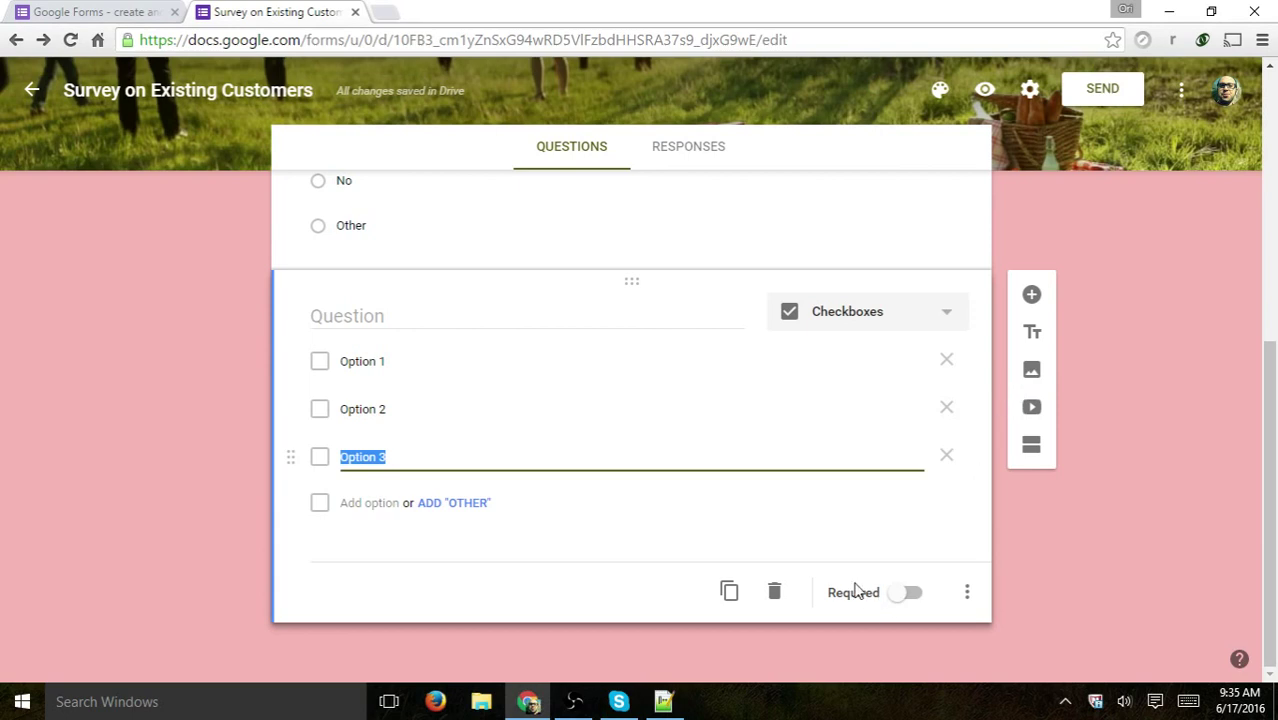
pyautogui.click(1031, 295)
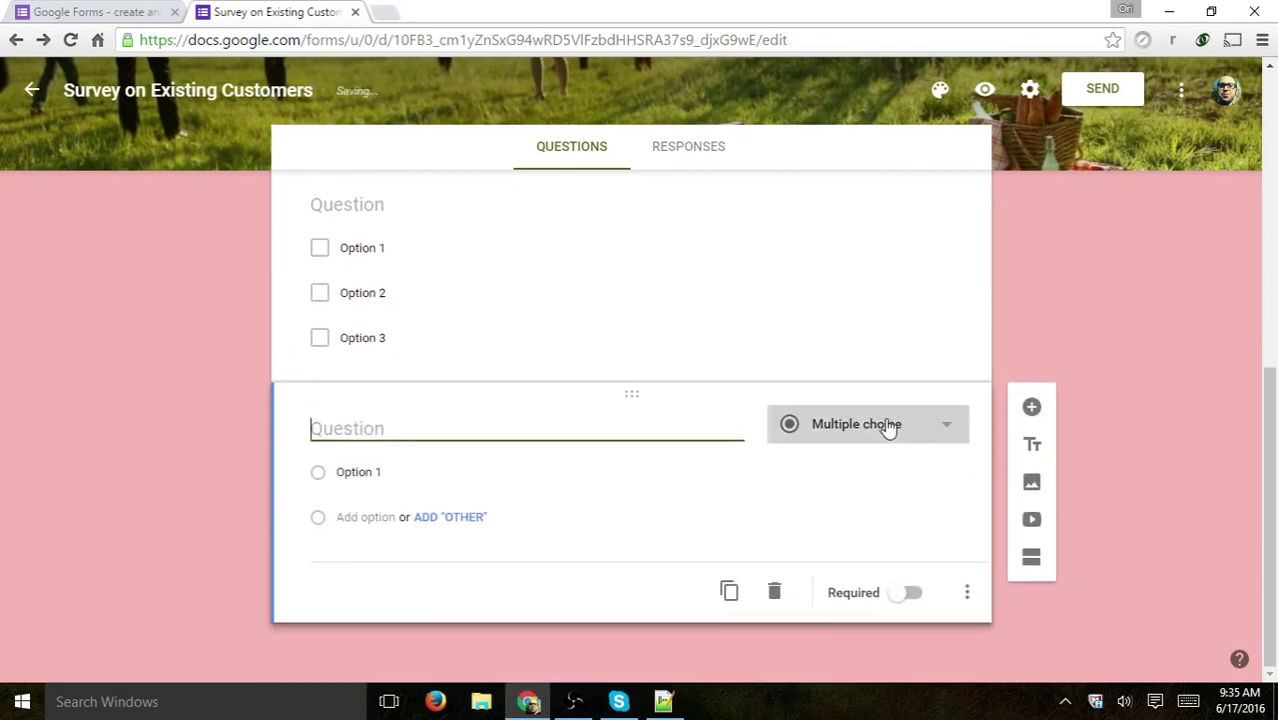
pyautogui.click(890, 430)
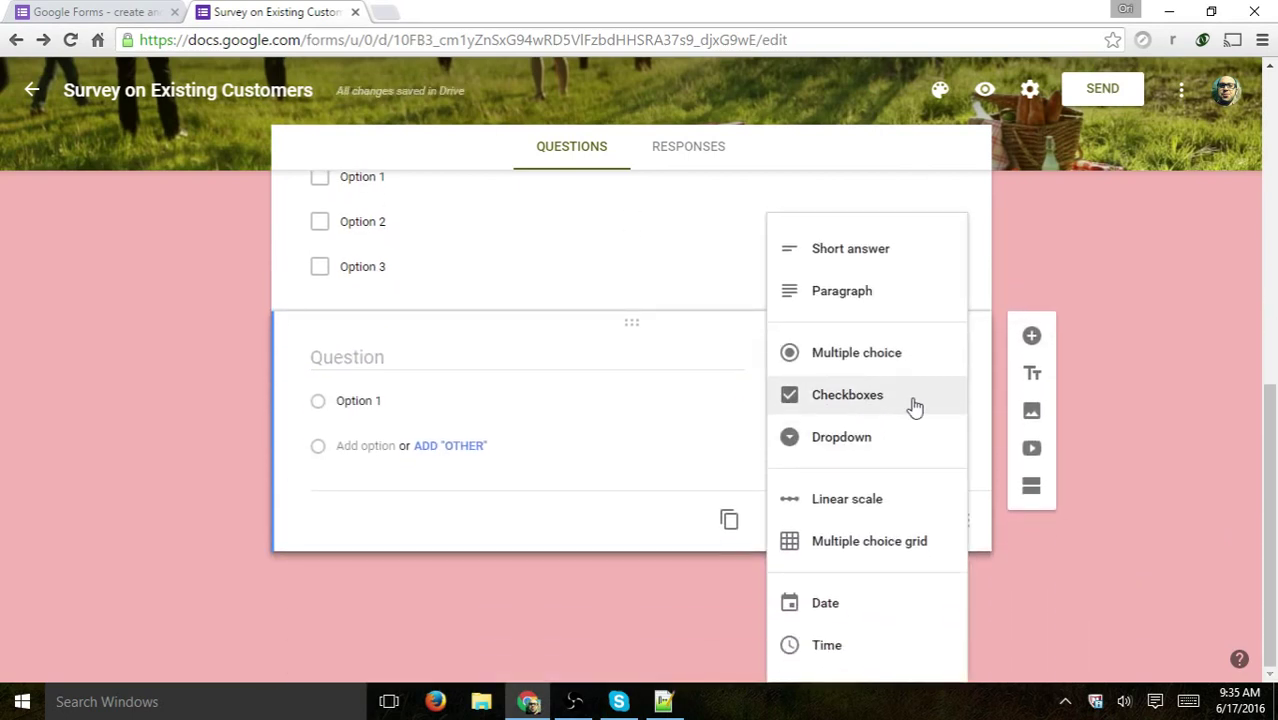
pyautogui.click(843, 441)
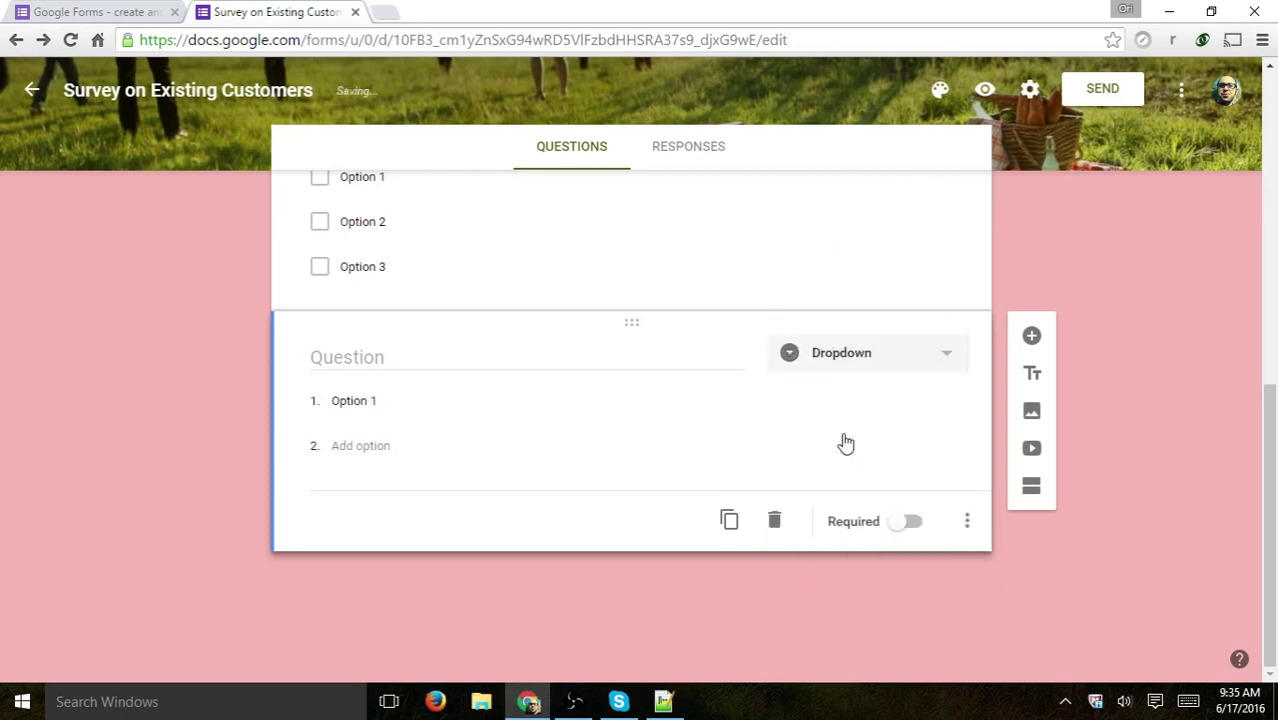
pyautogui.scroll(2, 716, 472)
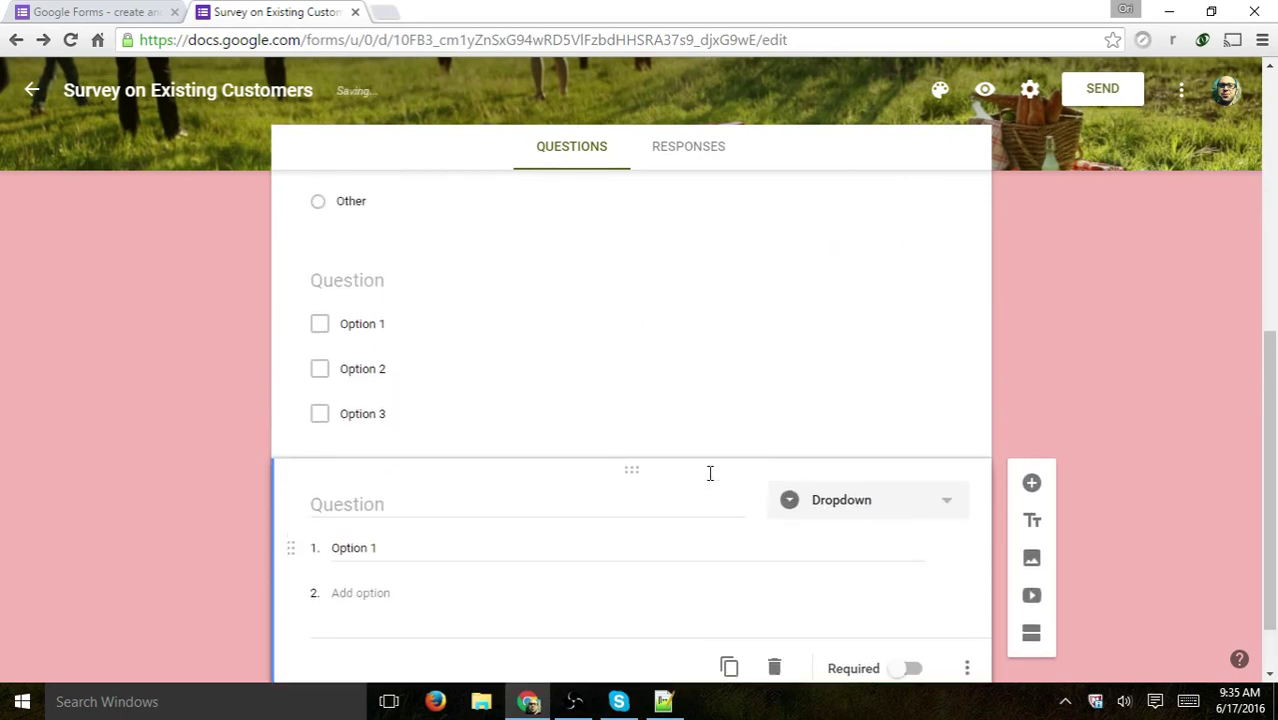
pyautogui.scroll(-2, 579, 282)
pyautogui.scroll(2, 442, 311)
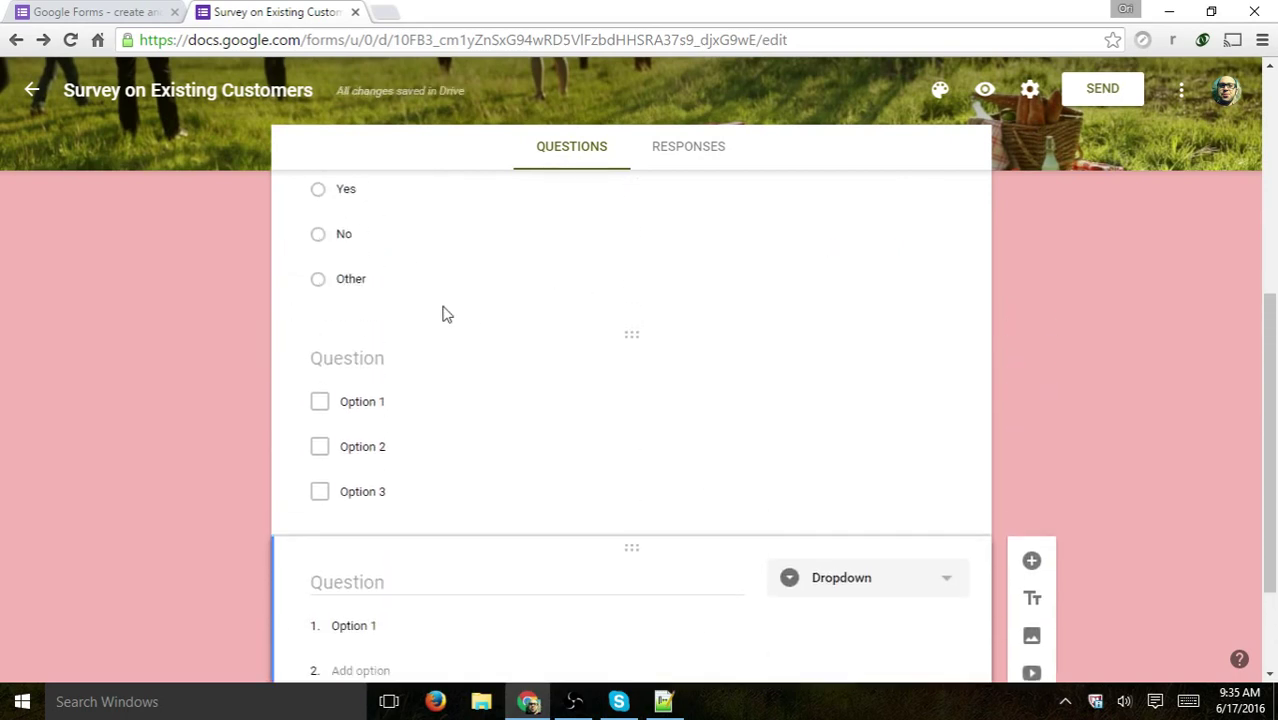
pyautogui.scroll(-2, 481, 503)
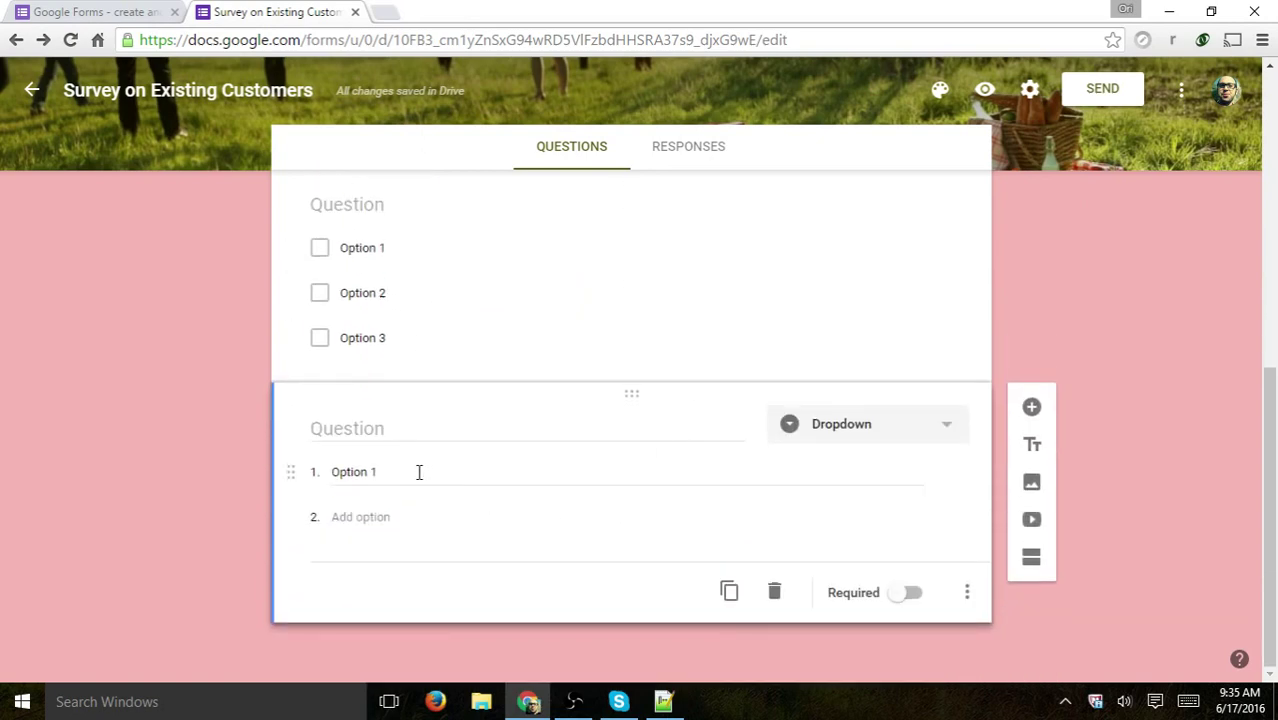
pyautogui.click(402, 420)
pyautogui.write('D')
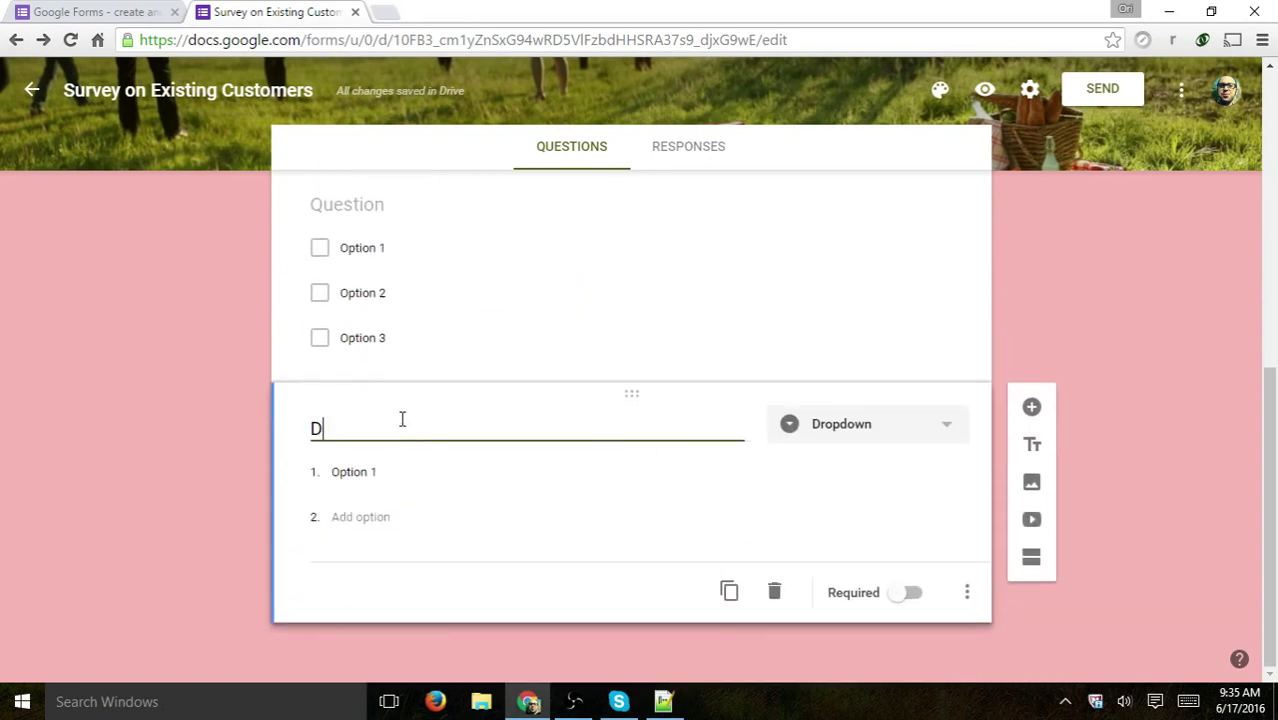
pyautogui.write('ropdown Exampl')
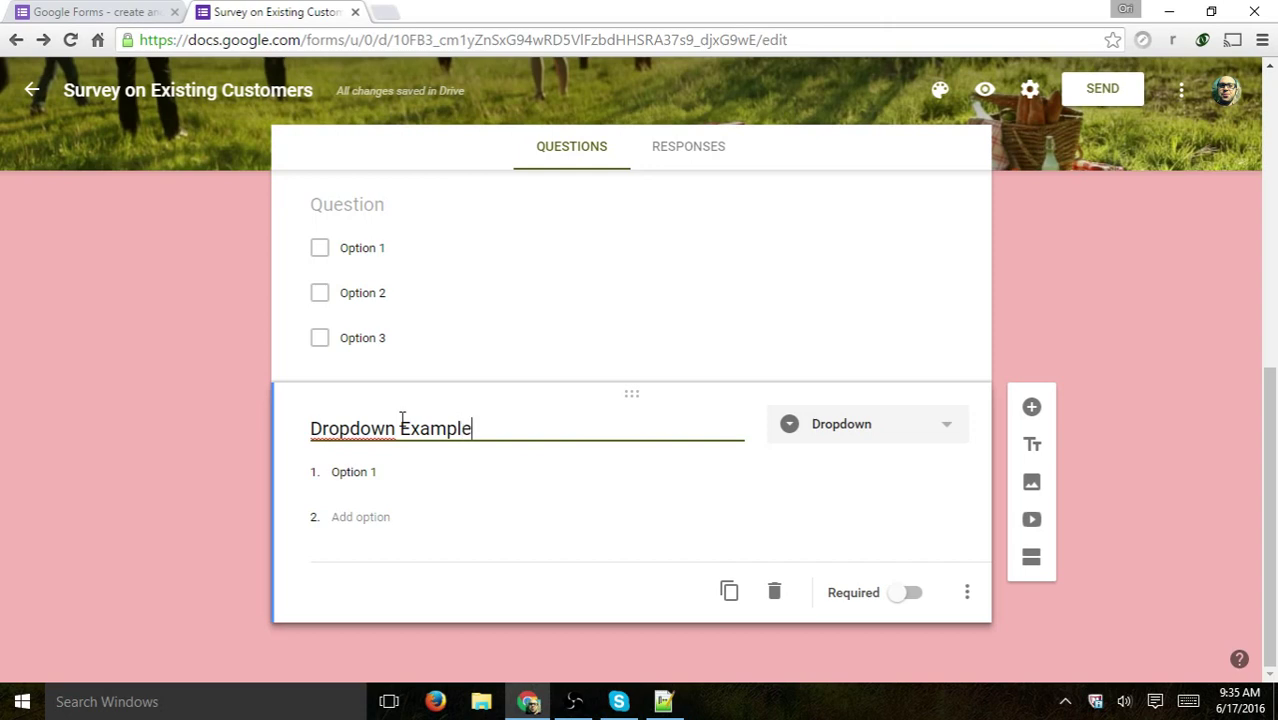
# - Give the "Dropdown Example" question the three placeholder options Option 1, Option 2 and Option 3
pyautogui.write('e')
pyautogui.click(366, 473)
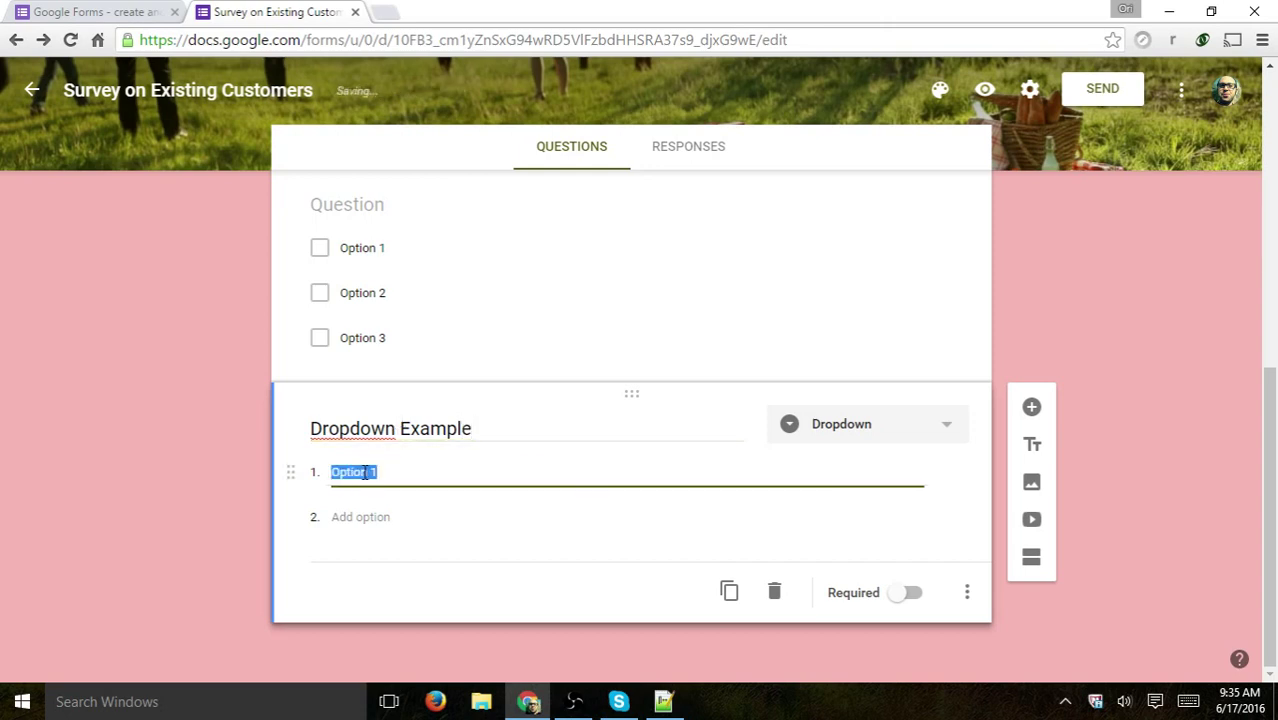
pyautogui.press('Return')
pyautogui.press('Return')
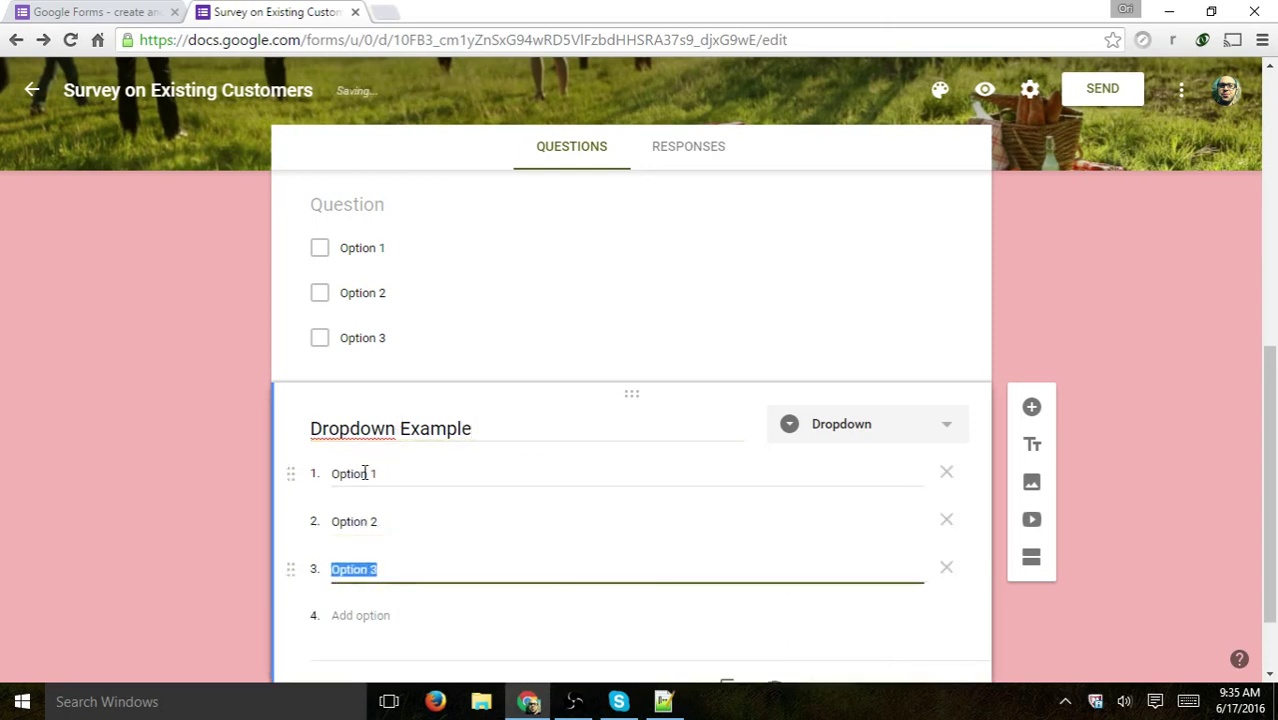
# - Preview the form and try out the checkboxes question by selecting Option 1 and Option 2
pyautogui.click(985, 90)
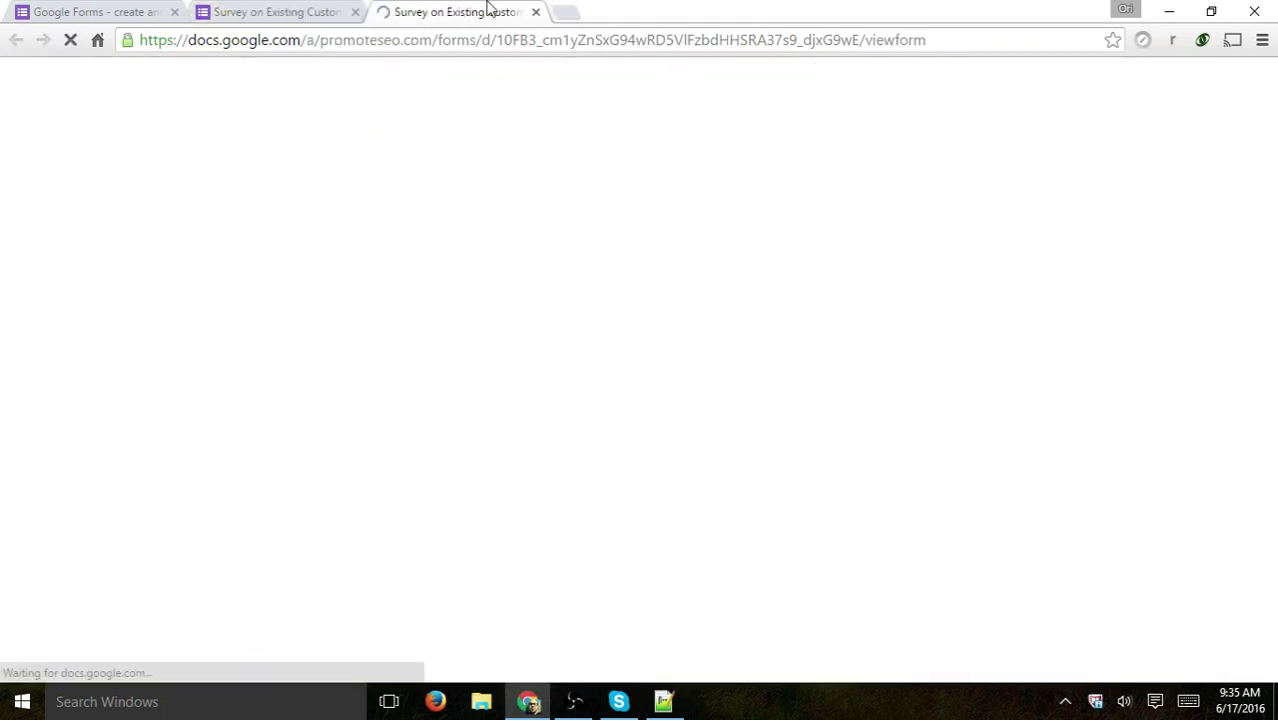
pyautogui.scroll(-2, 1078, 260)
pyautogui.scroll(-4, 1078, 262)
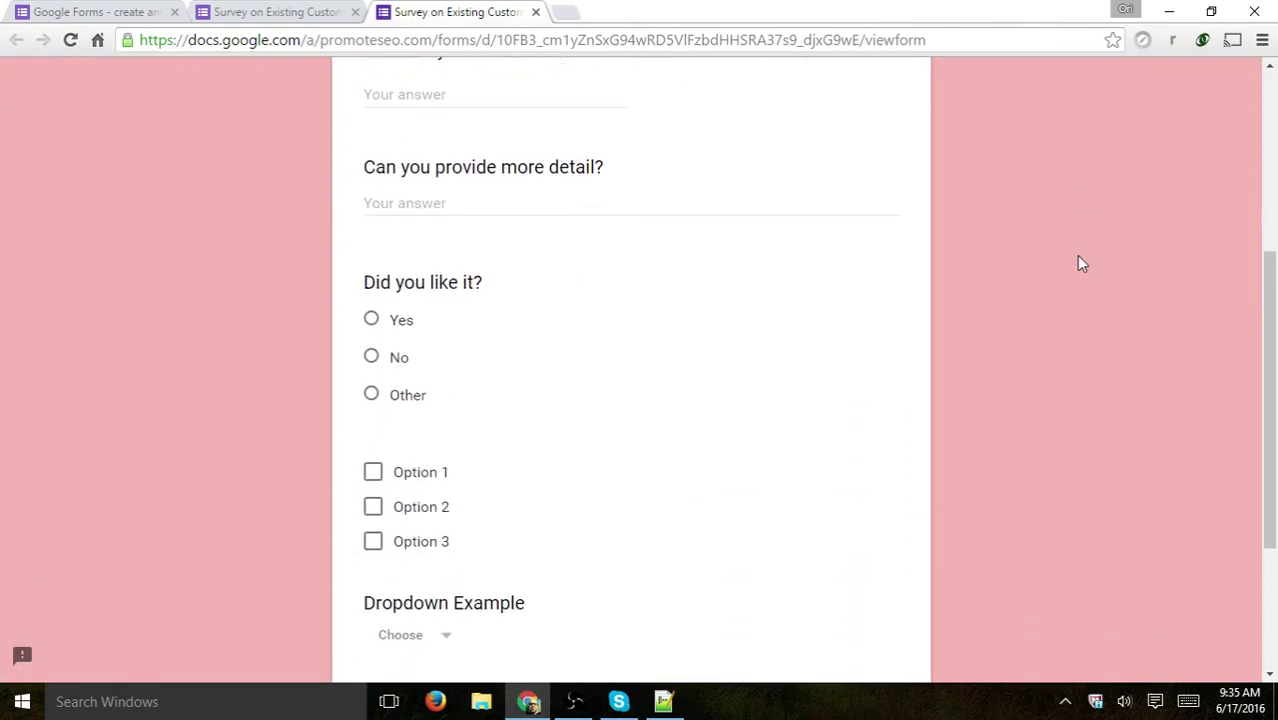
pyautogui.click(370, 286)
pyautogui.click(371, 319)
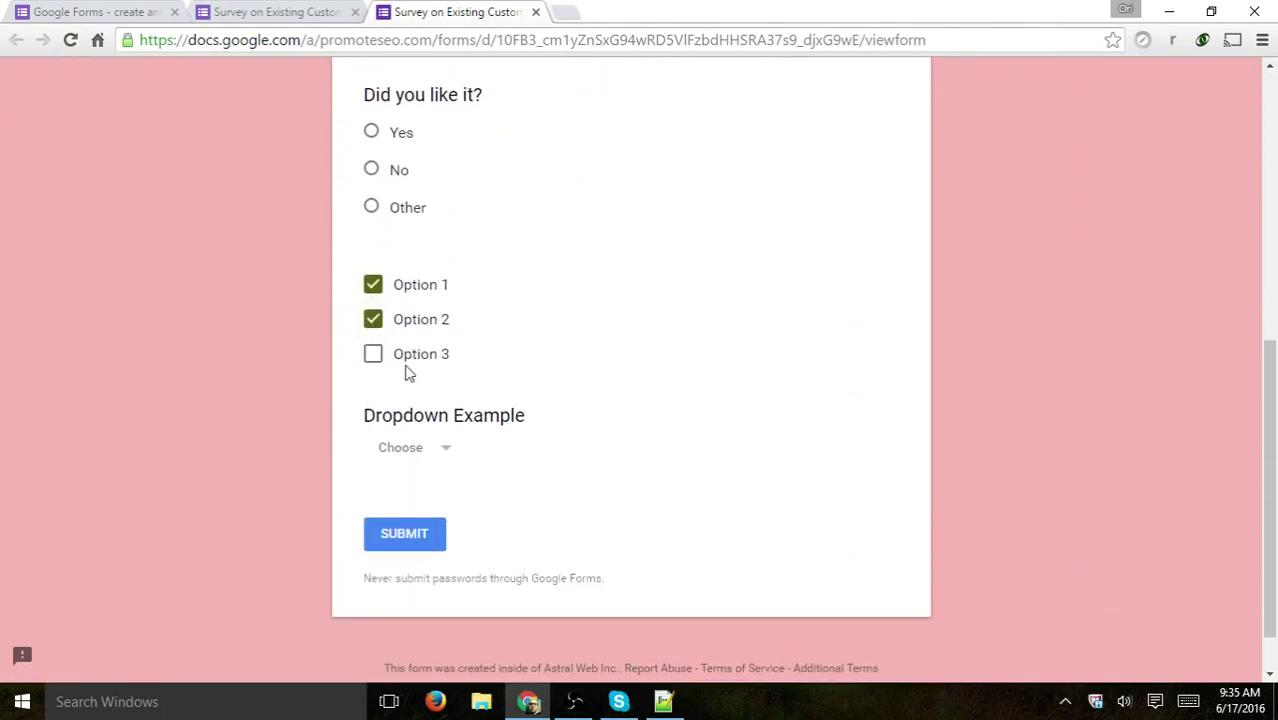
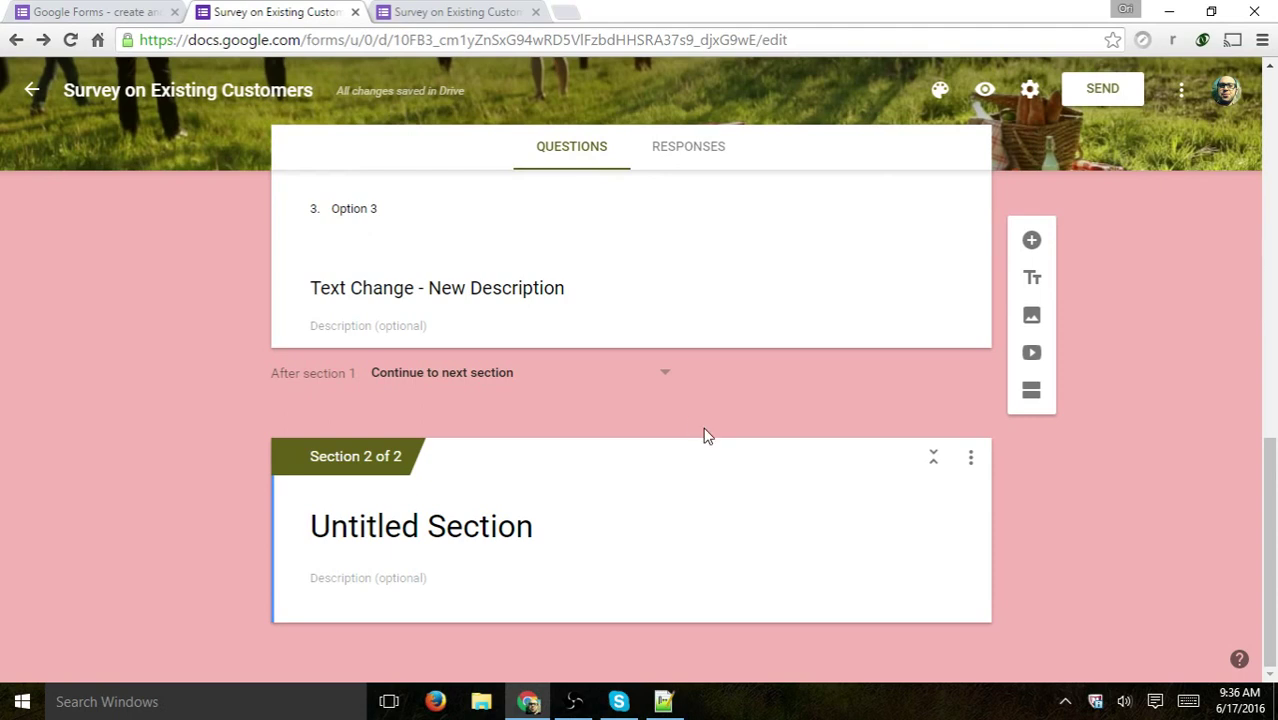
# - Open a fresh preview of the form, close the old preview and look through the updated survey page
pyautogui.click(985, 89)
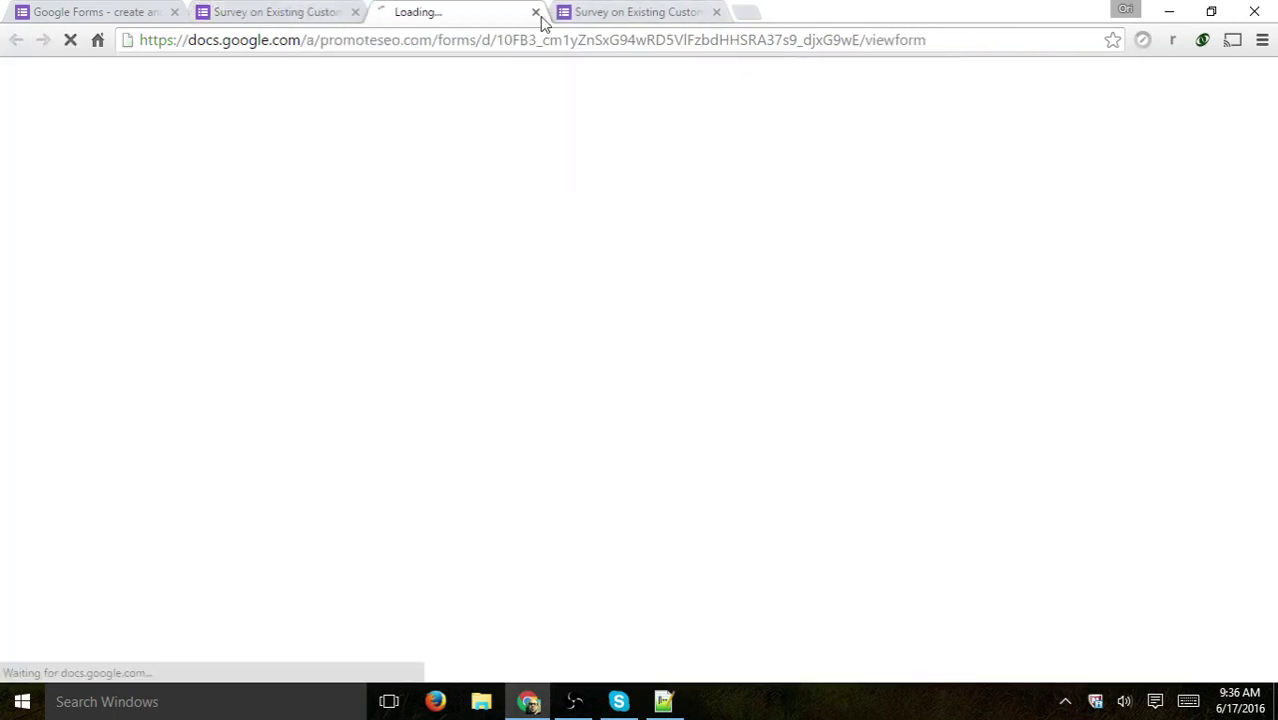
pyautogui.click(717, 12)
pyautogui.click(713, 146)
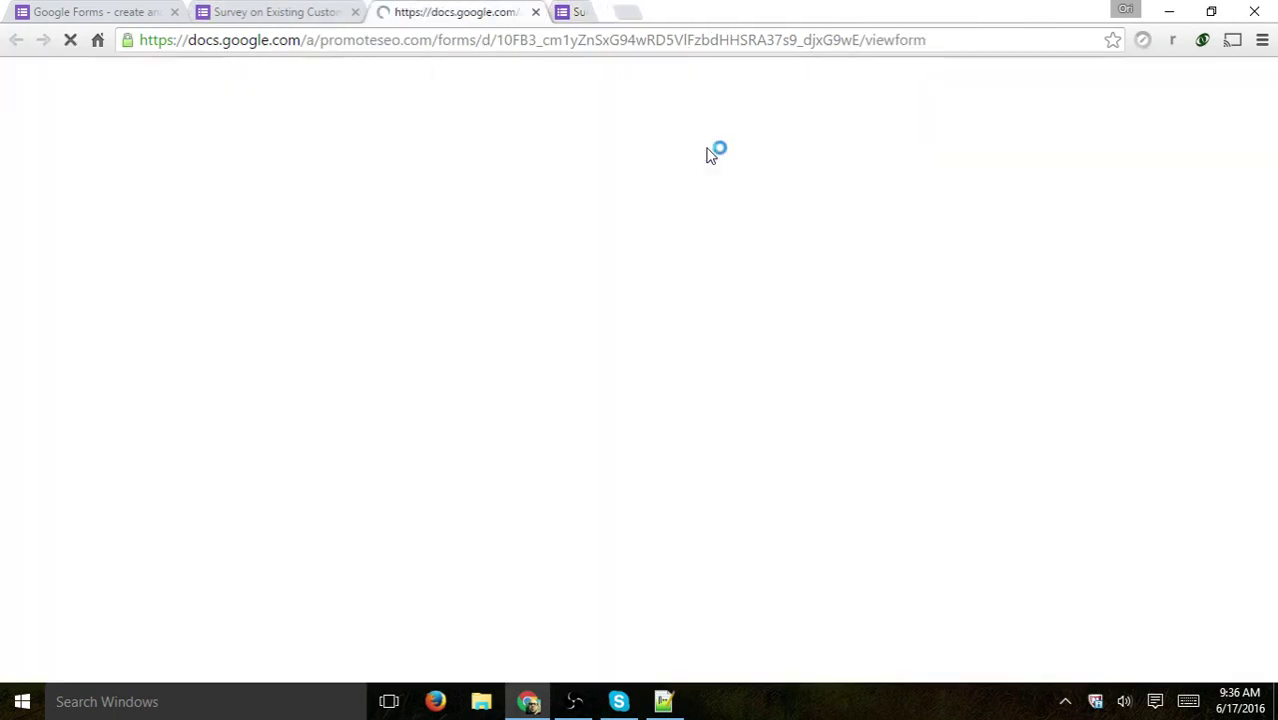
pyautogui.scroll(-7, 996, 218)
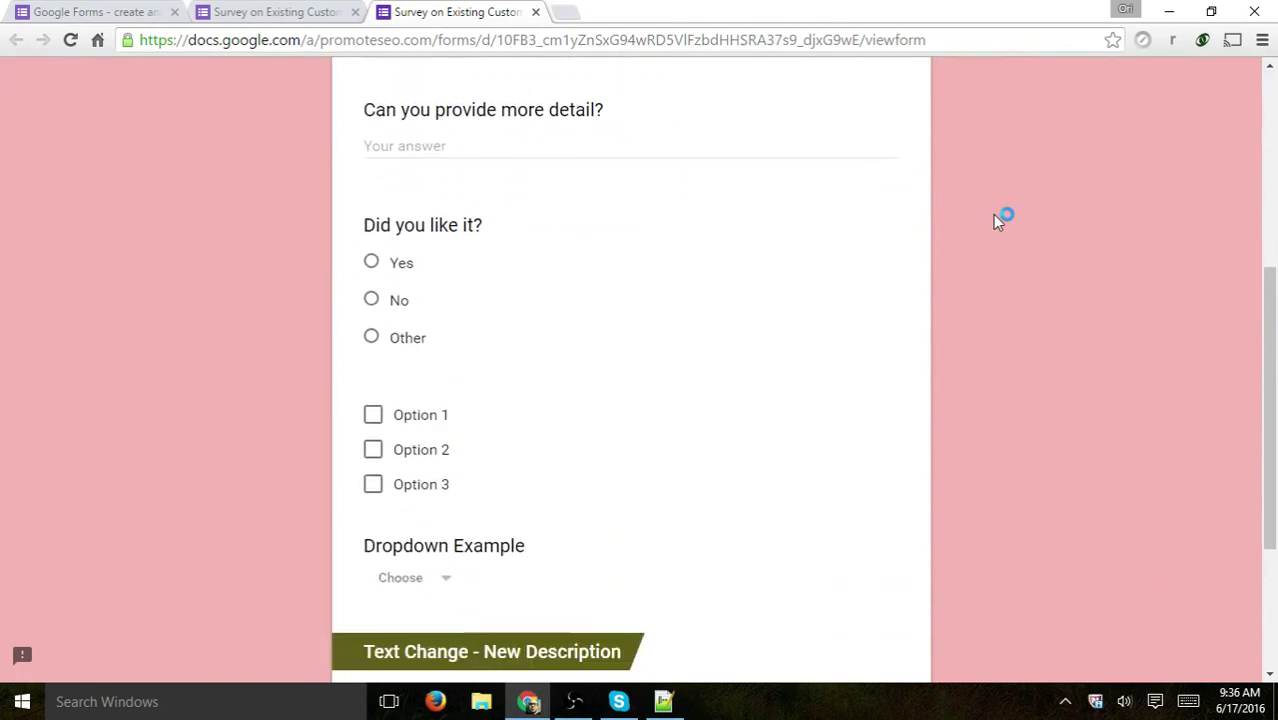
pyautogui.scroll(10, 1000, 340)
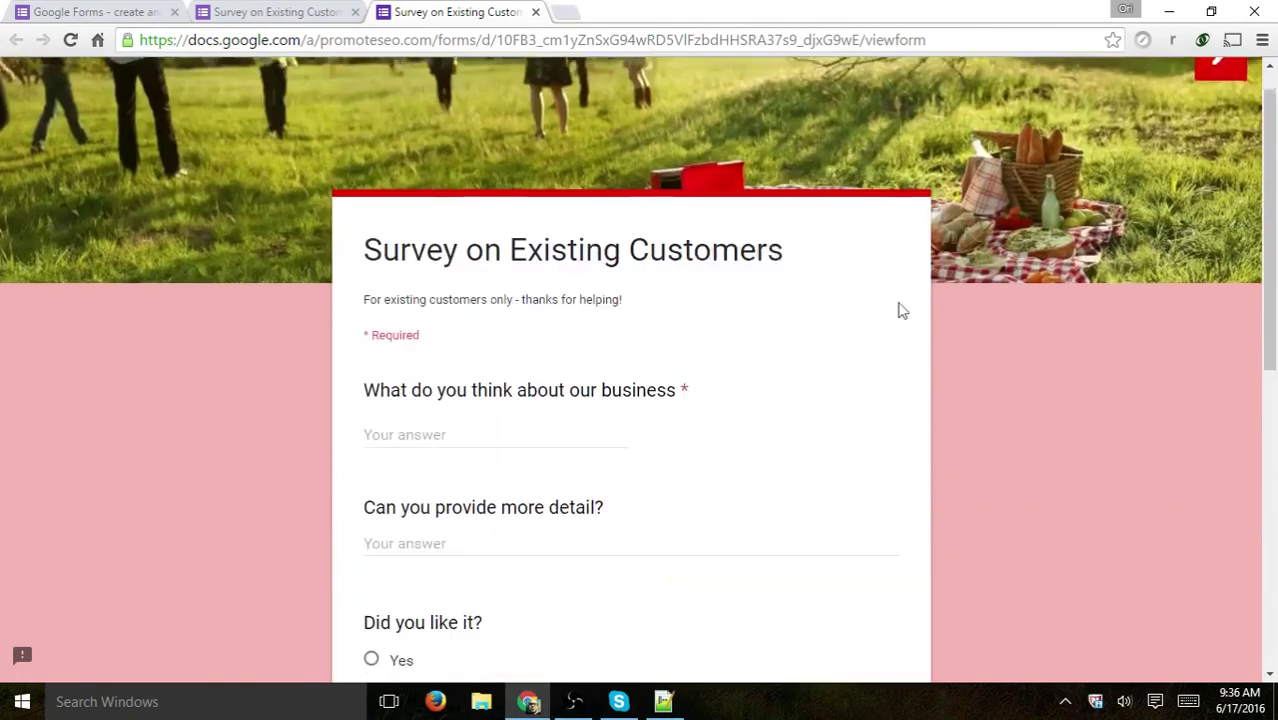
# - Return to the form editor and review the choices for what follows section 1, keeping "Continue to next section"
pyautogui.click(285, 11)
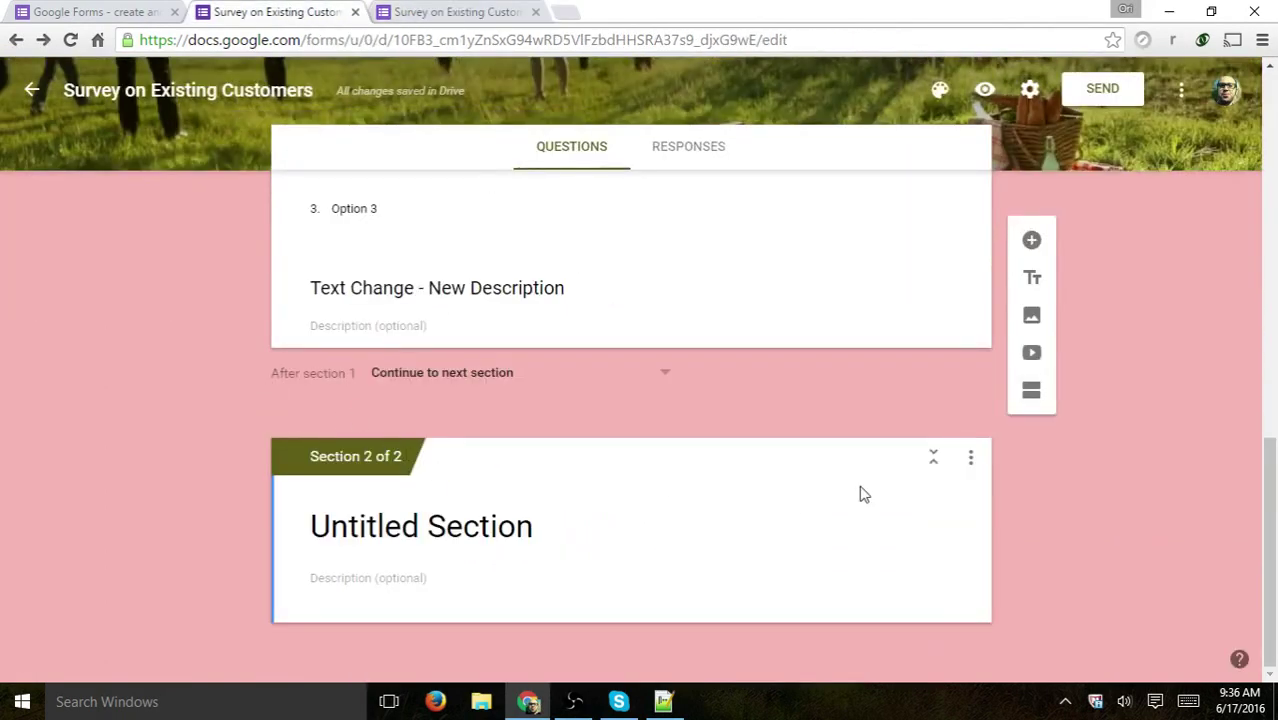
pyautogui.click(465, 397)
pyautogui.click(241, 377)
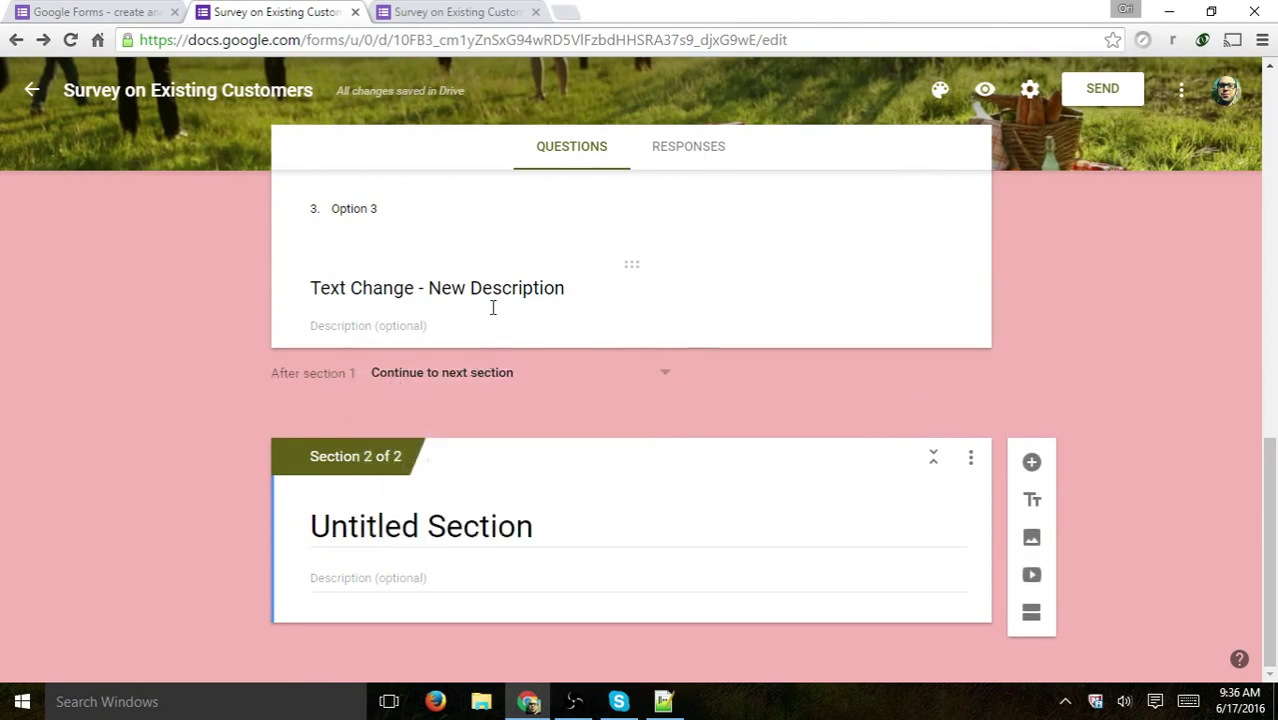
pyautogui.click(463, 396)
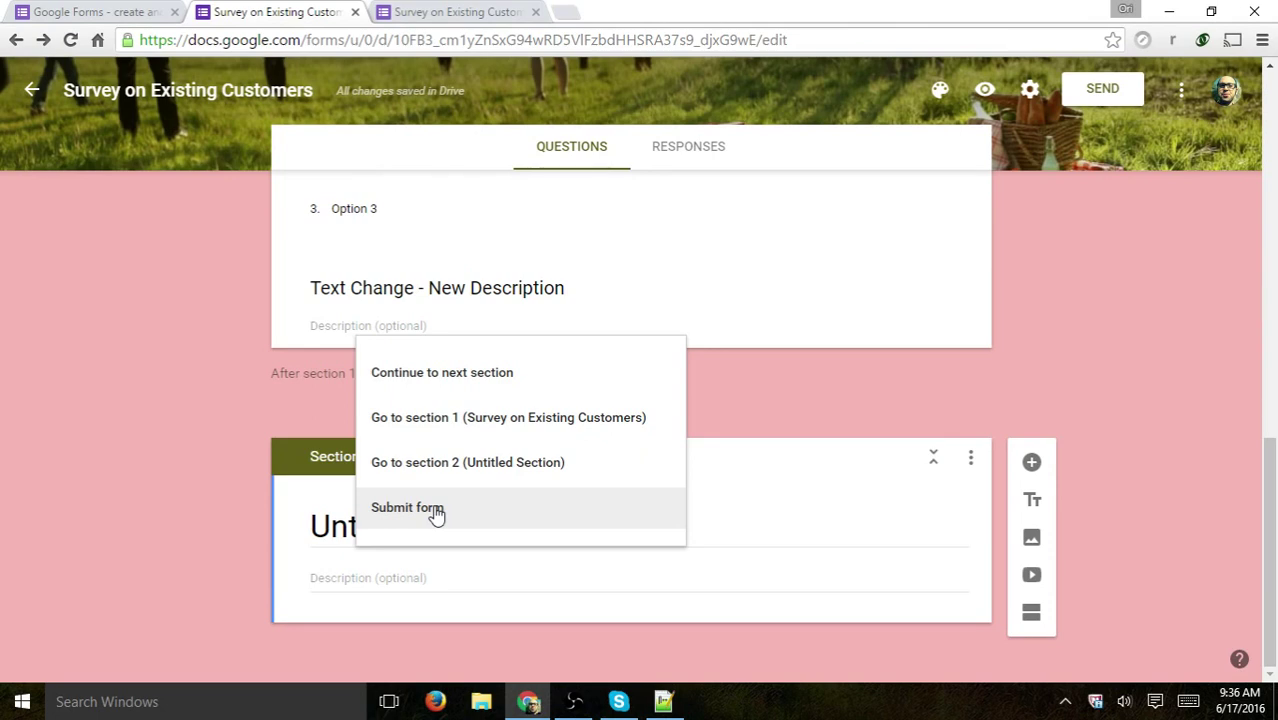
pyautogui.click(516, 371)
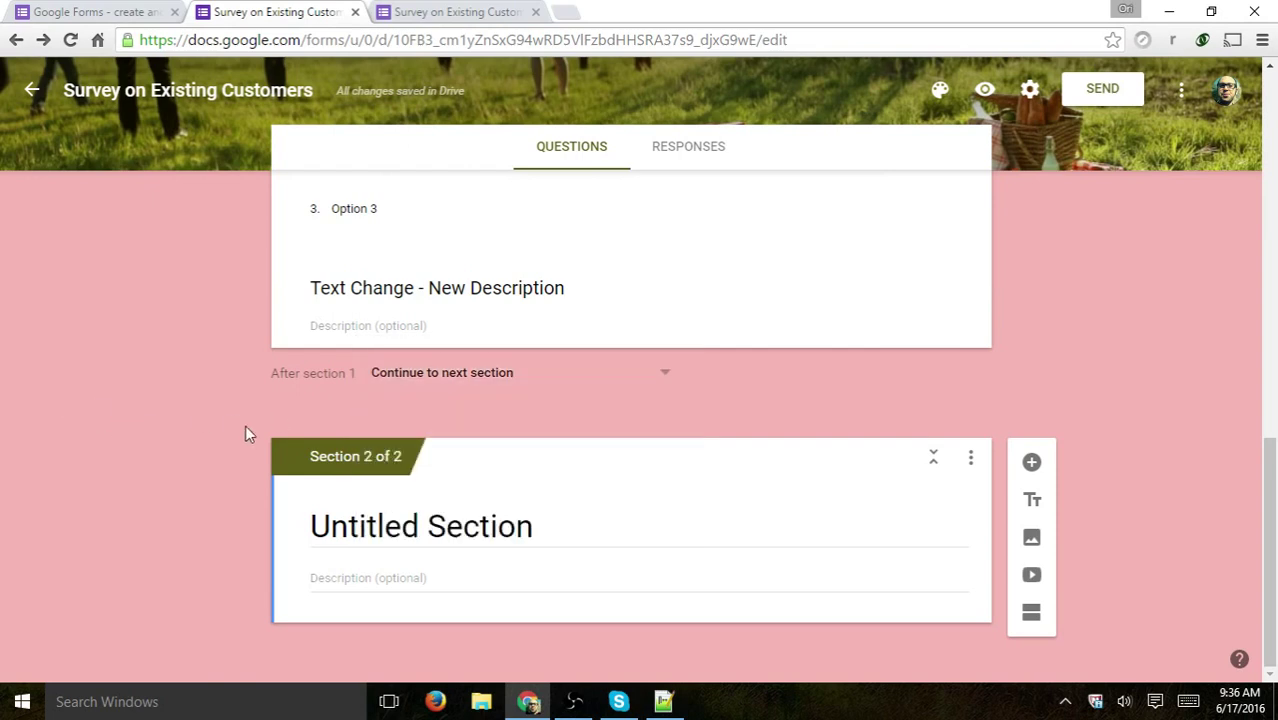
# - Title the second section "Section 2 - Almost finished with survey"
pyautogui.click(511, 527)
pyautogui.write('S')
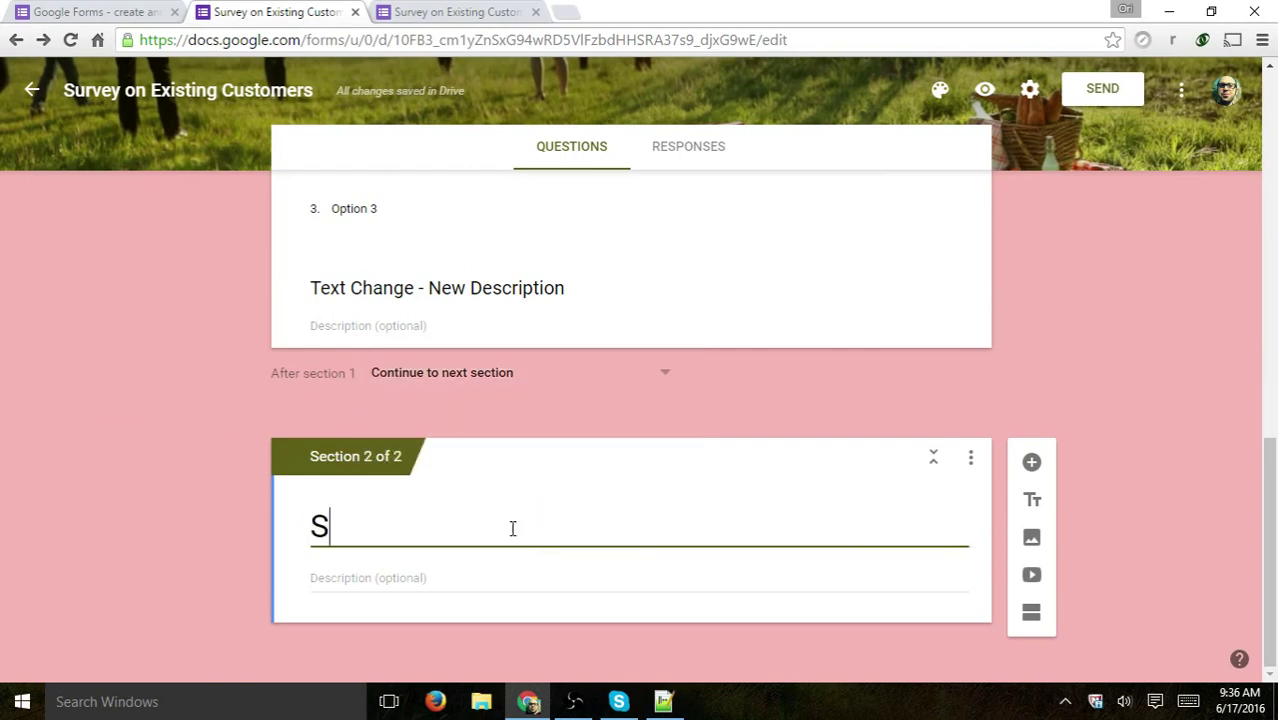
pyautogui.write('ection 2 - ')
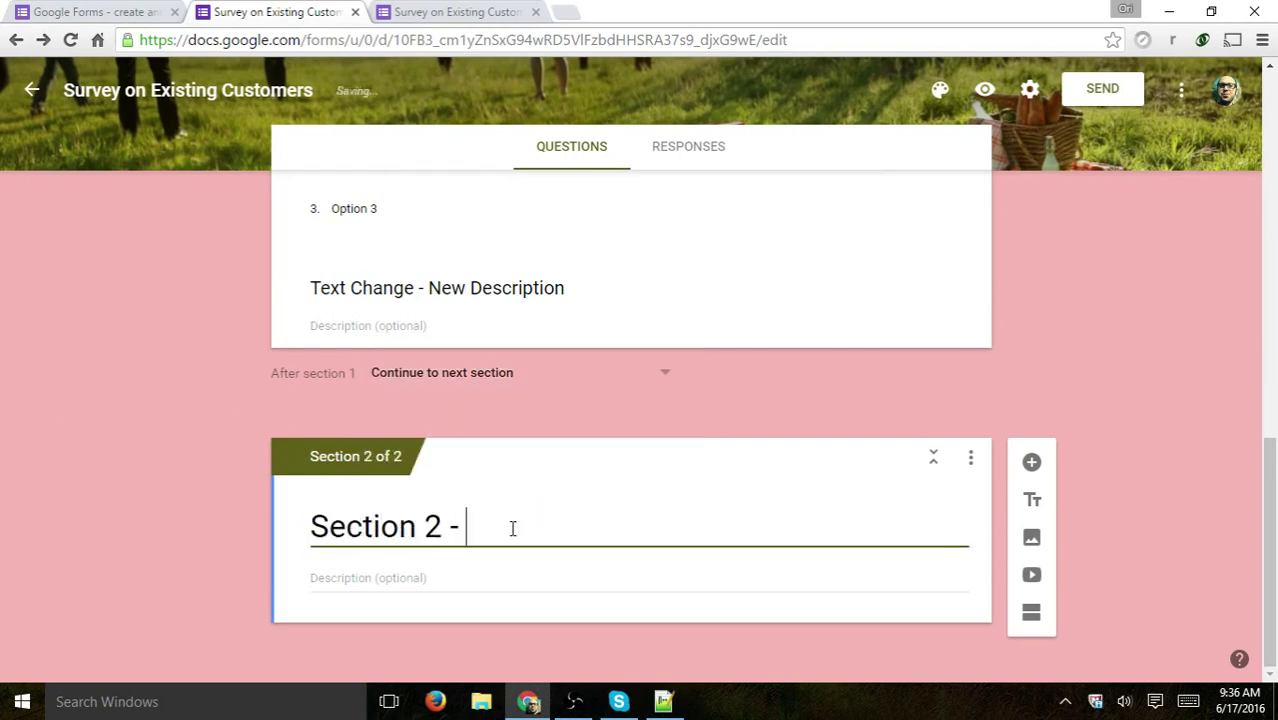
pyautogui.write('Almost finished with ')
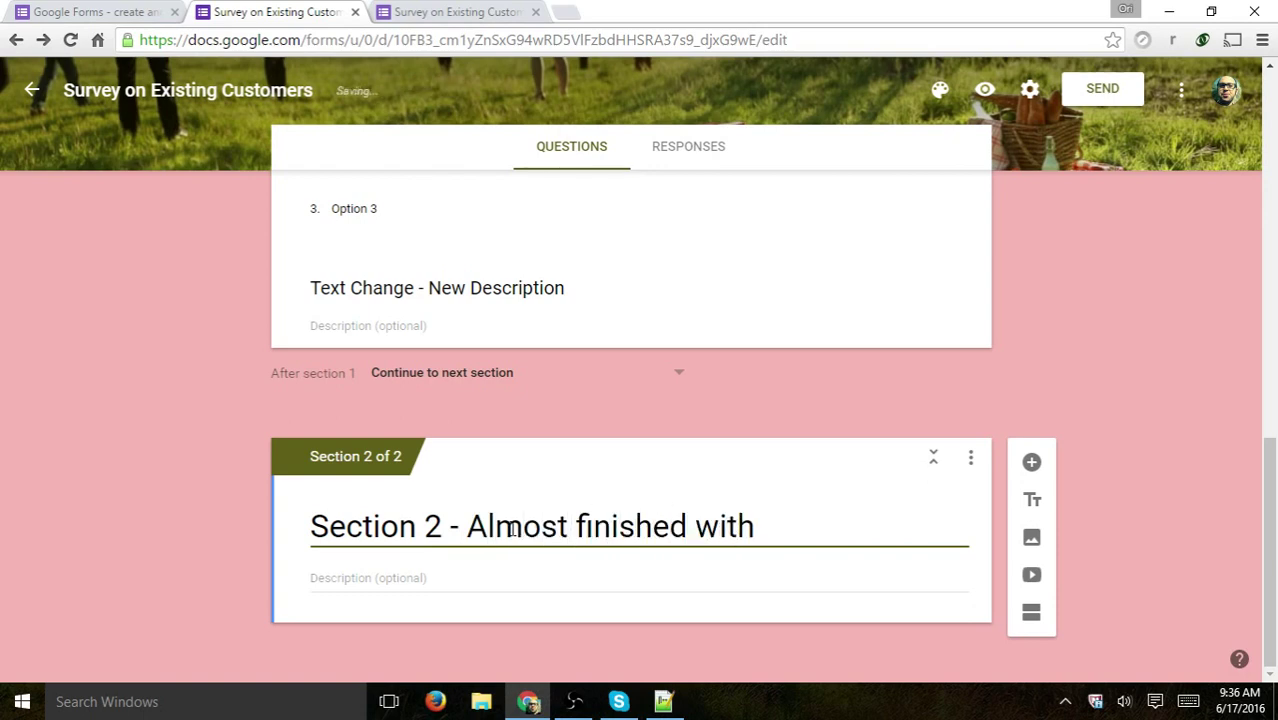
pyautogui.write('survey')
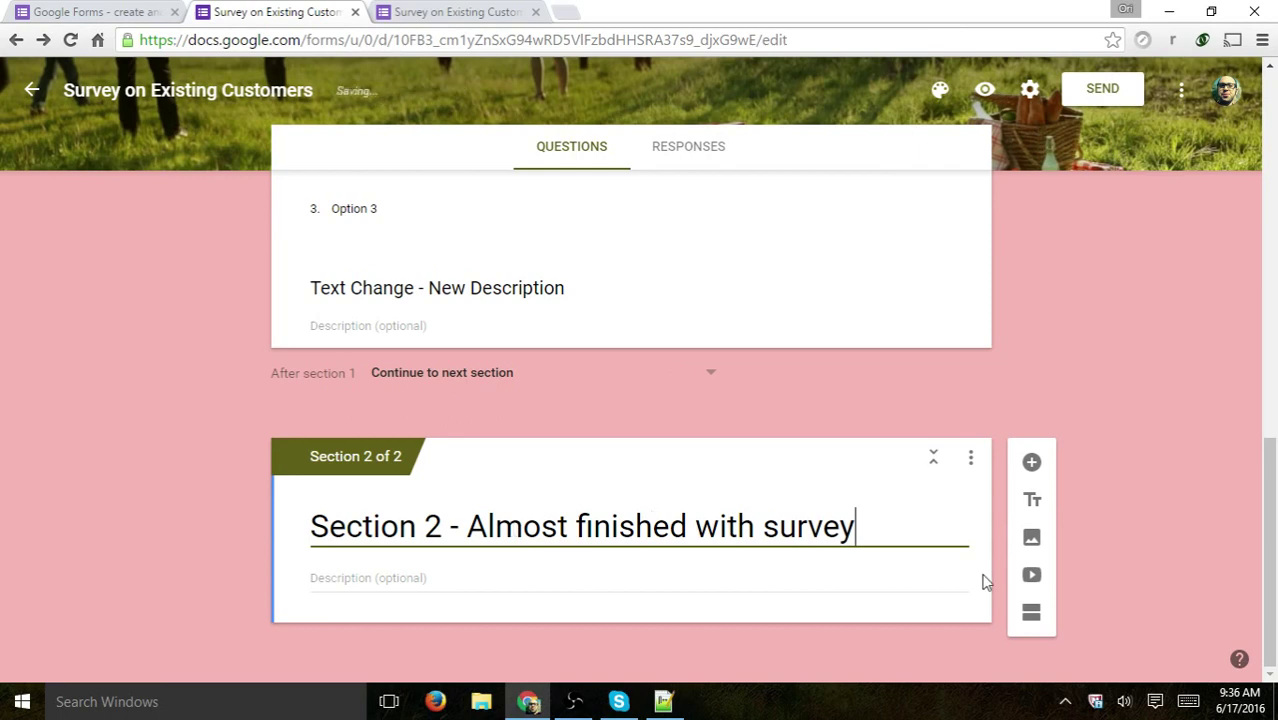
# - Add an untitled question to section 2, set its type to Date, and review the other question types without changing it
pyautogui.click(1031, 463)
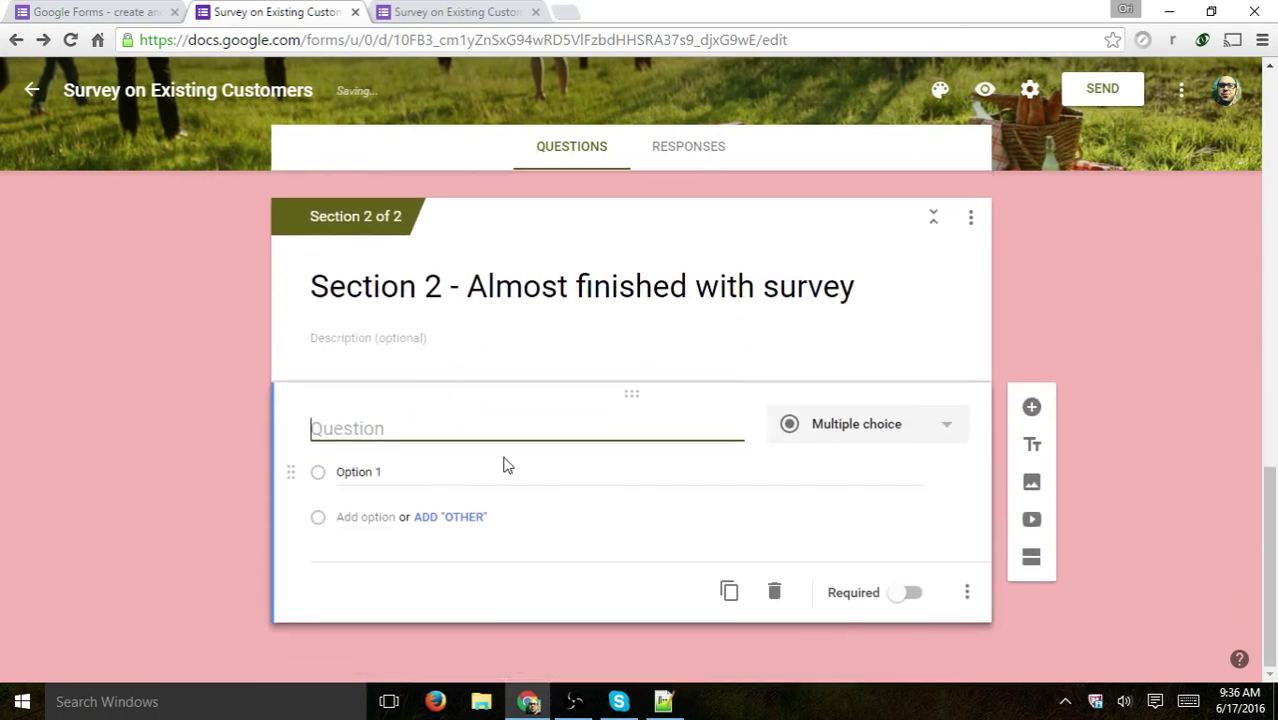
pyautogui.click(924, 430)
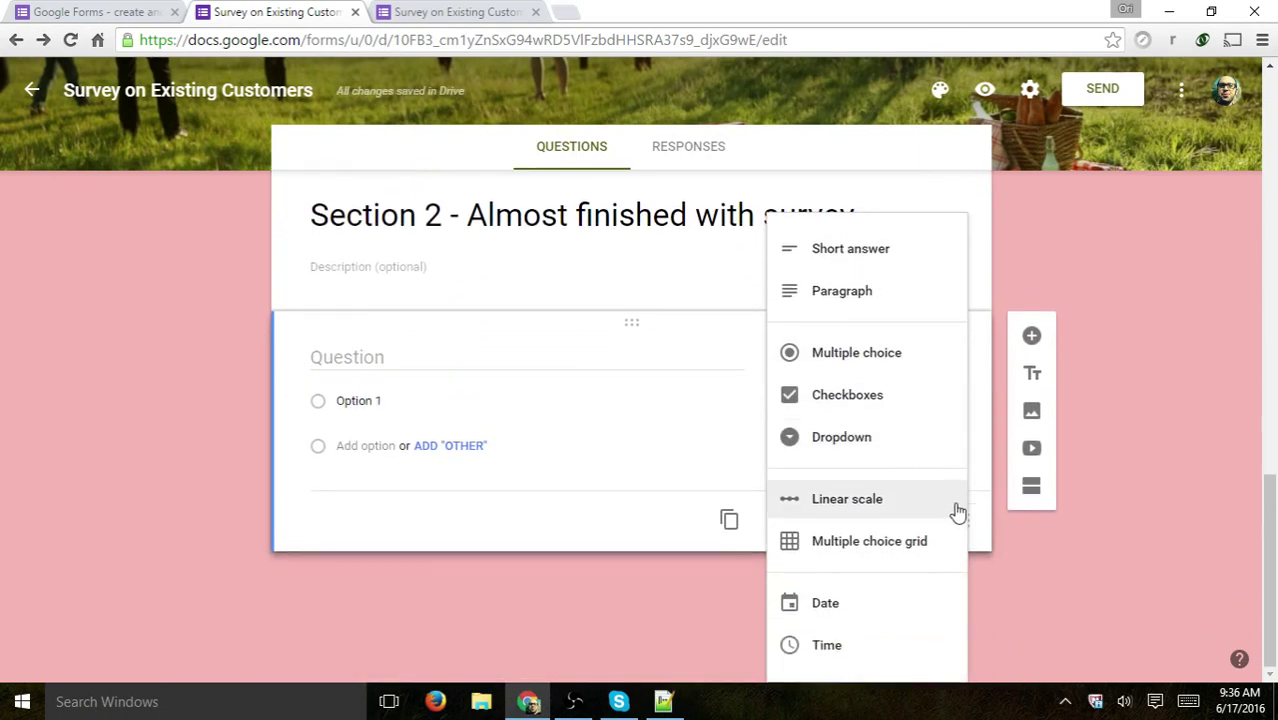
pyautogui.click(876, 610)
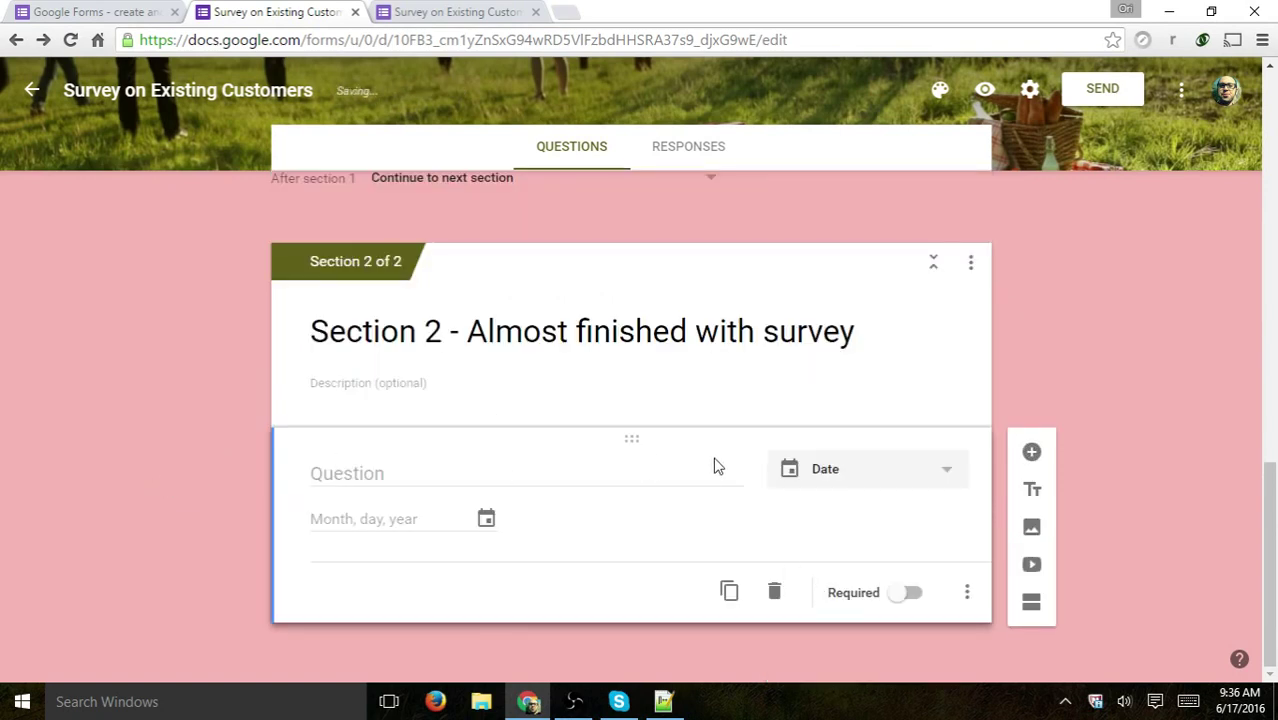
pyautogui.click(868, 474)
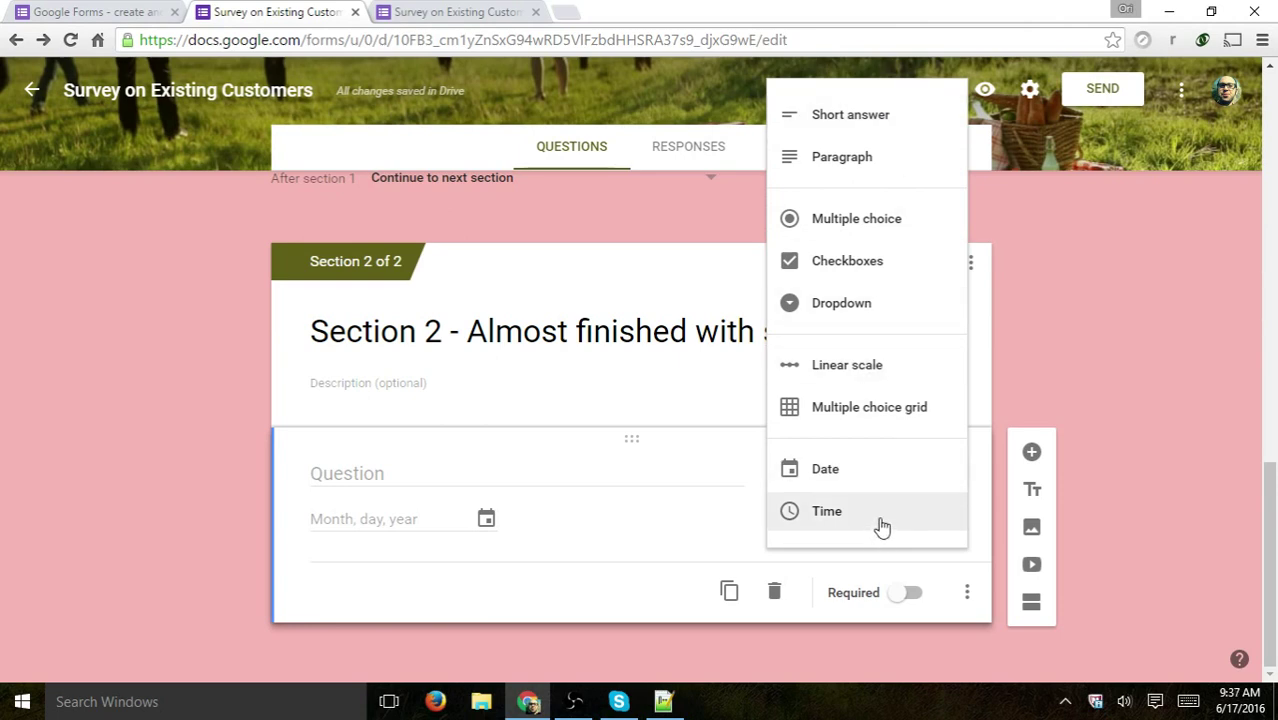
pyautogui.click(1136, 370)
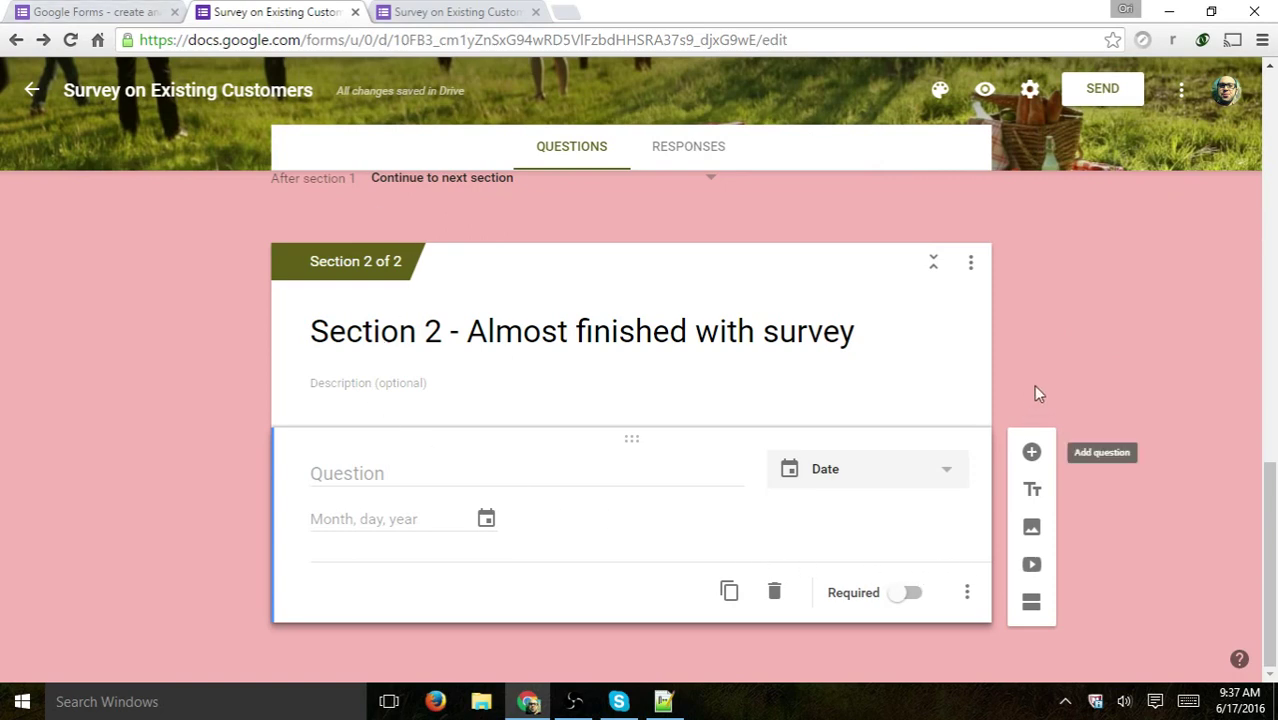
# - Preview the form and answer the business question with "Liked it" and the more-detail question with "noi"
pyautogui.click(985, 90)
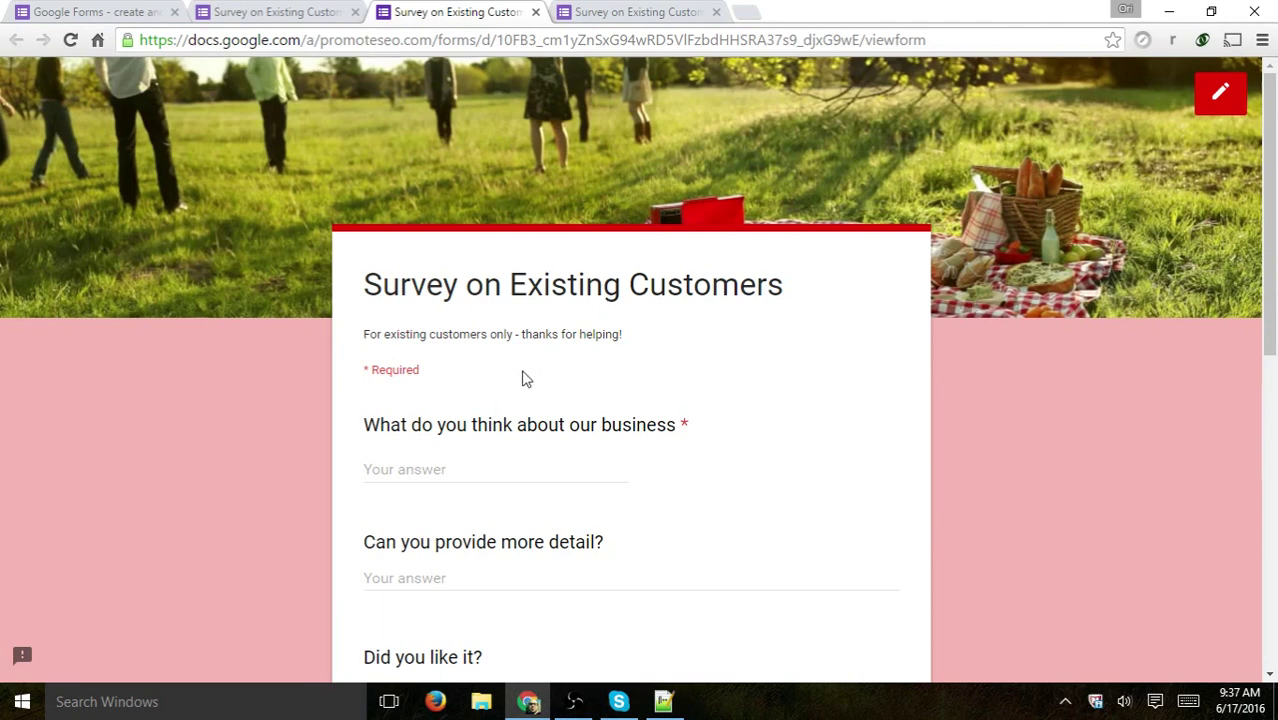
pyautogui.scroll(-2, 520, 379)
pyautogui.click(460, 276)
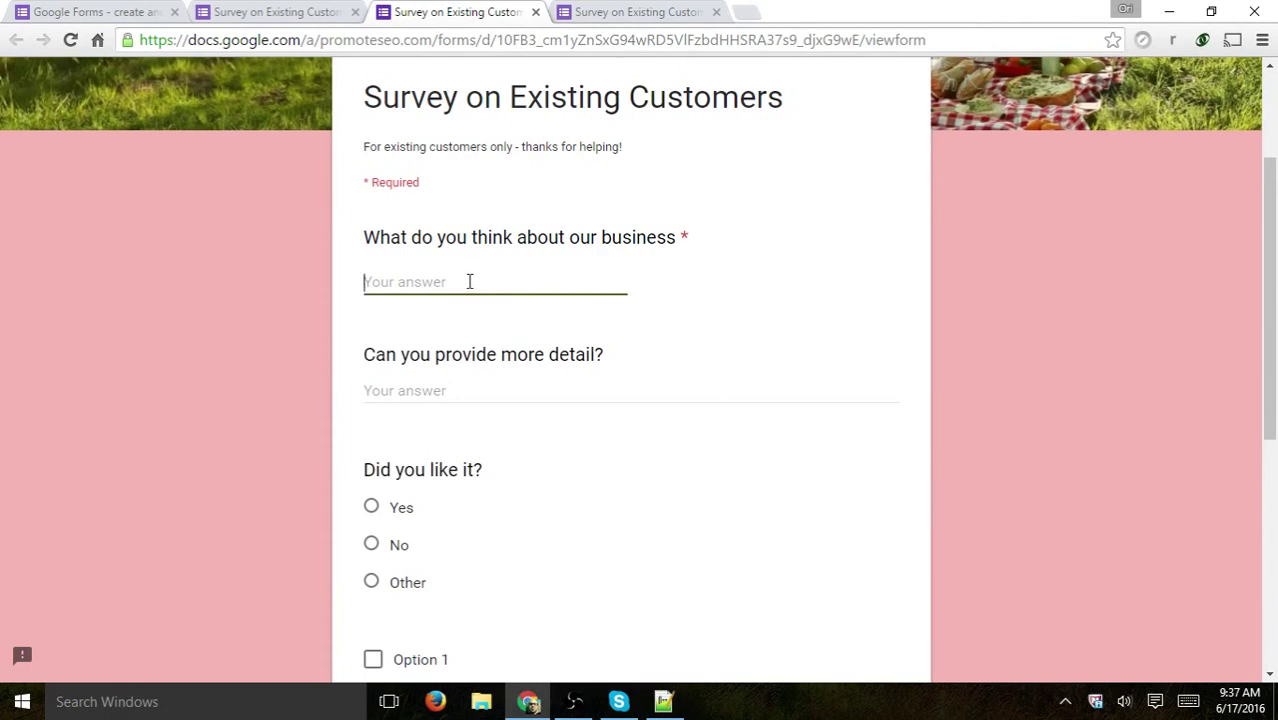
pyautogui.write('Liked it')
pyautogui.press('Tab')
pyautogui.write('no')
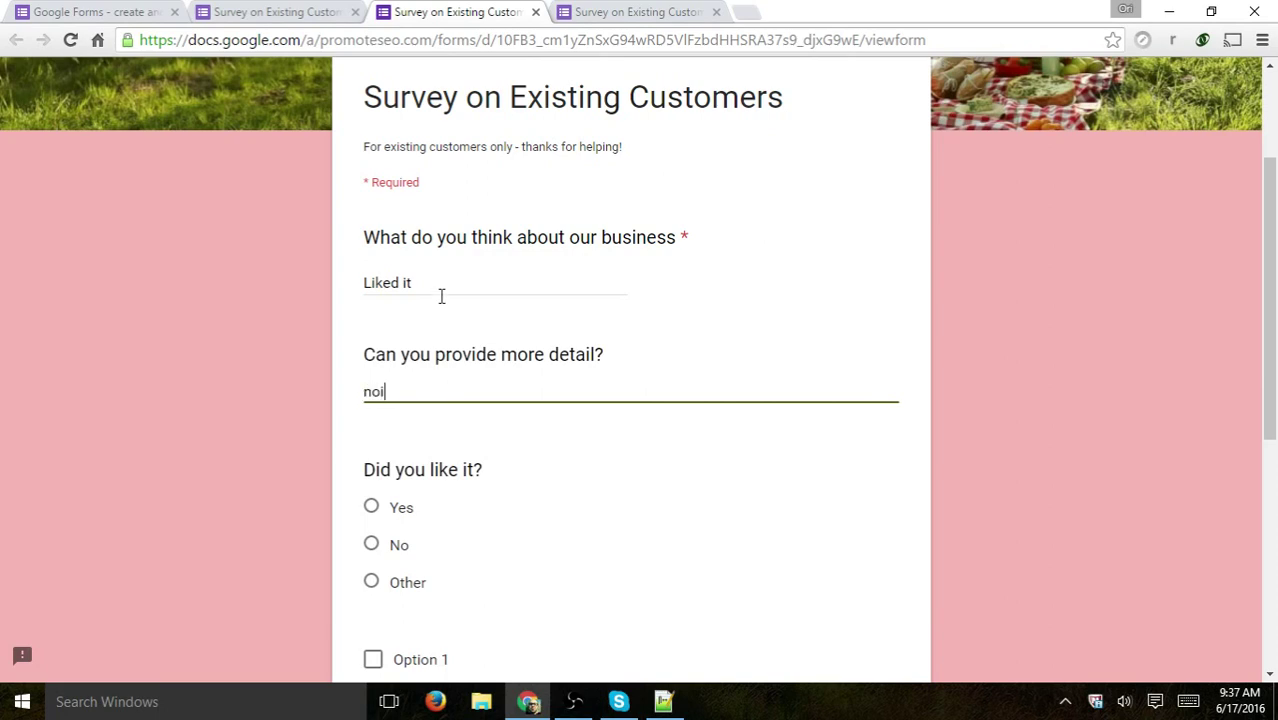
# - Answer Yes to "Did you like it?", check Option 1 and Option 2, choose Option 1 for the dropdown, and continue to section 2
pyautogui.scroll(-2, 441, 296)
pyautogui.click(400, 321)
pyautogui.click(396, 478)
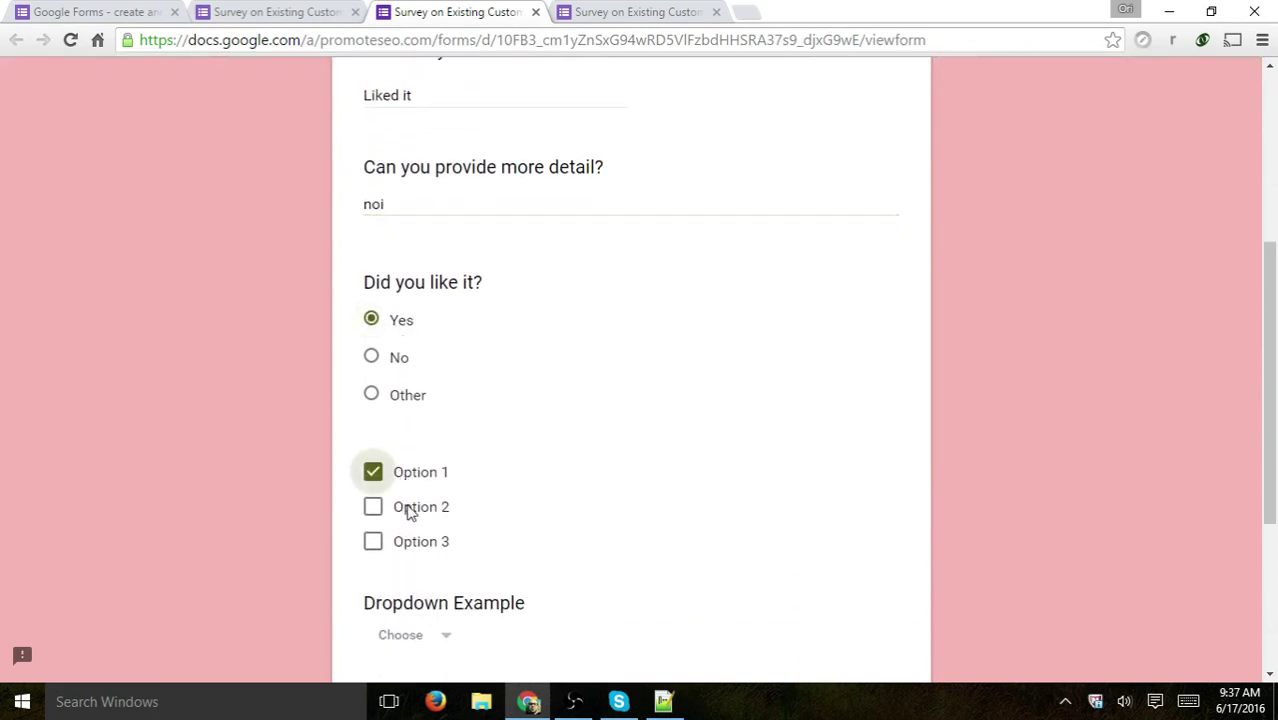
pyautogui.click(410, 509)
pyautogui.scroll(-3, 168, 432)
pyautogui.click(400, 365)
pyautogui.click(416, 410)
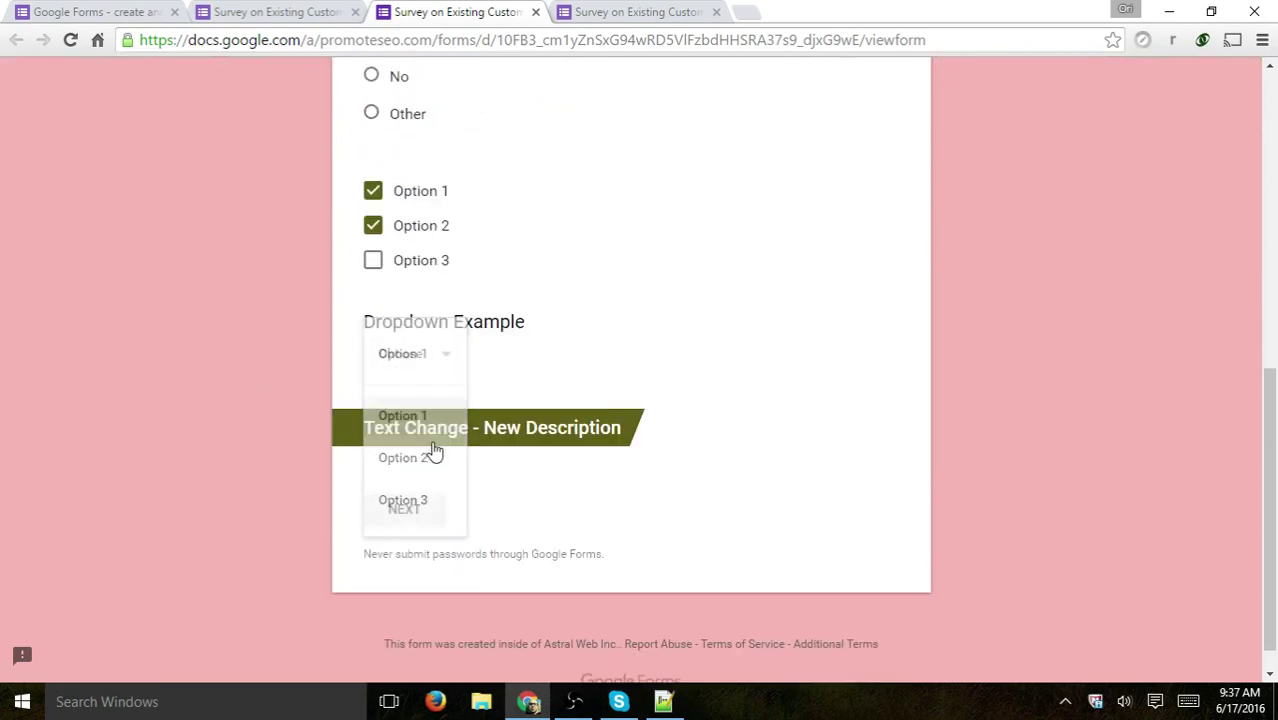
pyautogui.click(420, 515)
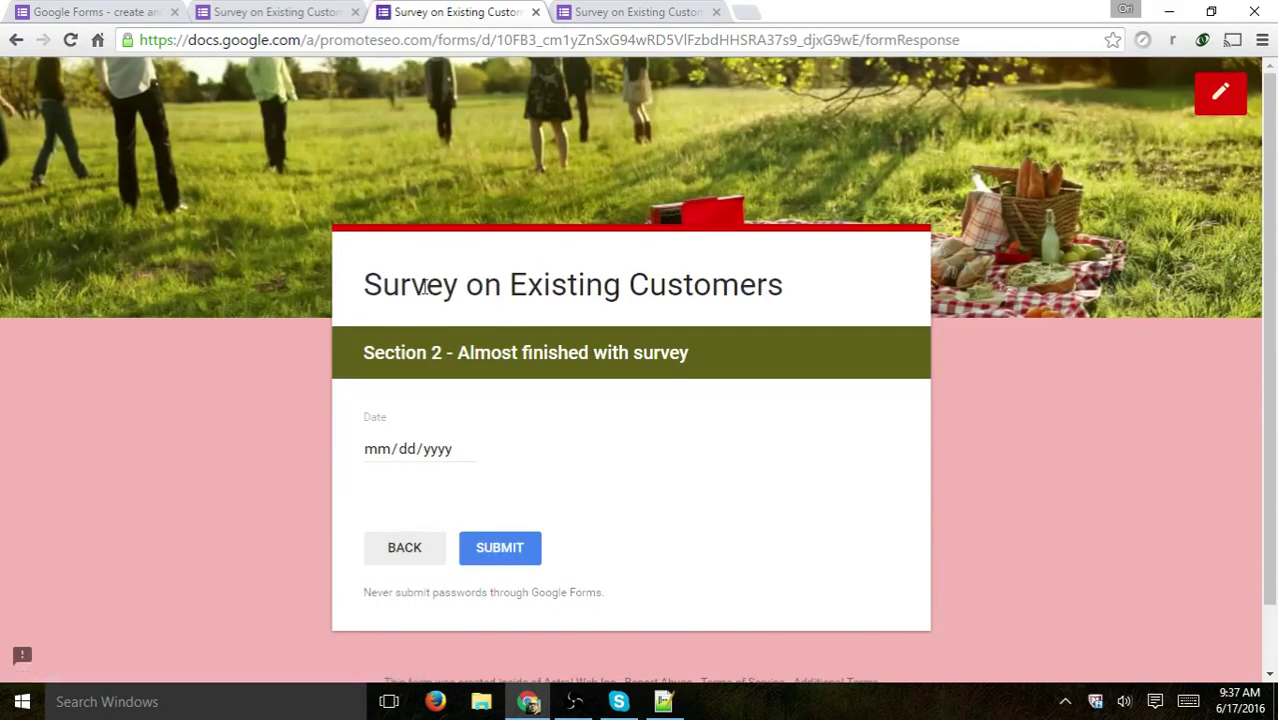
# - Set the date answer in section 2 to June 8, 2016 and submit the survey response
pyautogui.click(413, 453)
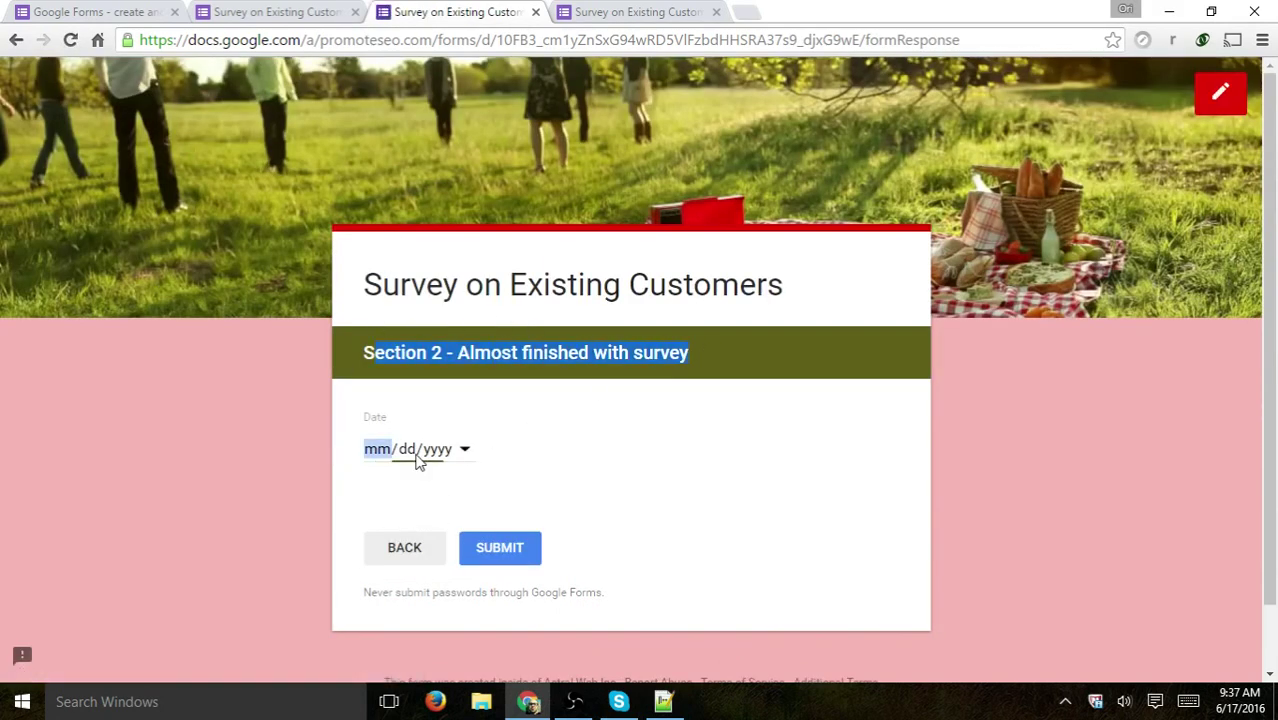
pyautogui.click(464, 451)
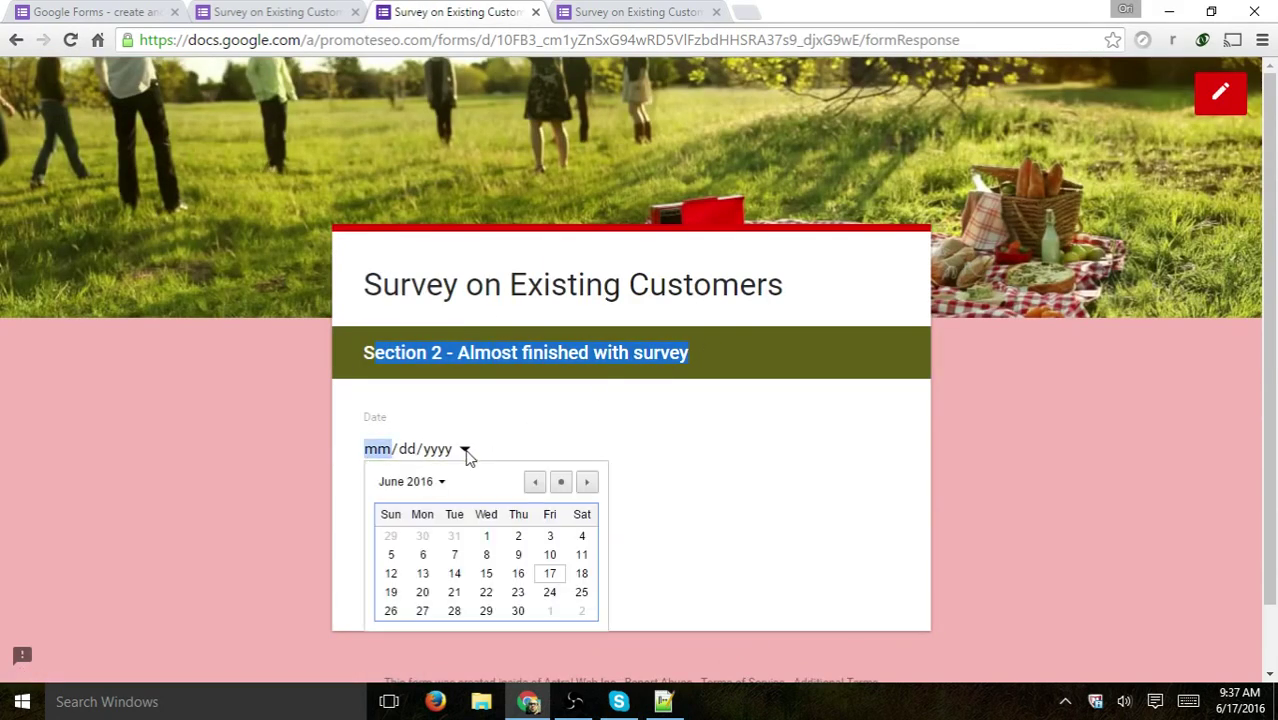
pyautogui.click(486, 555)
pyautogui.click(503, 551)
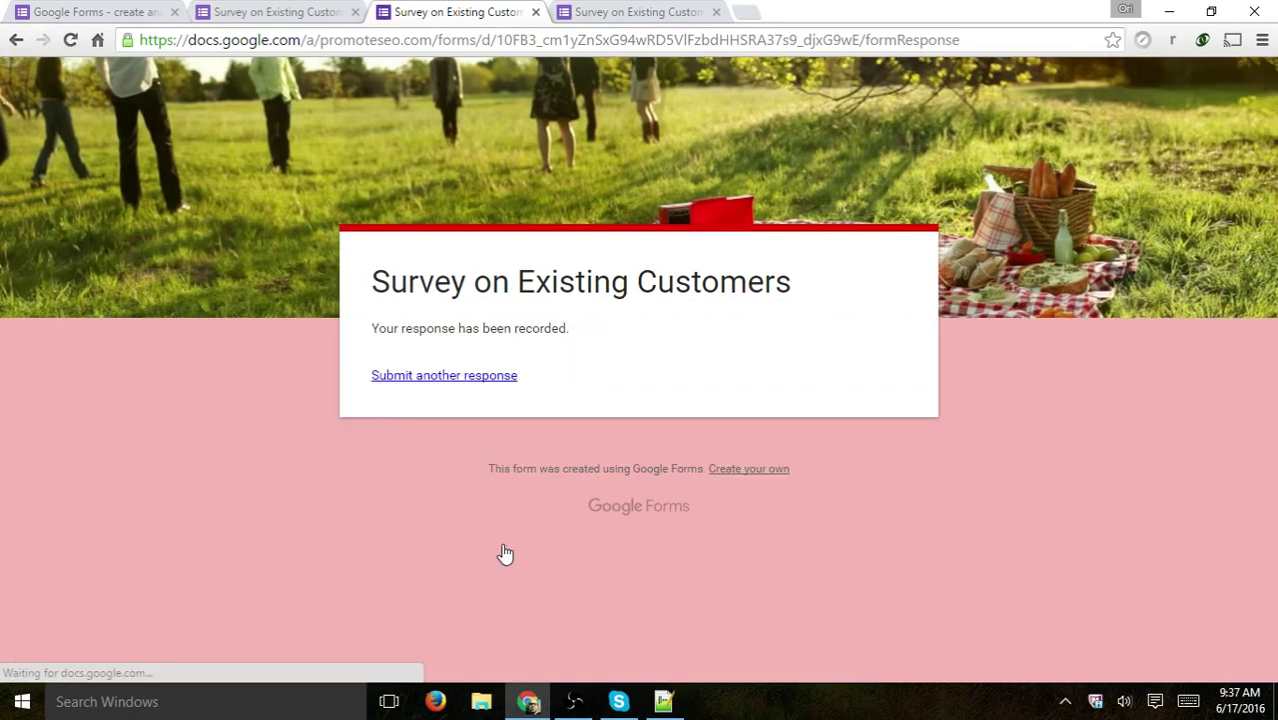
# - Return to the form editor and open the summary of the survey's responses
pyautogui.click(273, 12)
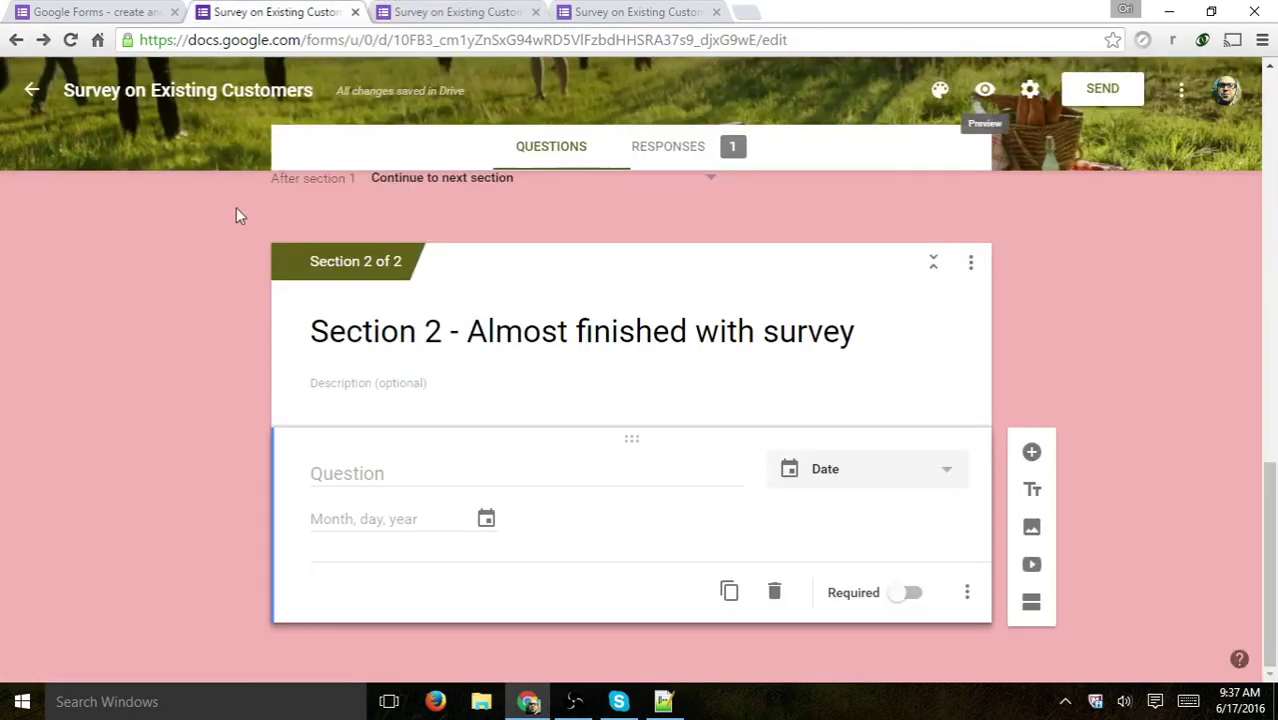
pyautogui.scroll(10, 223, 275)
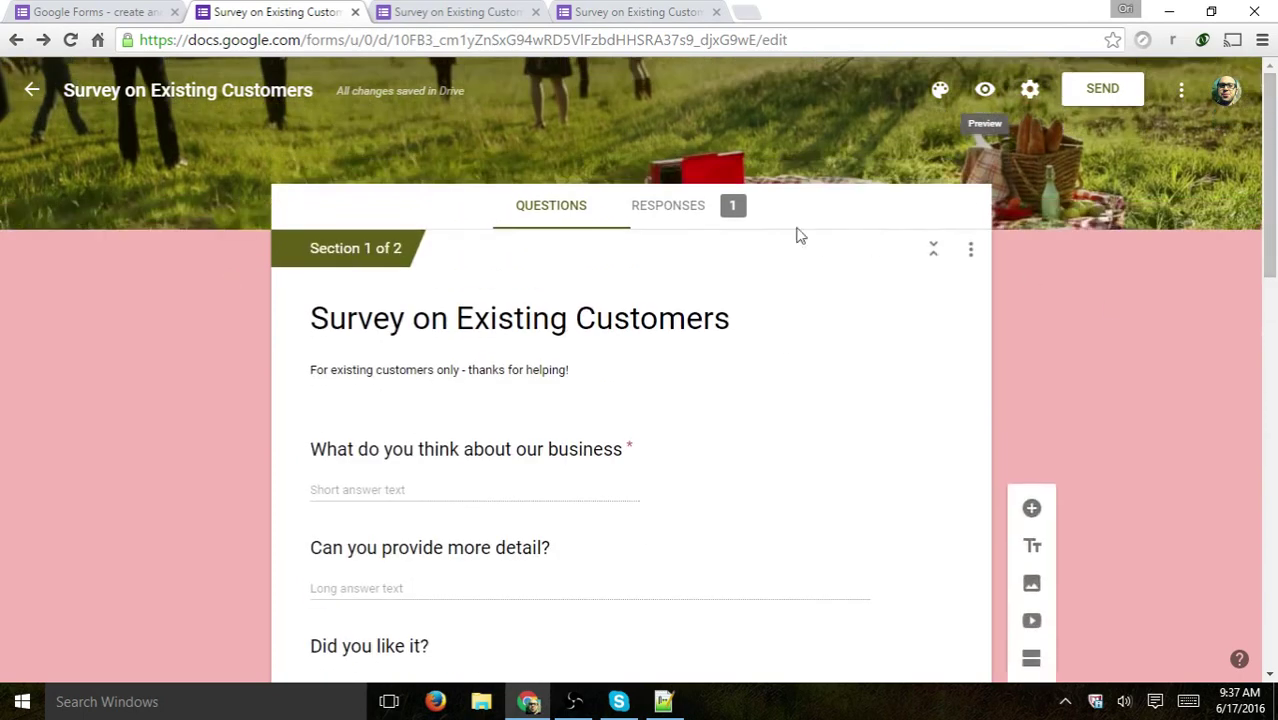
pyautogui.click(679, 220)
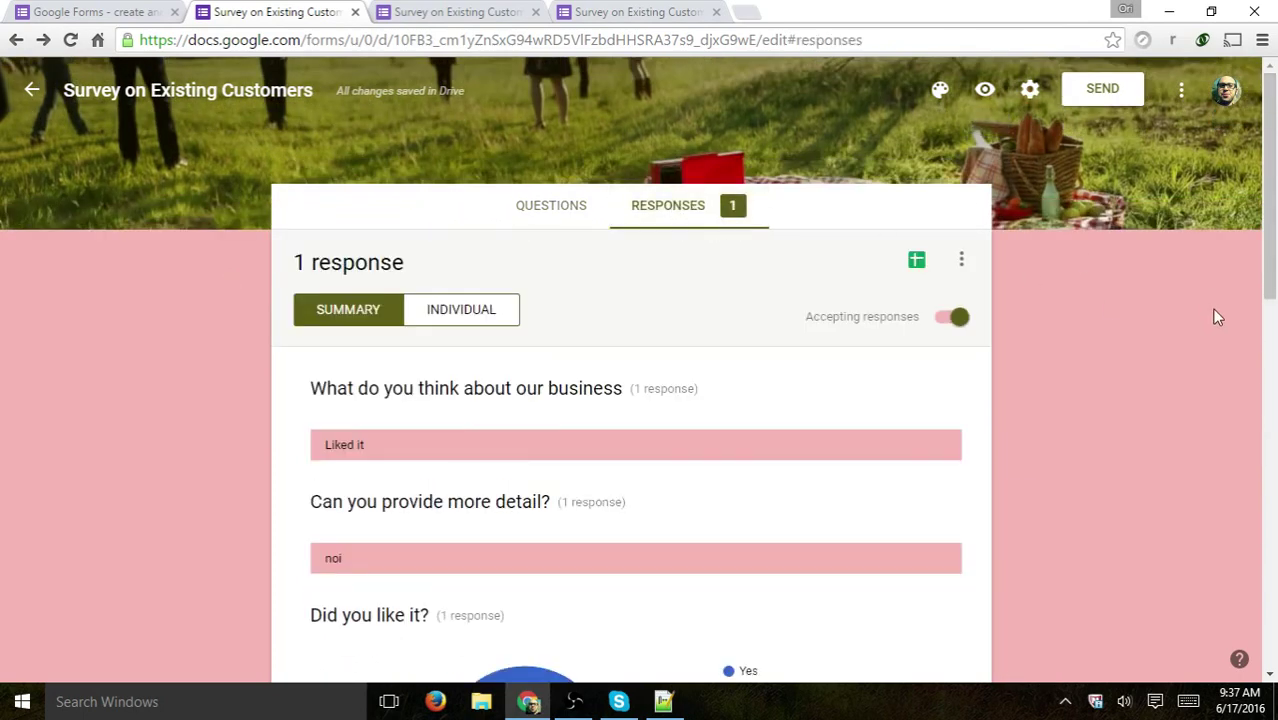
# - Review the response summary from the business question through to the section 2 date answer
pyautogui.scroll(-1, 1185, 323)
pyautogui.click(332, 220)
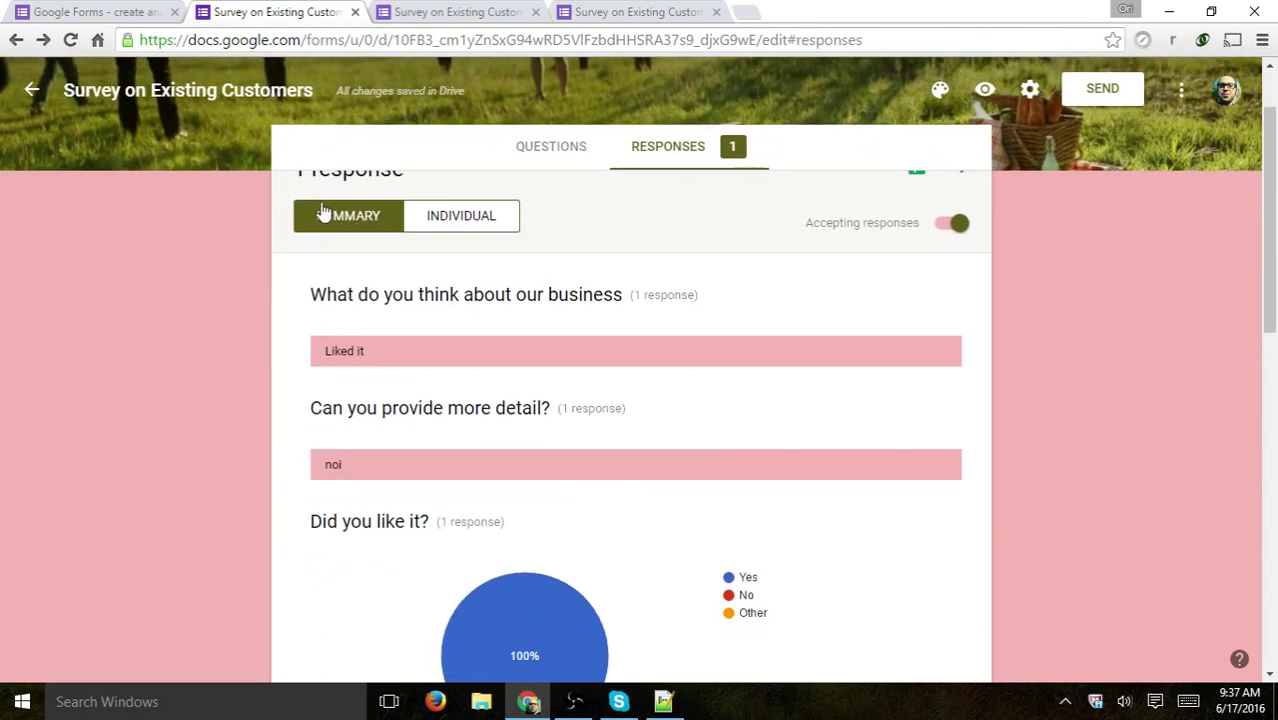
pyautogui.scroll(-2, 984, 374)
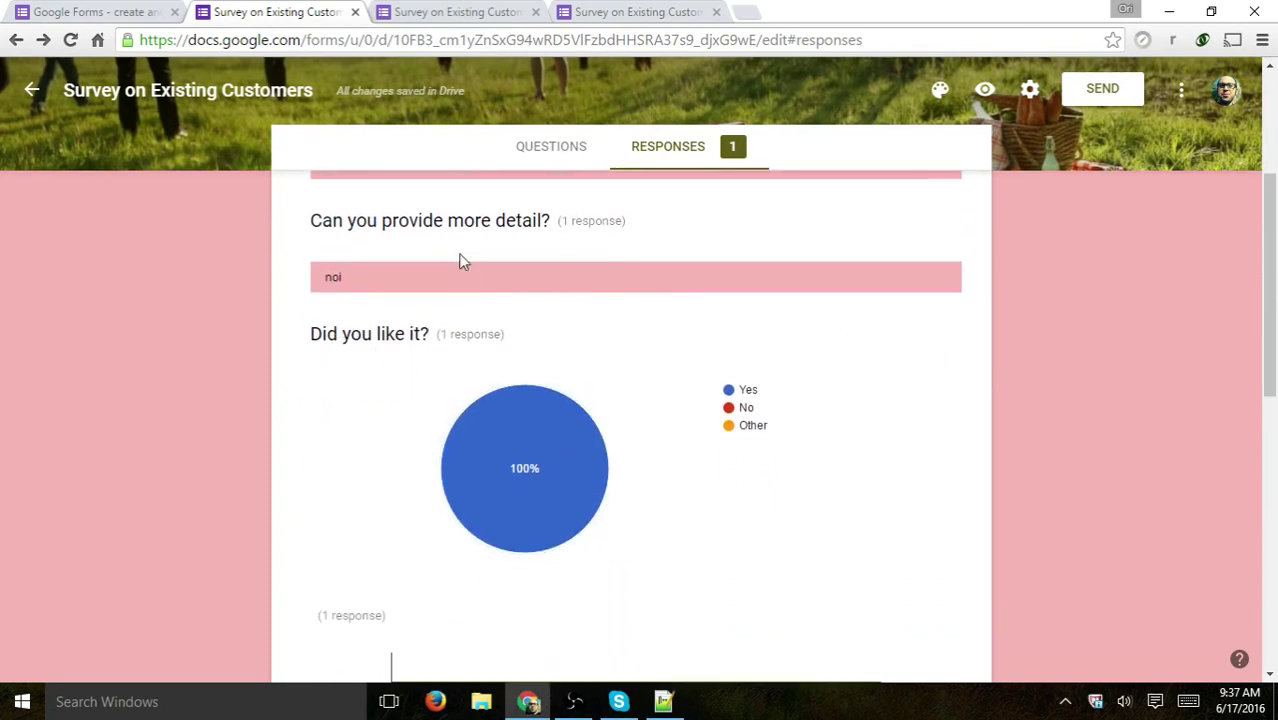
pyautogui.scroll(-3, 736, 390)
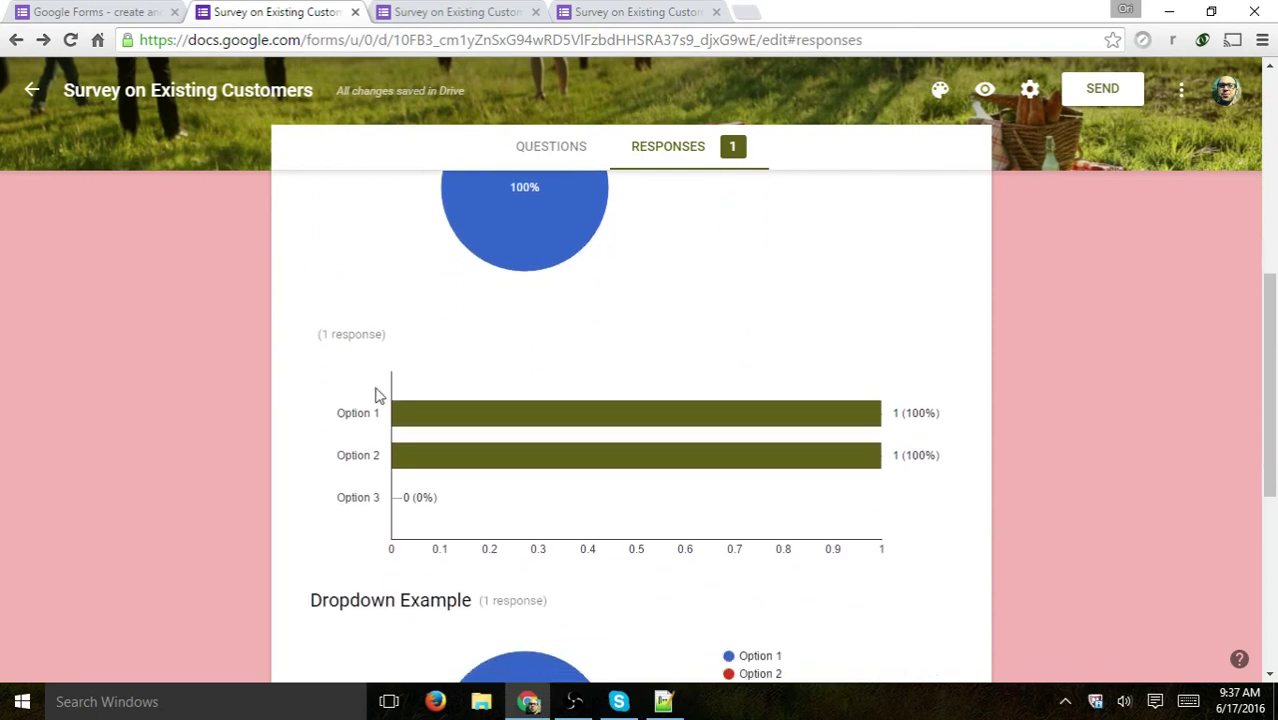
pyautogui.scroll(-5, 408, 426)
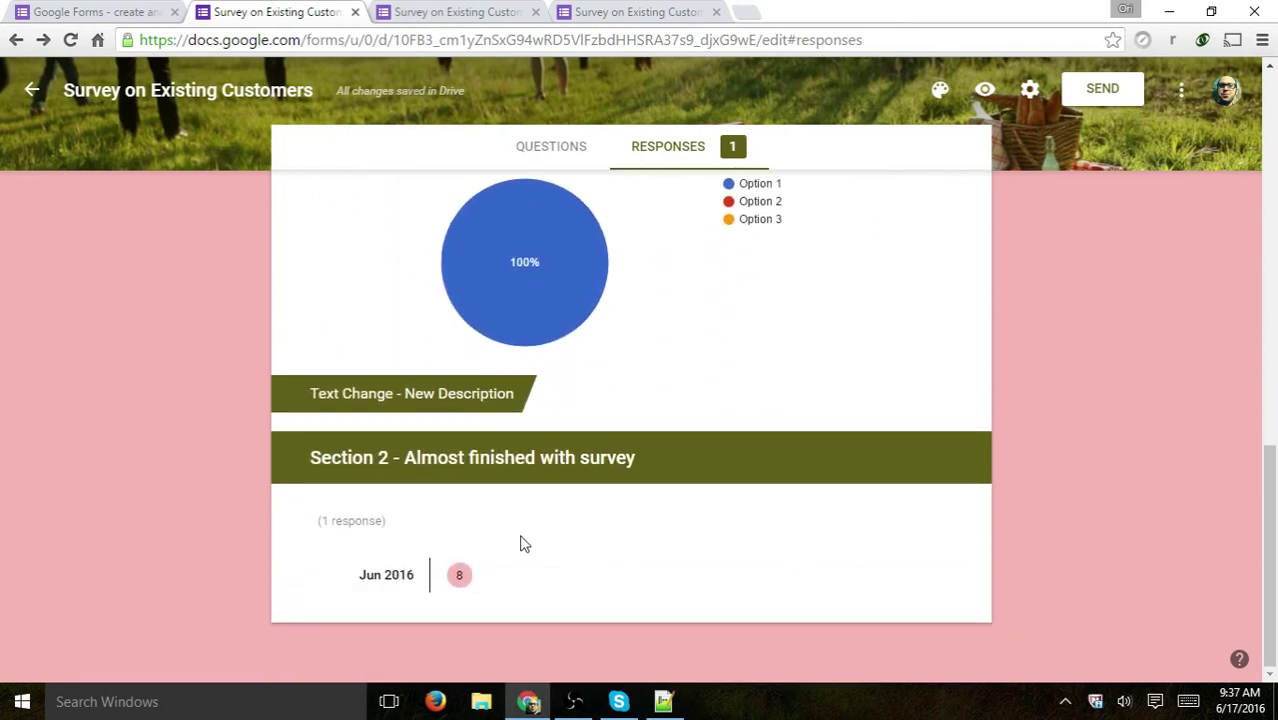
pyautogui.scroll(10, 893, 491)
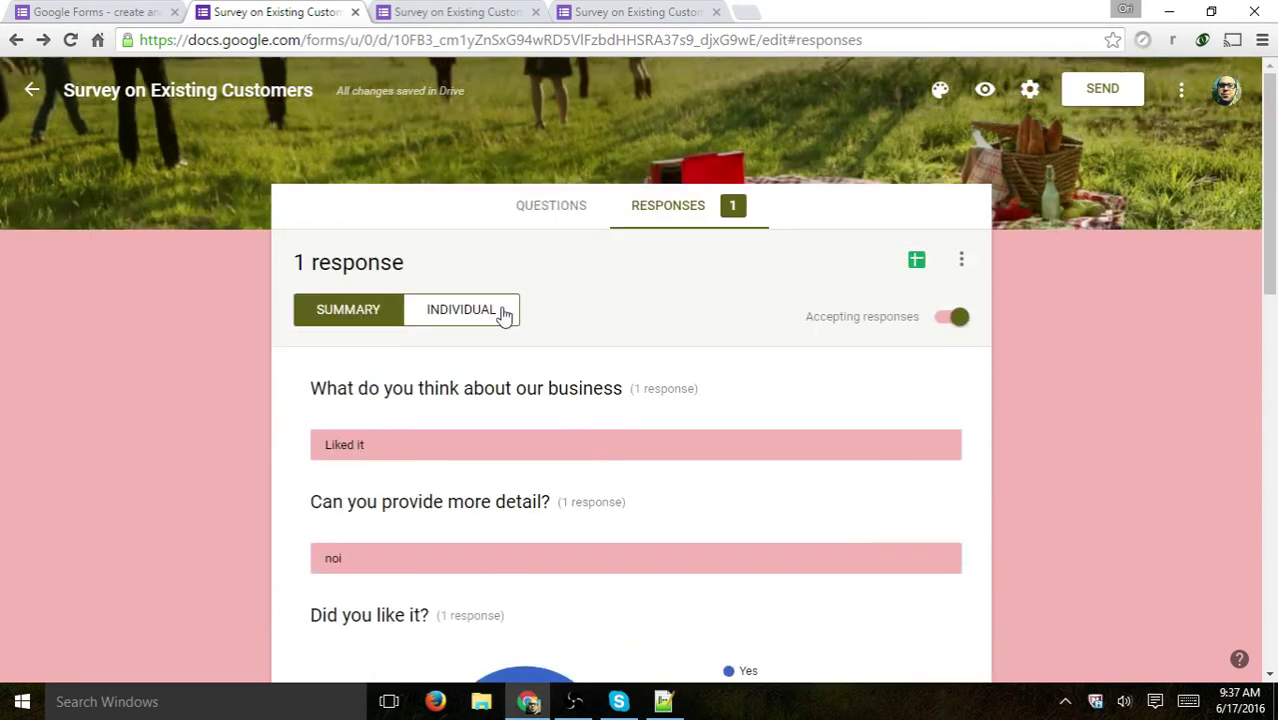
# - Examine the individual response to the survey and return to the response summary
pyautogui.click(495, 313)
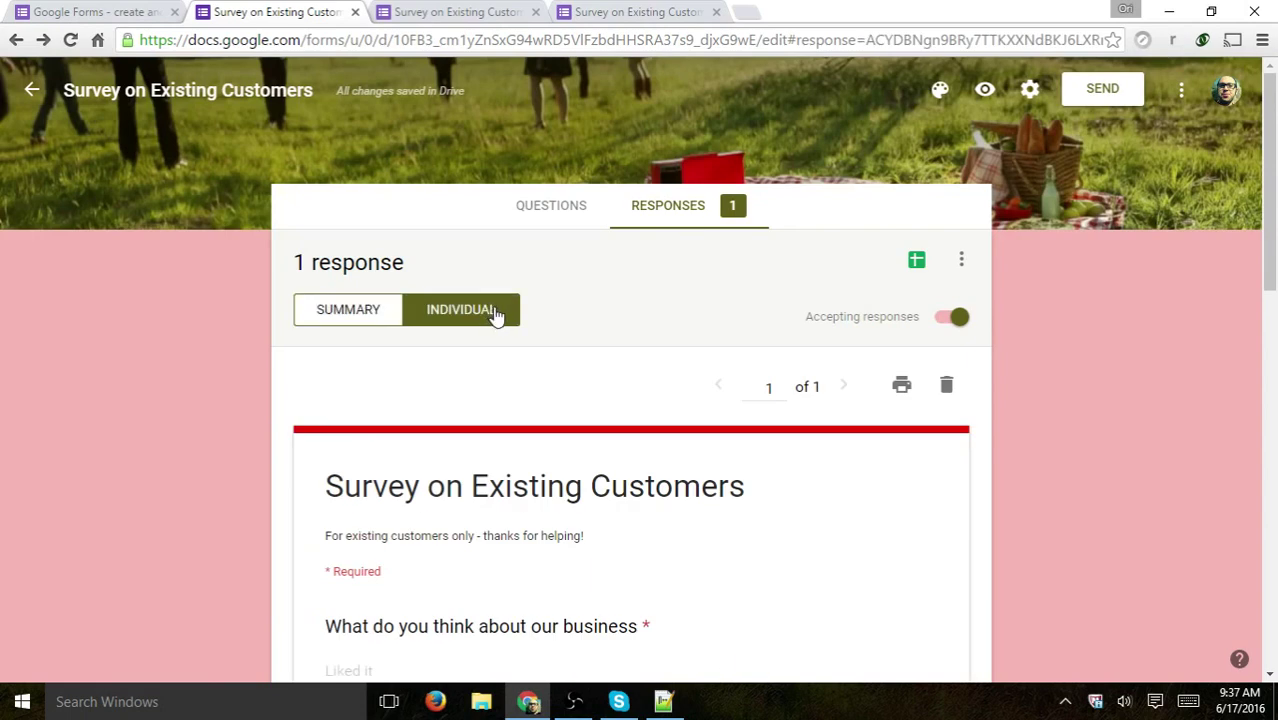
pyautogui.scroll(-2, 673, 390)
pyautogui.scroll(2, 673, 390)
pyautogui.click(364, 309)
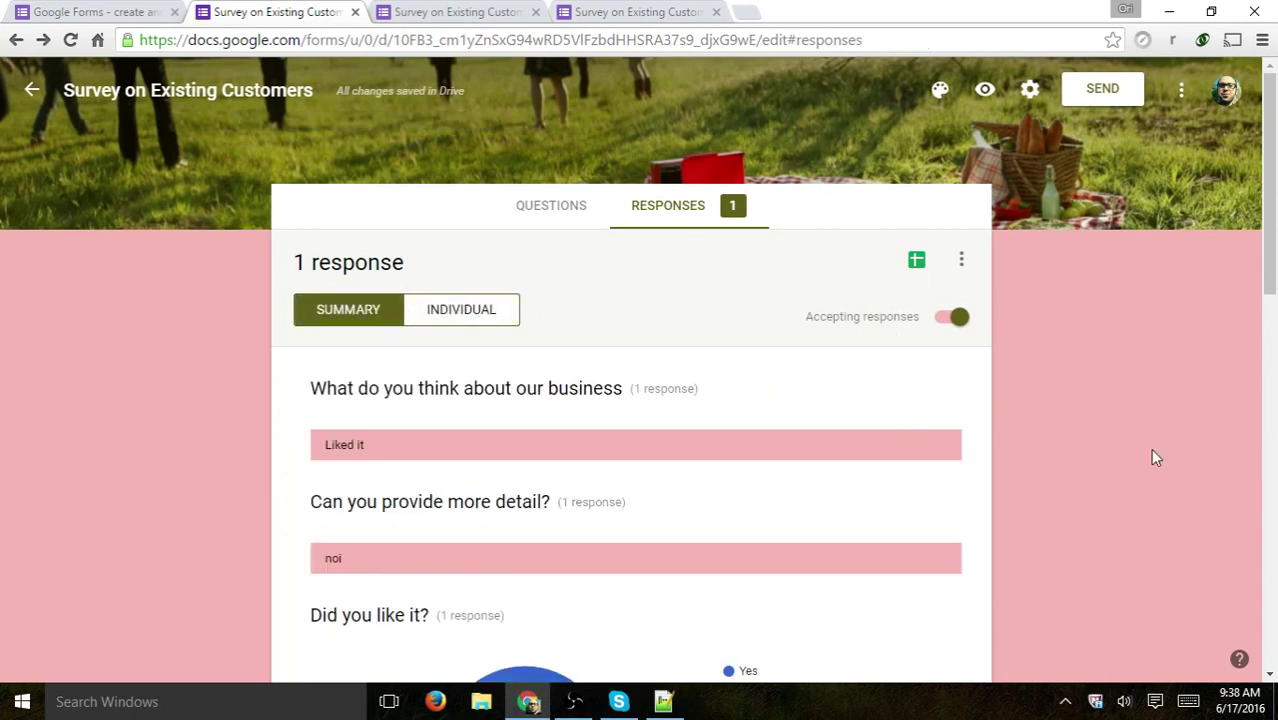
# - Stop the form from accepting responses and re-enable response collection
pyautogui.click(955, 318)
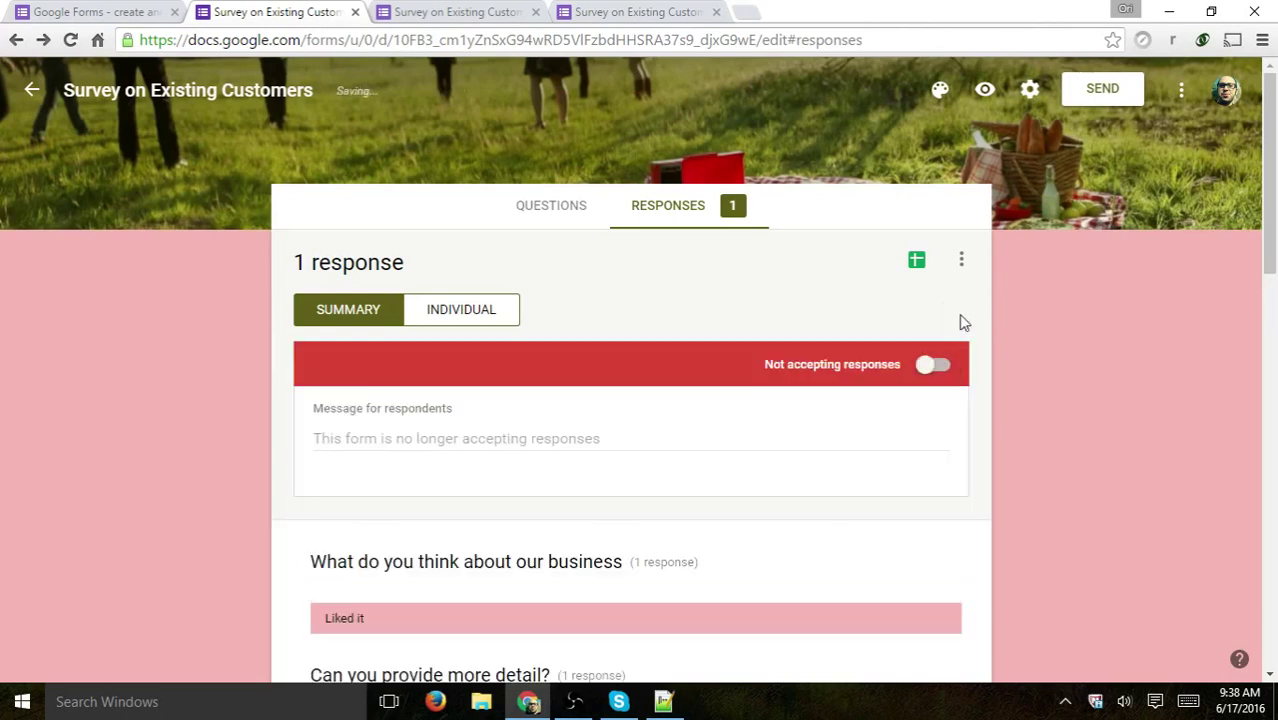
pyautogui.click(933, 367)
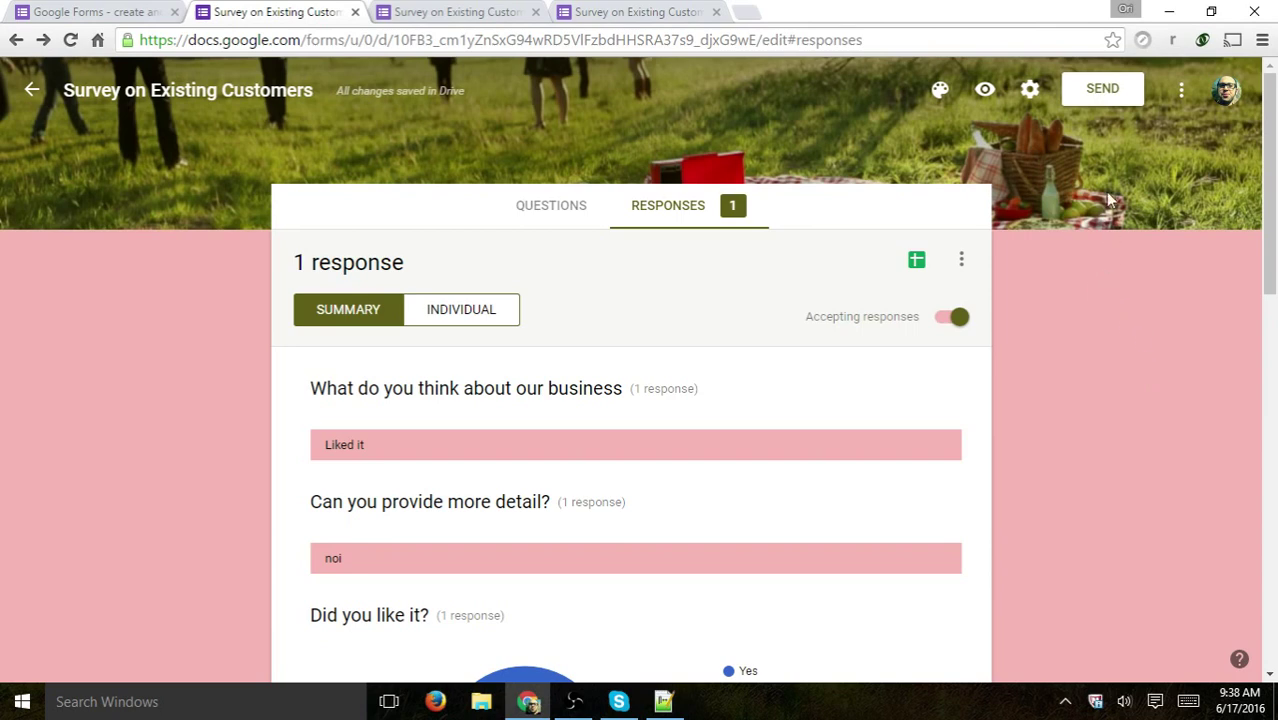
# - Close the two extra survey tabs, keeping the form's responses page open
pyautogui.click(718, 12)
pyautogui.click(536, 12)
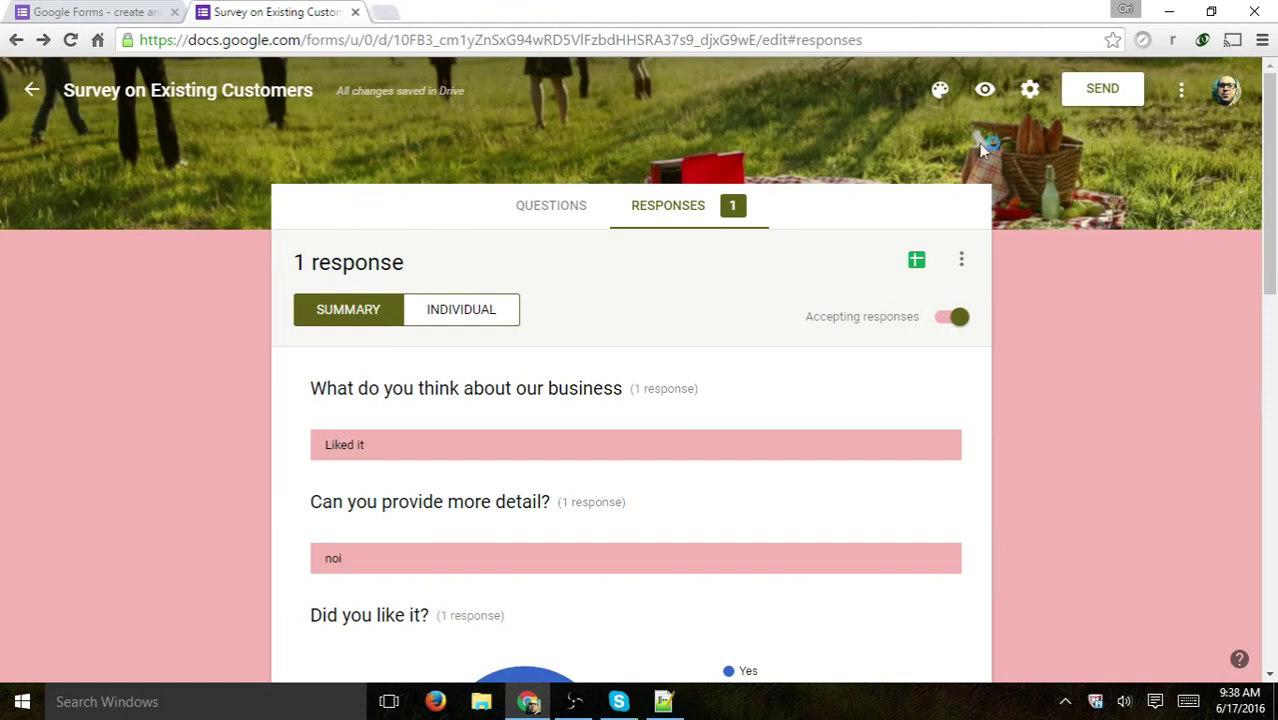
# - Examine the form's embed HTML, link and email sending options, and cancel without sending
pyautogui.click(1108, 88)
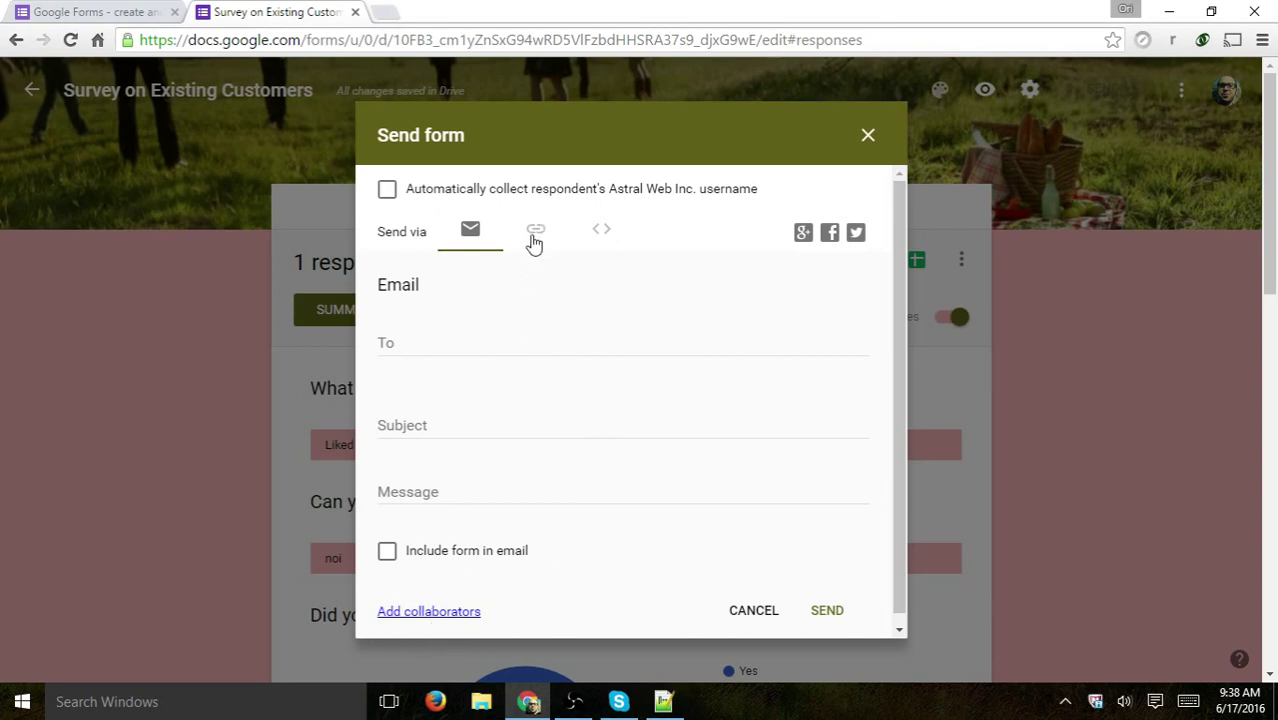
pyautogui.click(602, 233)
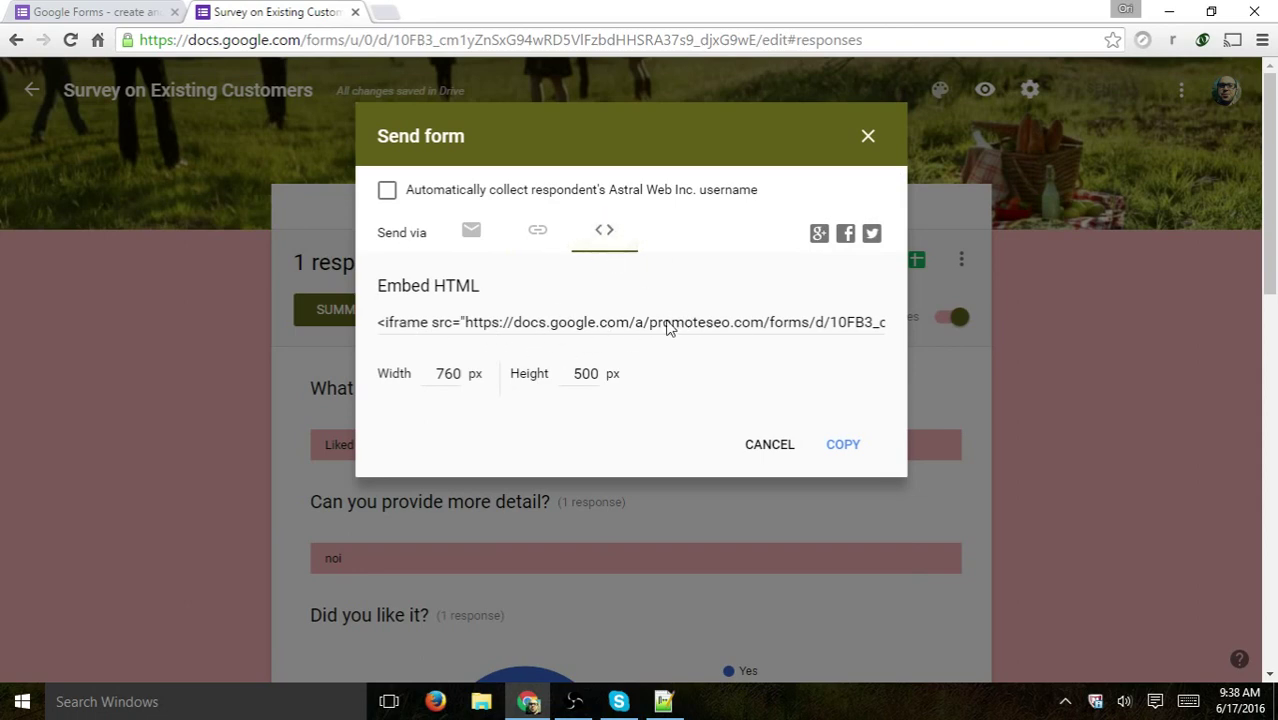
pyautogui.click(539, 232)
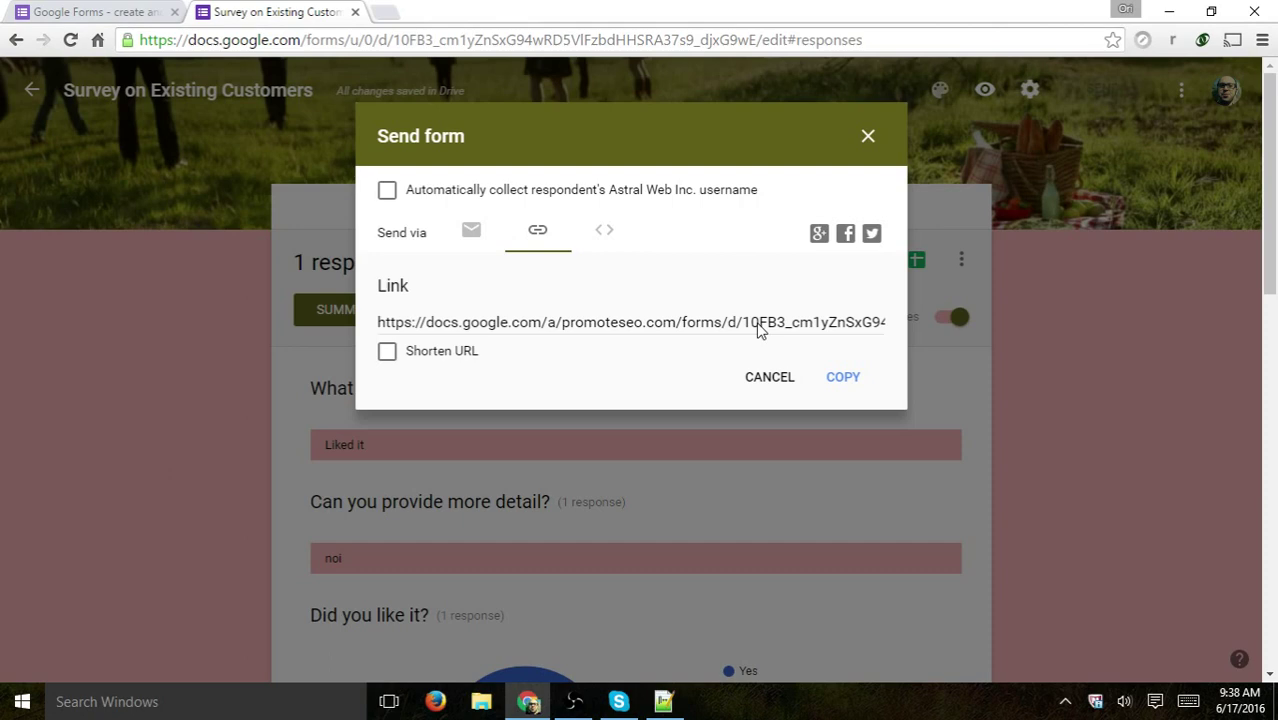
pyautogui.click(477, 243)
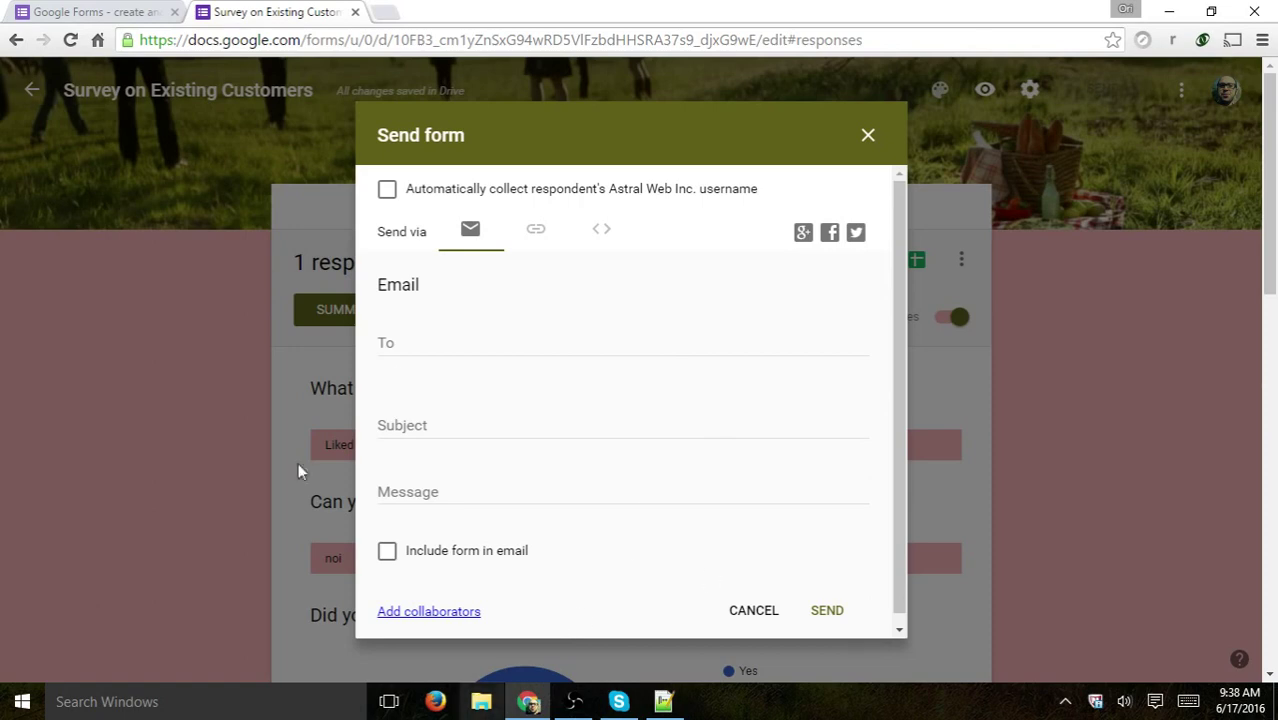
pyautogui.click(755, 612)
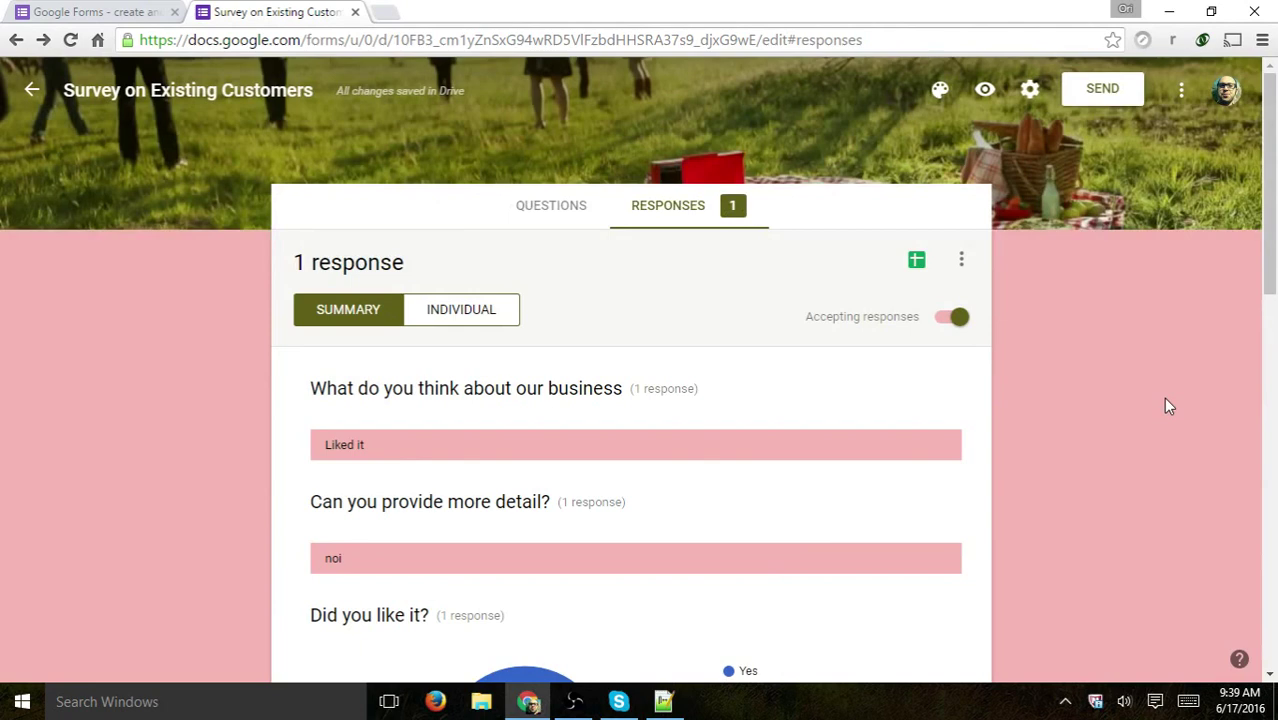
# - Go to the Google Forms home page, close the survey's tab and create a form from the Event Feedback template
pyautogui.click(128, 11)
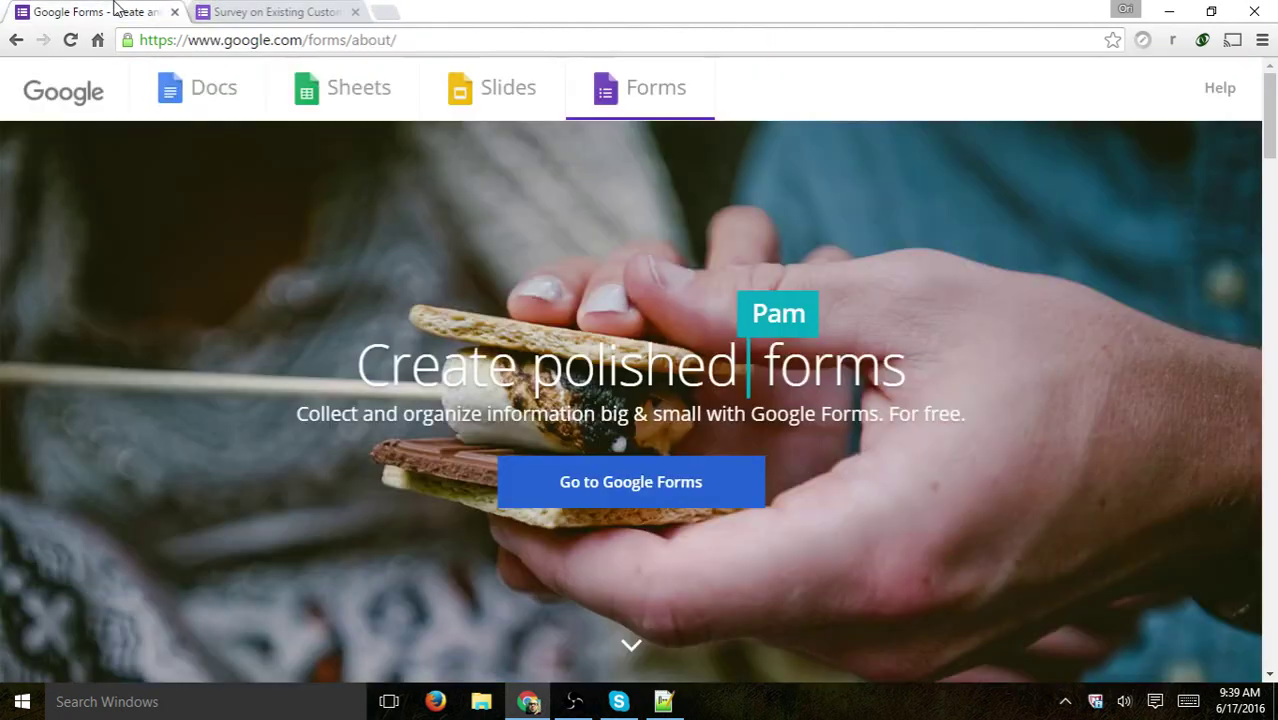
pyautogui.click(665, 485)
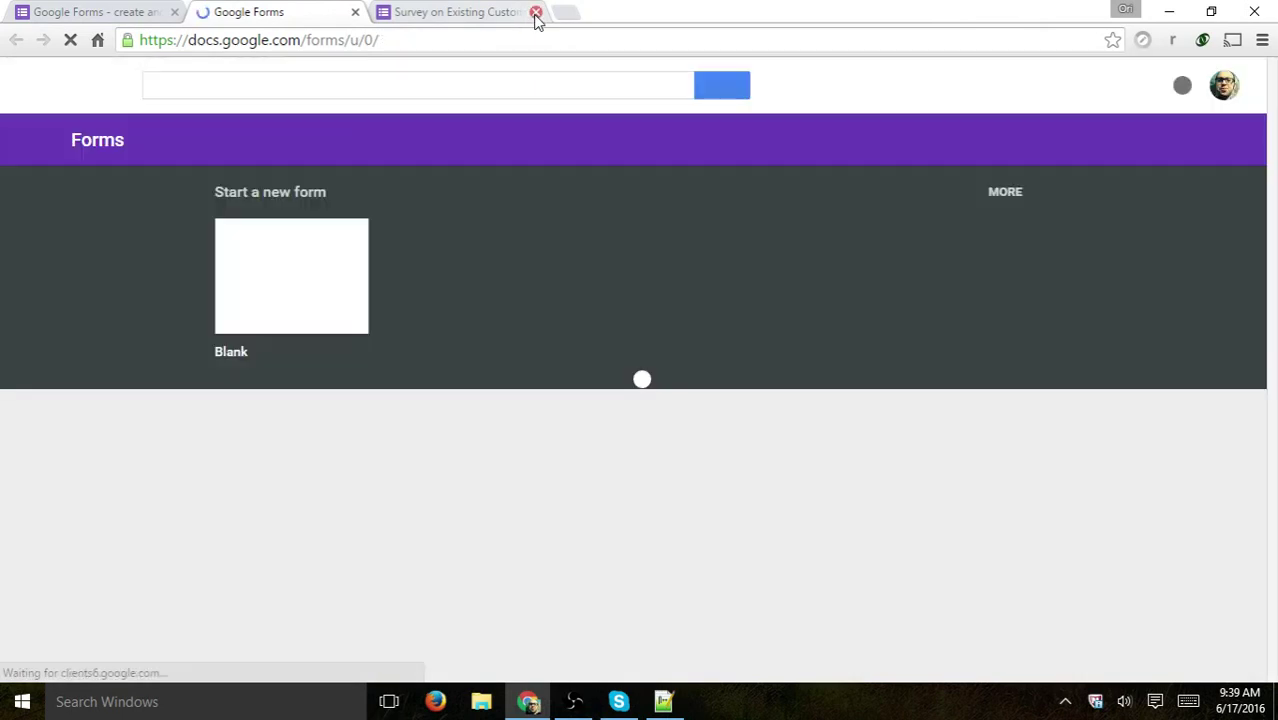
pyautogui.click(536, 12)
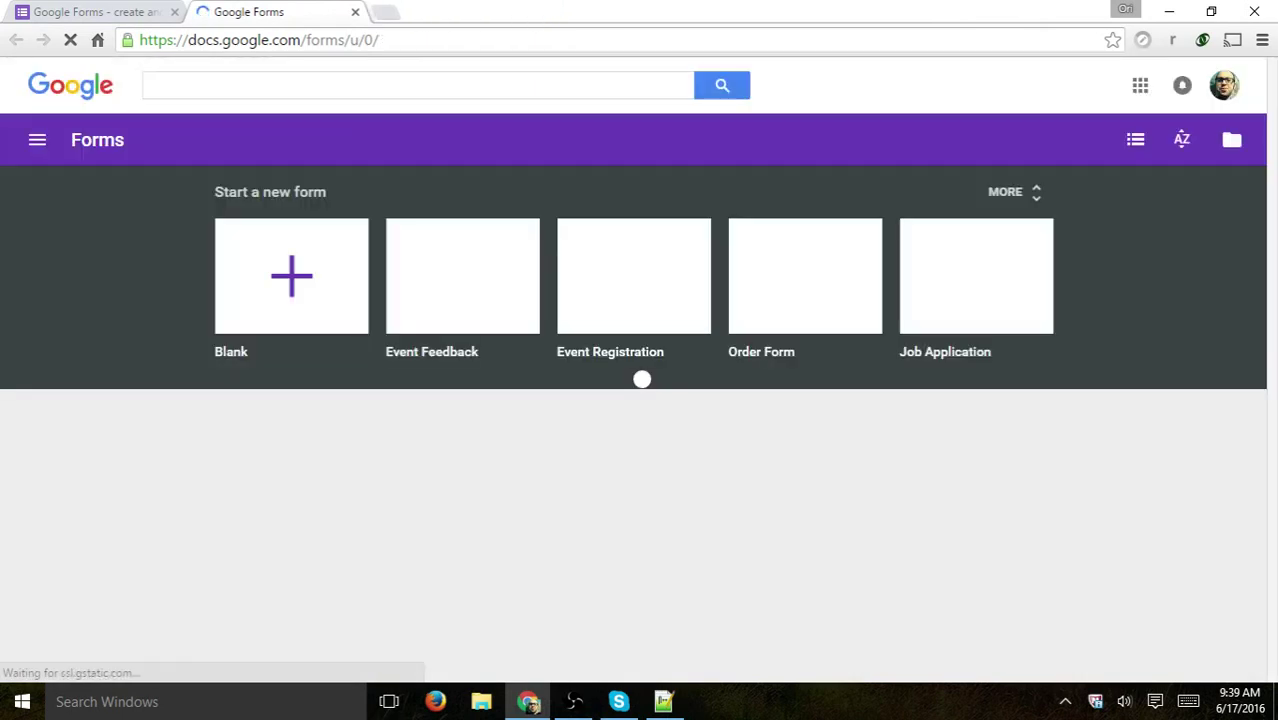
pyautogui.click(484, 291)
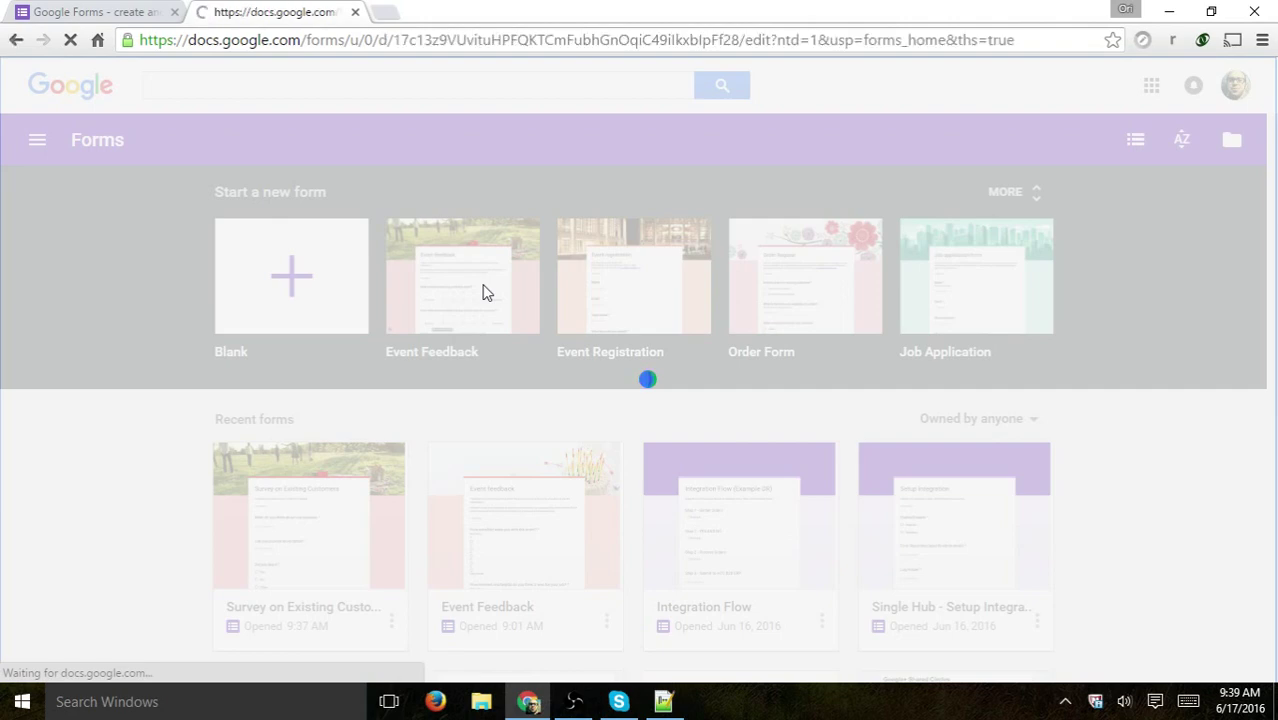
# - Look through the Event Feedback template's questions and open a preview of the form
pyautogui.scroll(-2, 934, 371)
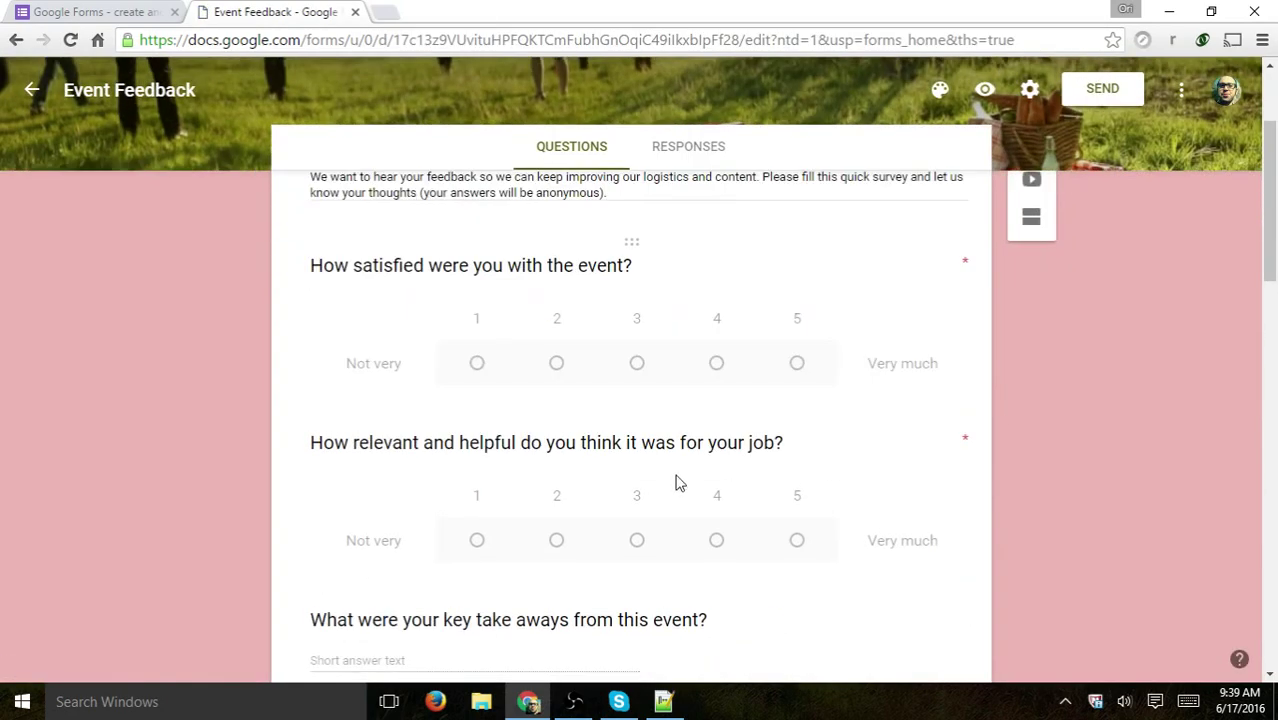
pyautogui.click(445, 365)
pyautogui.scroll(-5, 670, 355)
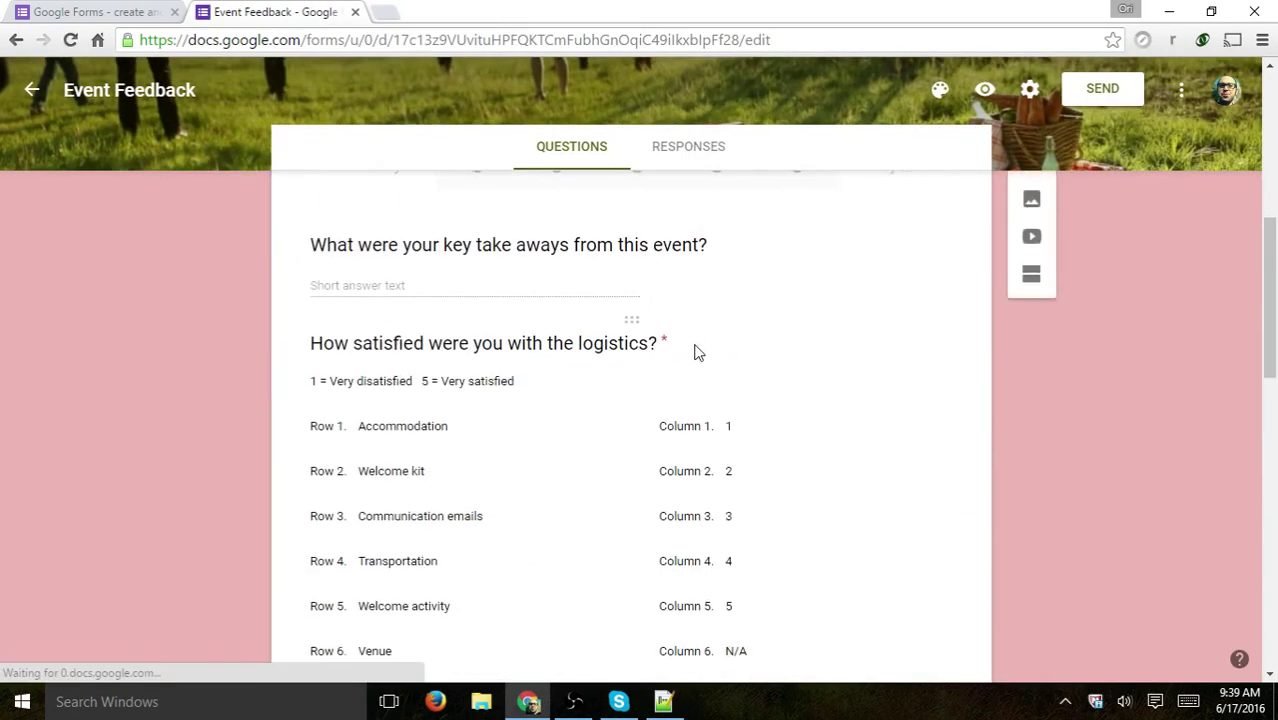
pyautogui.scroll(7, 951, 155)
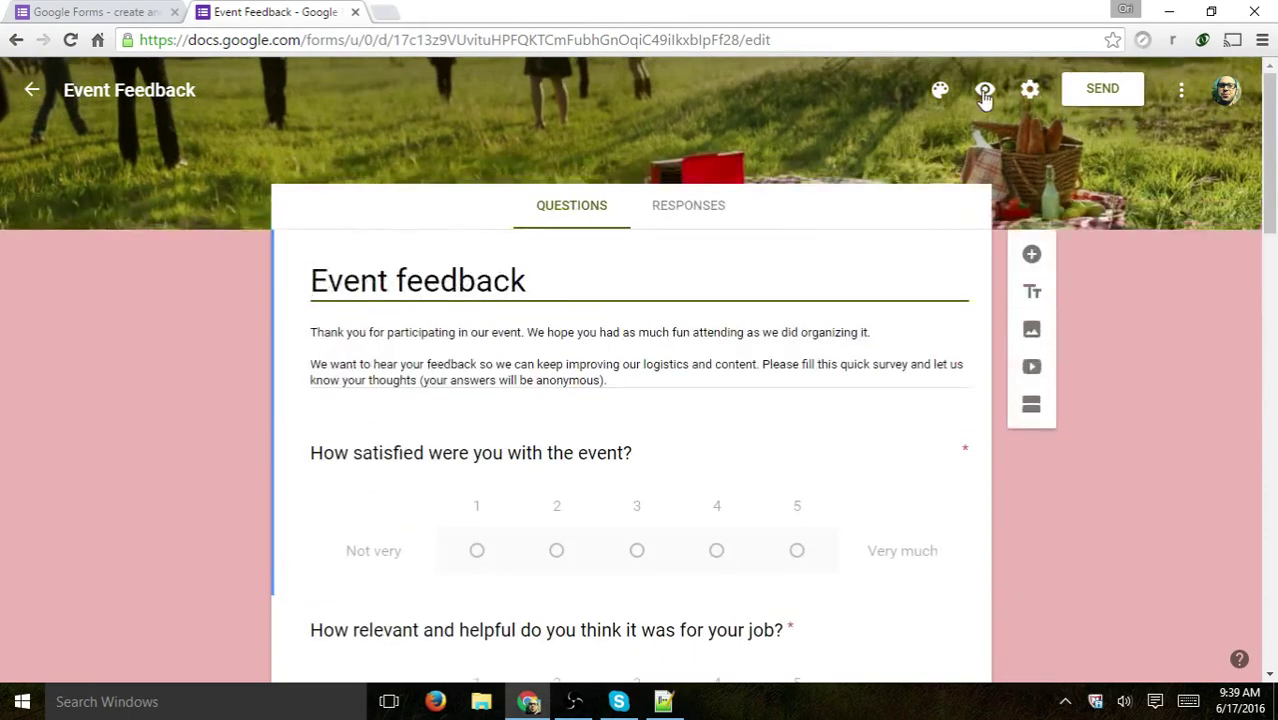
pyautogui.click(985, 90)
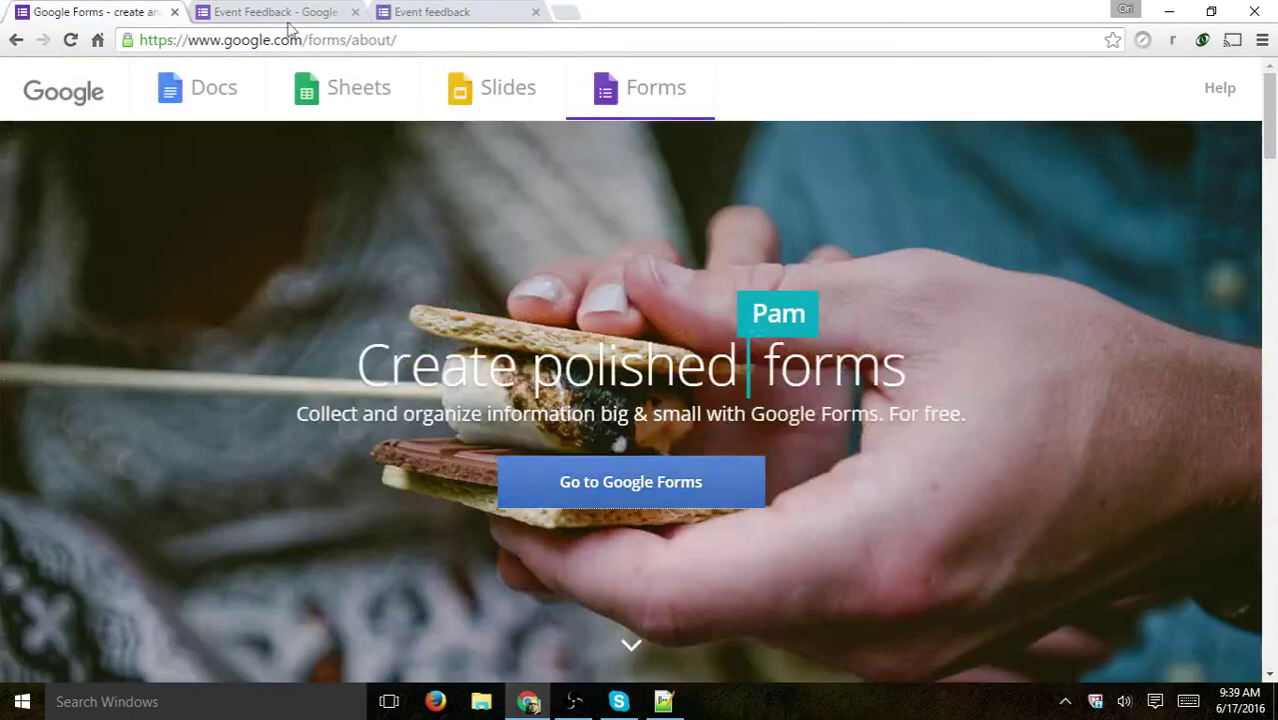
# - Return to the Event Feedback editor and inspect the question type and scale settings of "How satisfied were you with the event?"
pyautogui.click(286, 14)
pyautogui.scroll(-3, 983, 450)
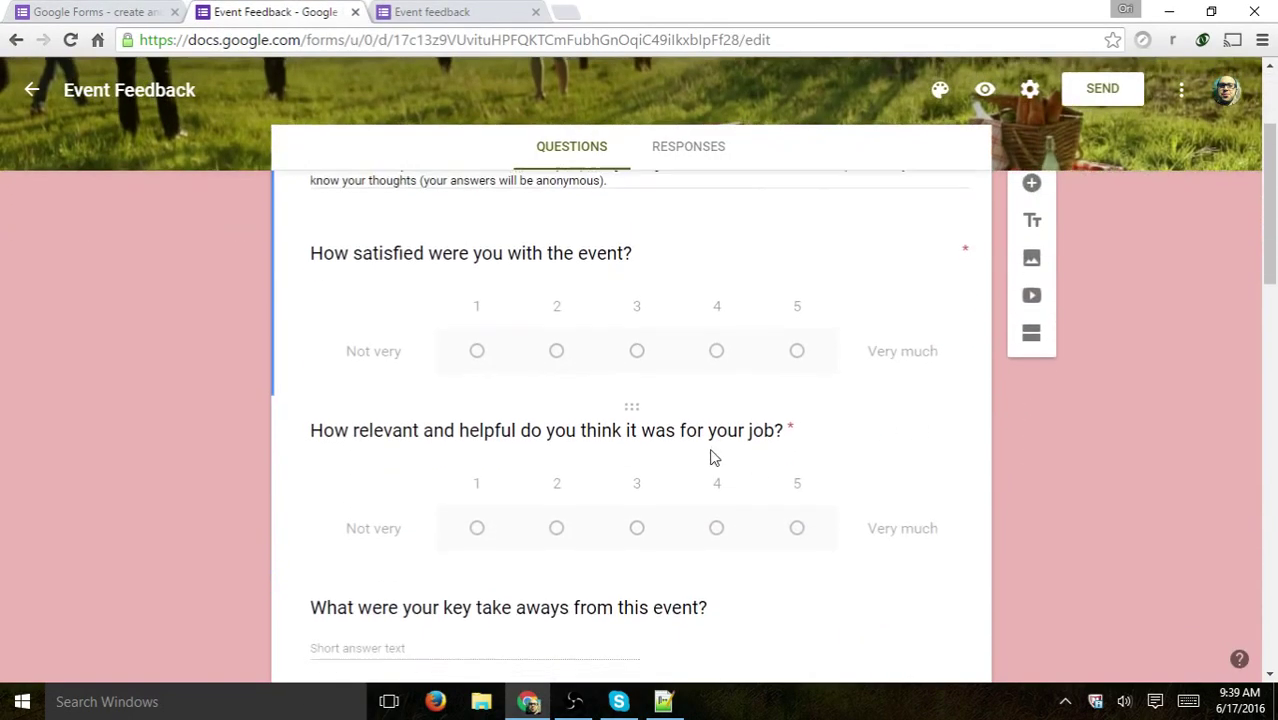
pyautogui.scroll(-2, 714, 457)
pyautogui.scroll(2, 690, 360)
pyautogui.click(670, 359)
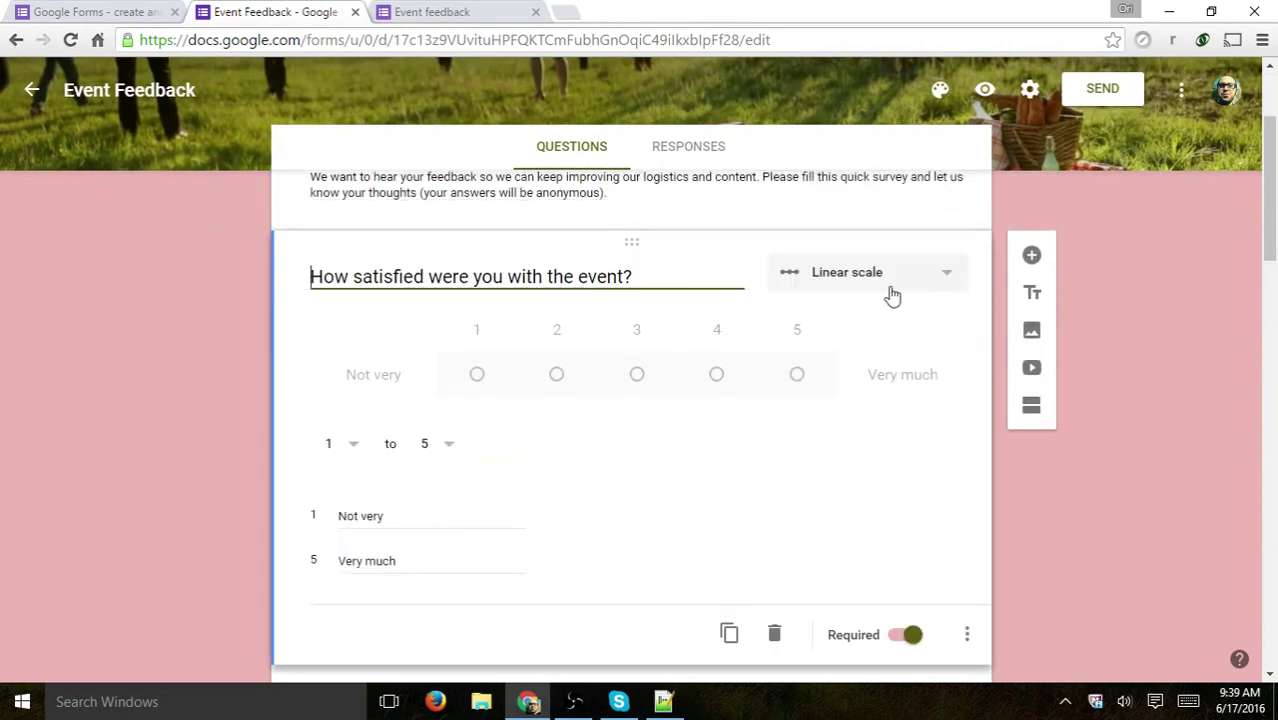
pyautogui.scroll(-7, 334, 474)
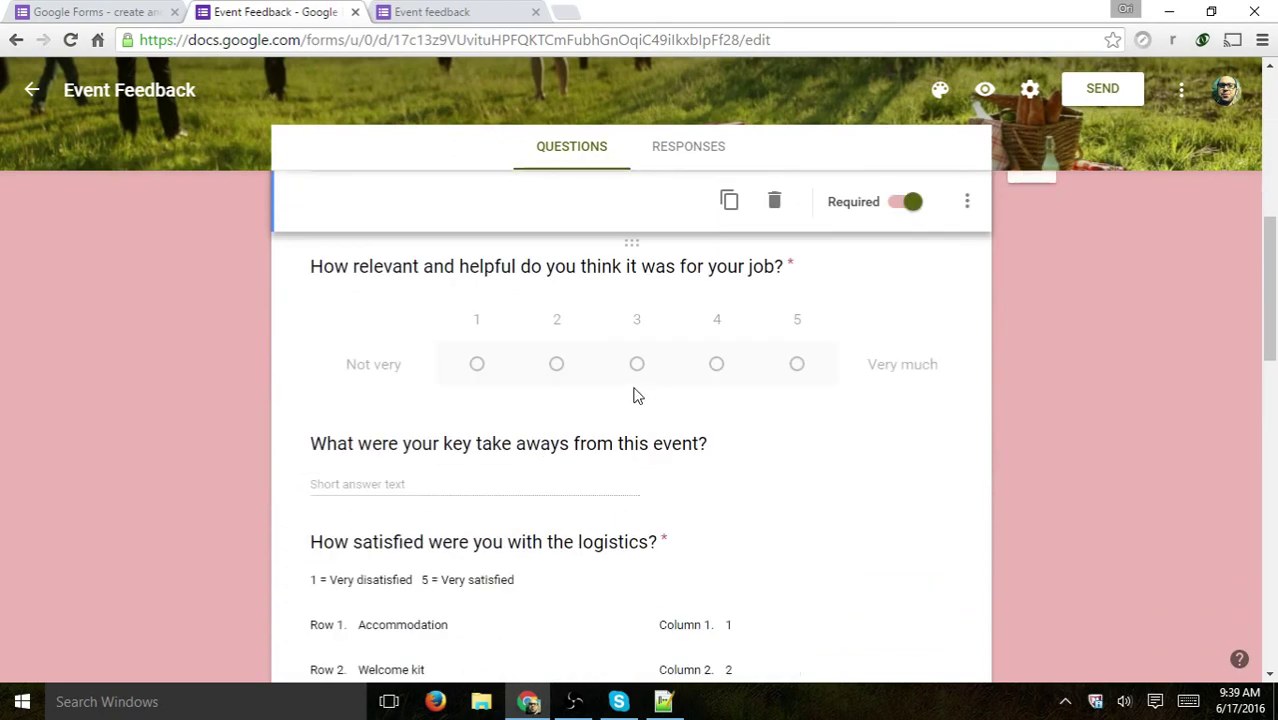
# - View the Event feedback preview and examine its logistics satisfaction grid
pyautogui.click(436, 10)
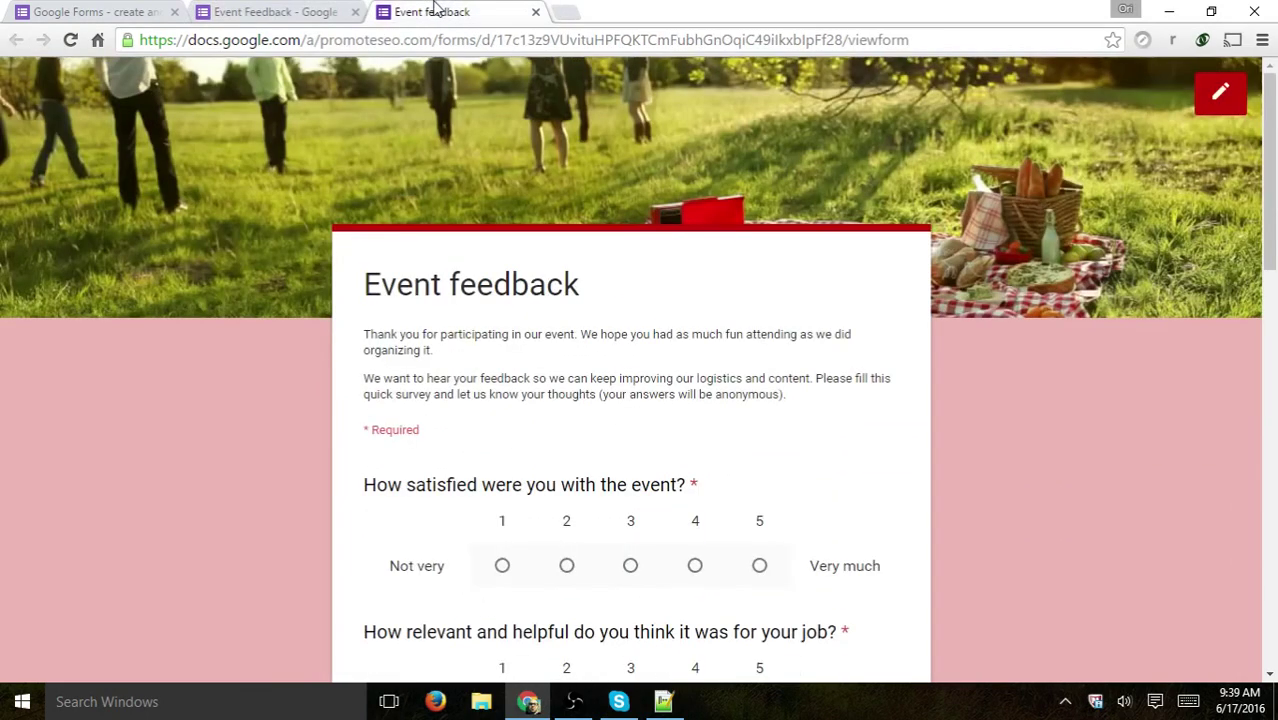
pyautogui.scroll(-6, 1183, 362)
pyautogui.scroll(-2, 1052, 367)
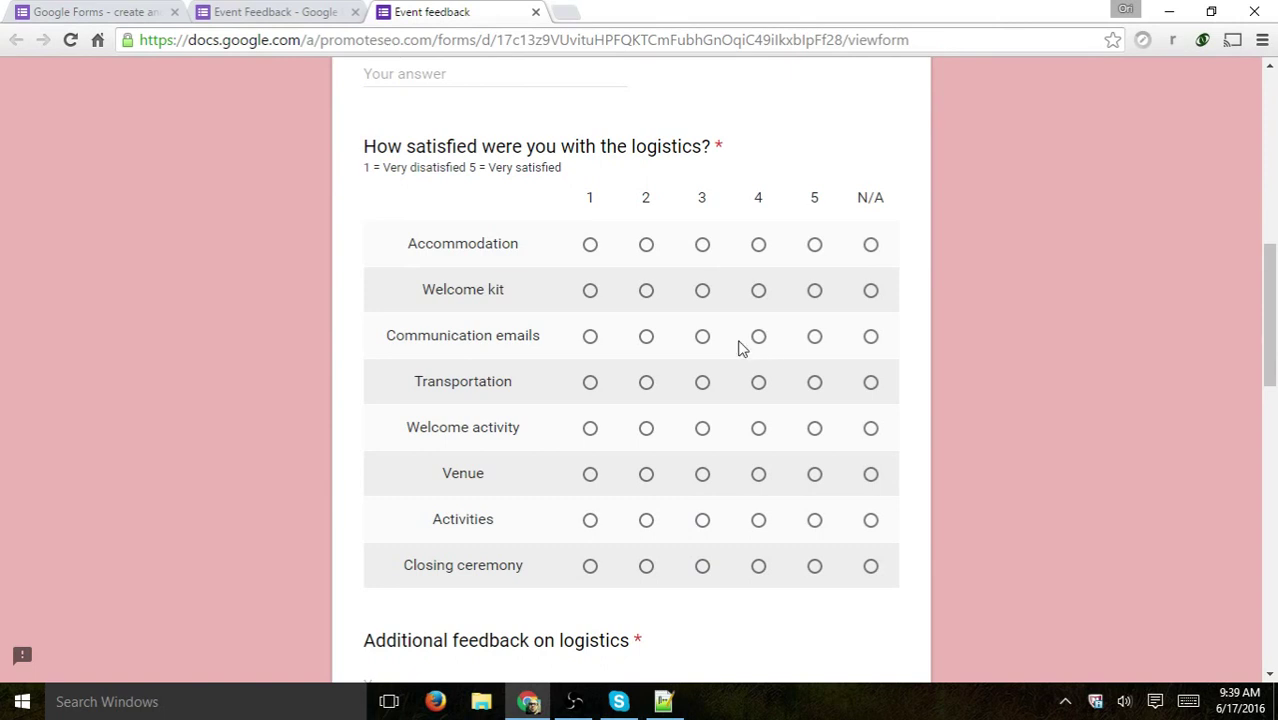
# - Inspect the question type, rows and columns of "How satisfied were you with the logistics?" in the editor and compare them with the preview
pyautogui.click(228, 10)
pyautogui.scroll(-1, 620, 370)
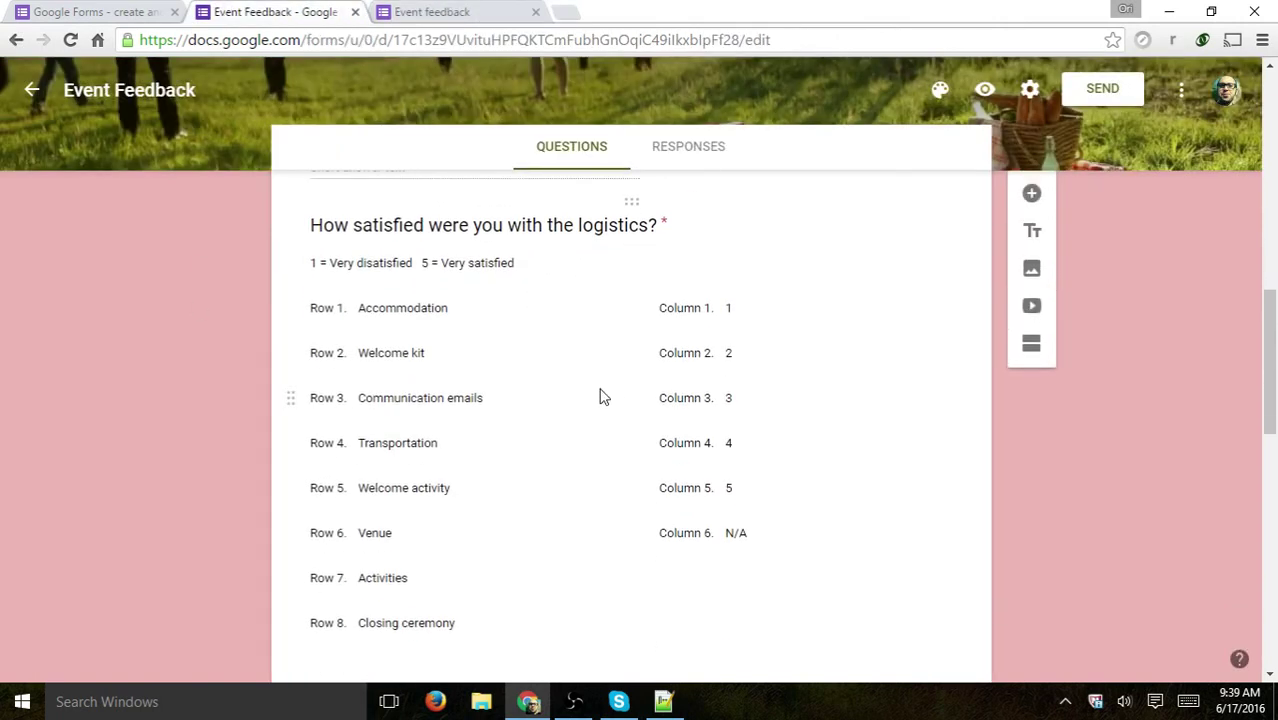
pyautogui.click(601, 393)
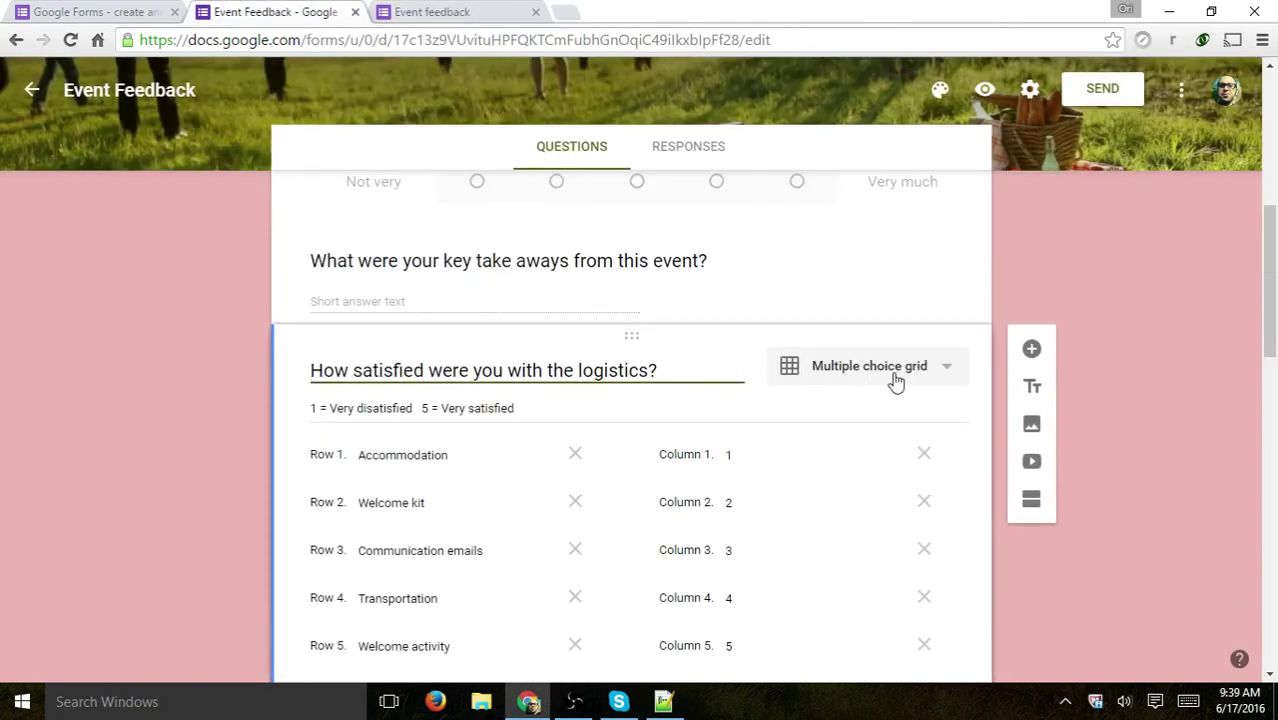
pyautogui.click(408, 11)
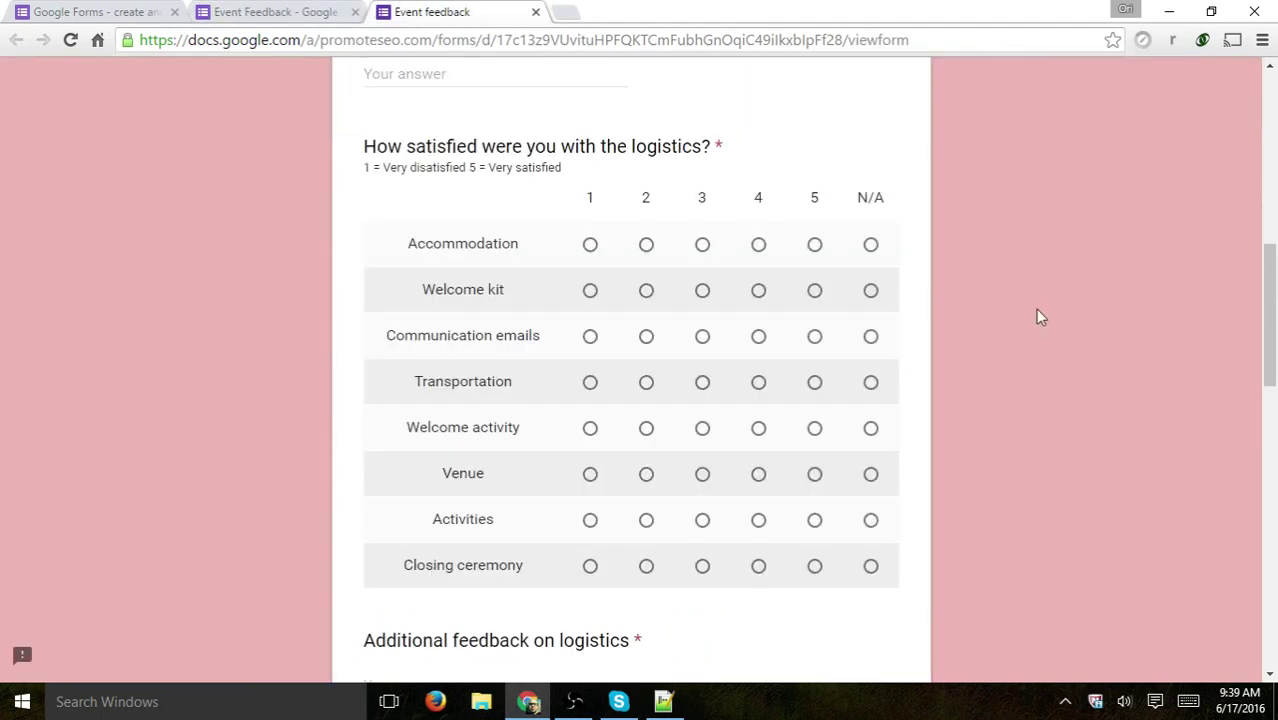